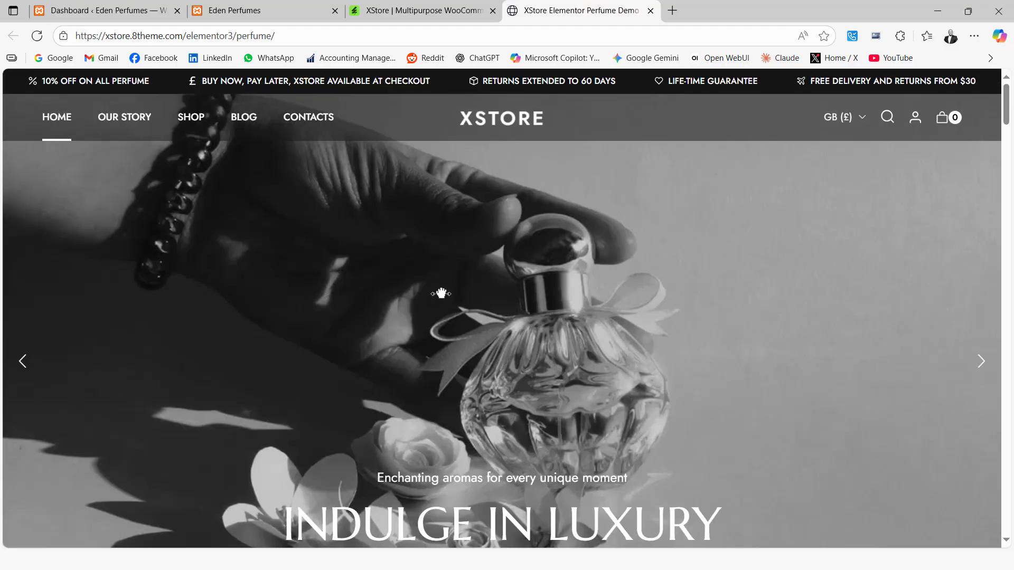
Examine the XStore Elementor perfume demo homepage, including its hero banner, product listings and testimonials.
scroll(457, 285, down, 20)
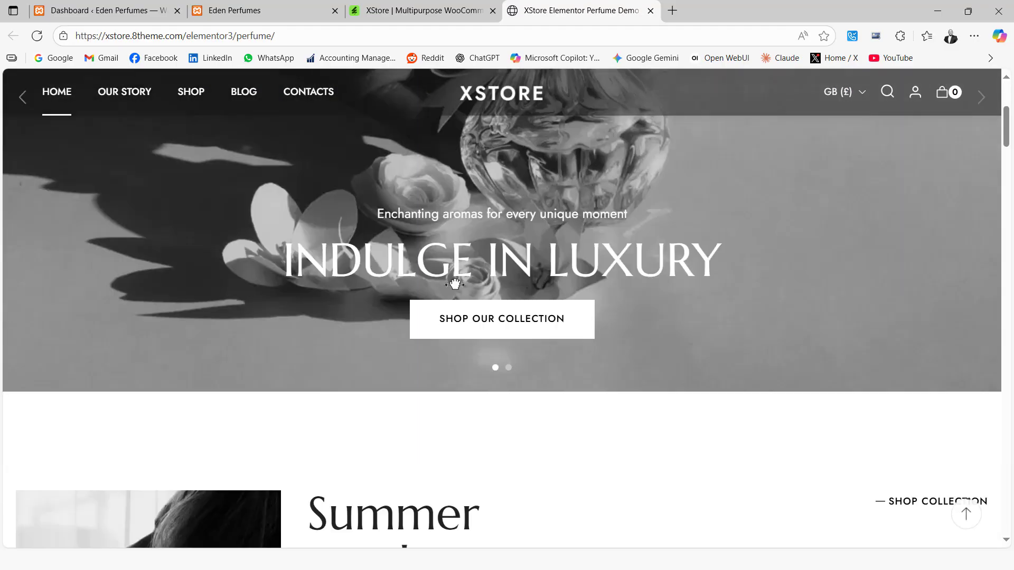
scroll(451, 291, down, 8)
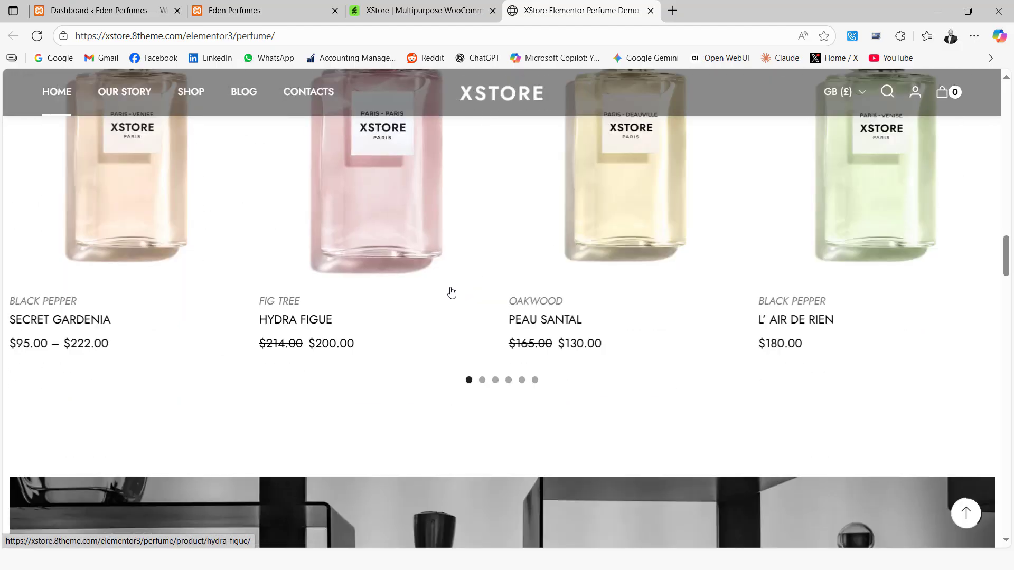
scroll(417, 298, up, 4)
scroll(581, 353, down, 15)
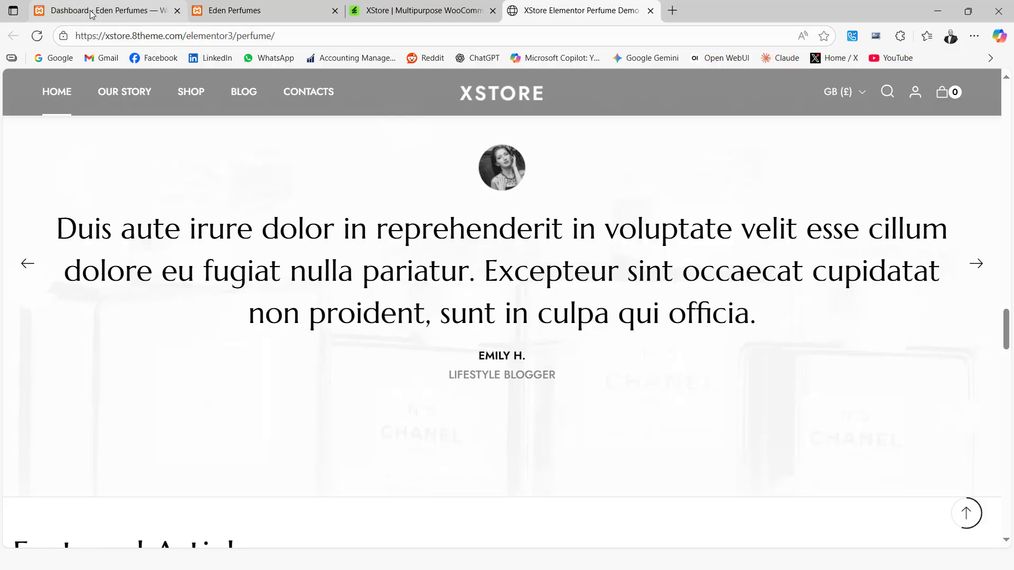
Switch to File Explorer and open the "HOW TO INSTALL A THEME AND IMPORT DEMO DATA IN WORDPRESS" folder on the Desktop.
click(91, 14)
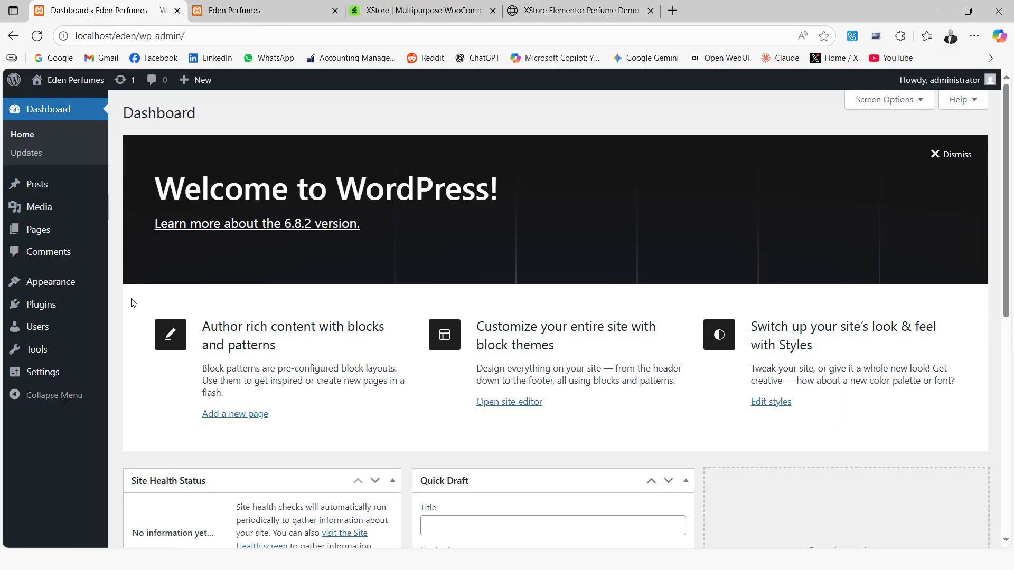
key(super)
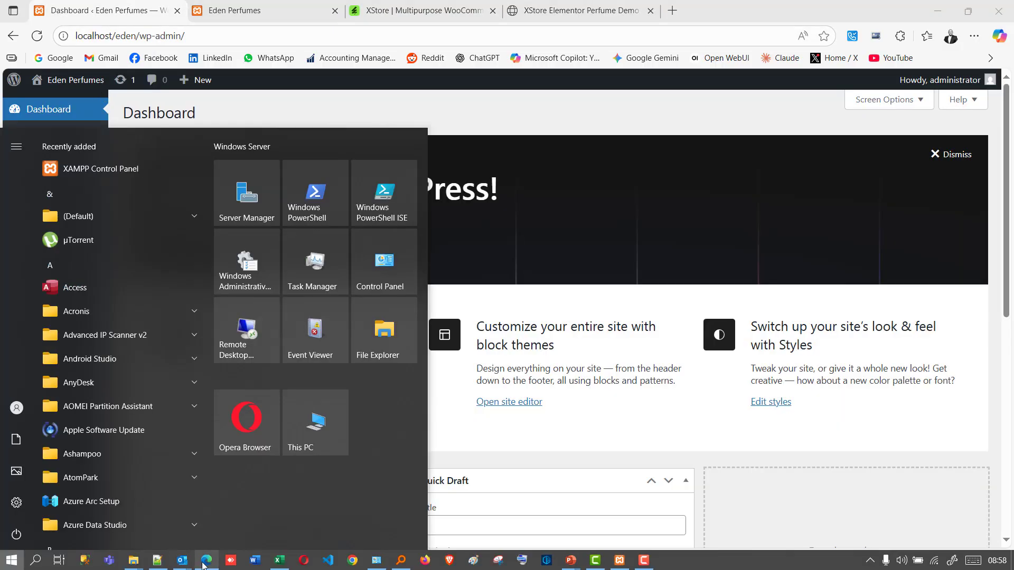
mouse_move(136, 561)
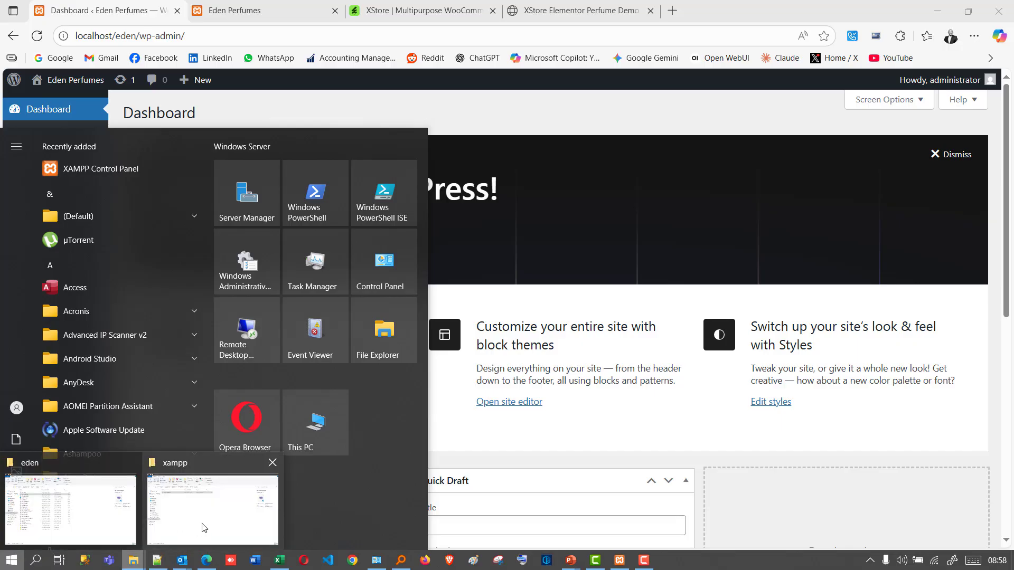
click(203, 524)
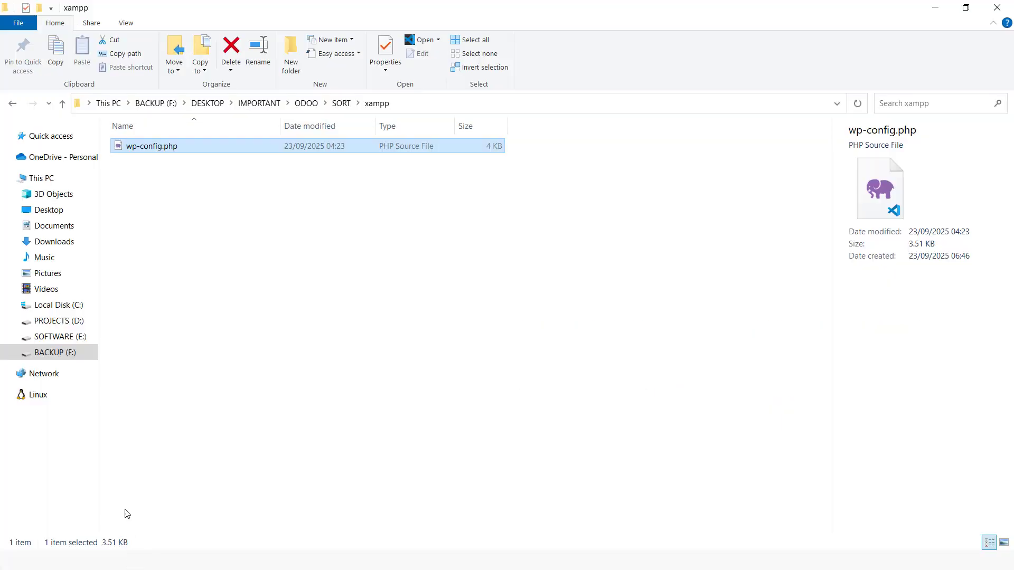
key(super)
click(516, 436)
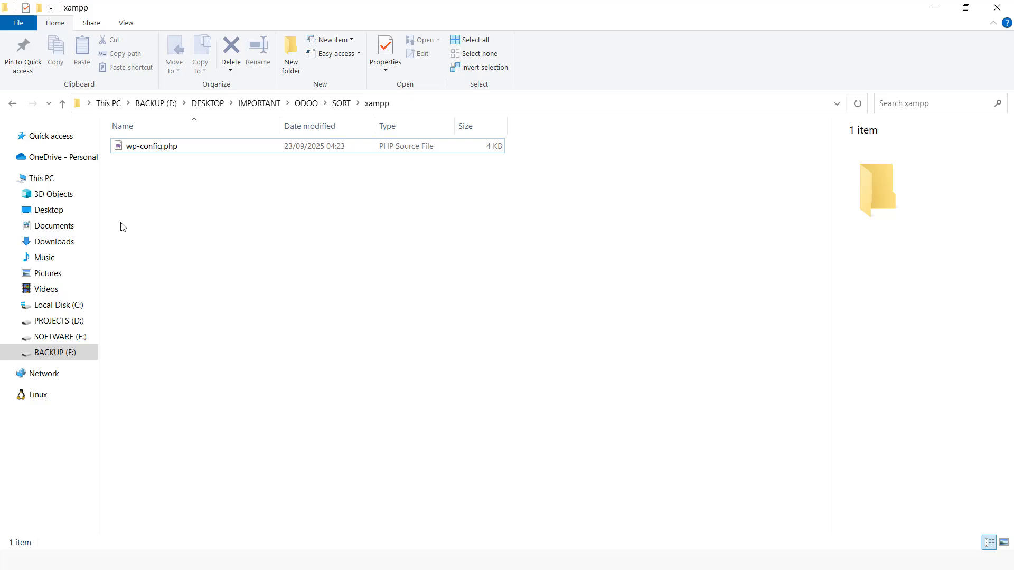
click(73, 214)
double_click(166, 148)
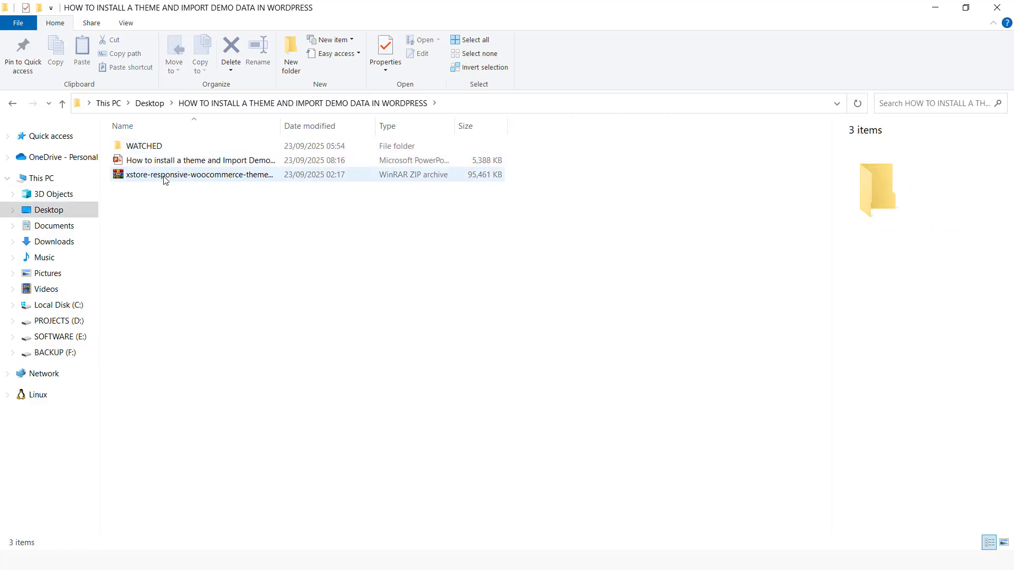
Extract the XStore theme archive to the xstore-responsive-woocommerce-theme-9.6 folder and open the XStore Theme subfolder inside it.
right_click(196, 177)
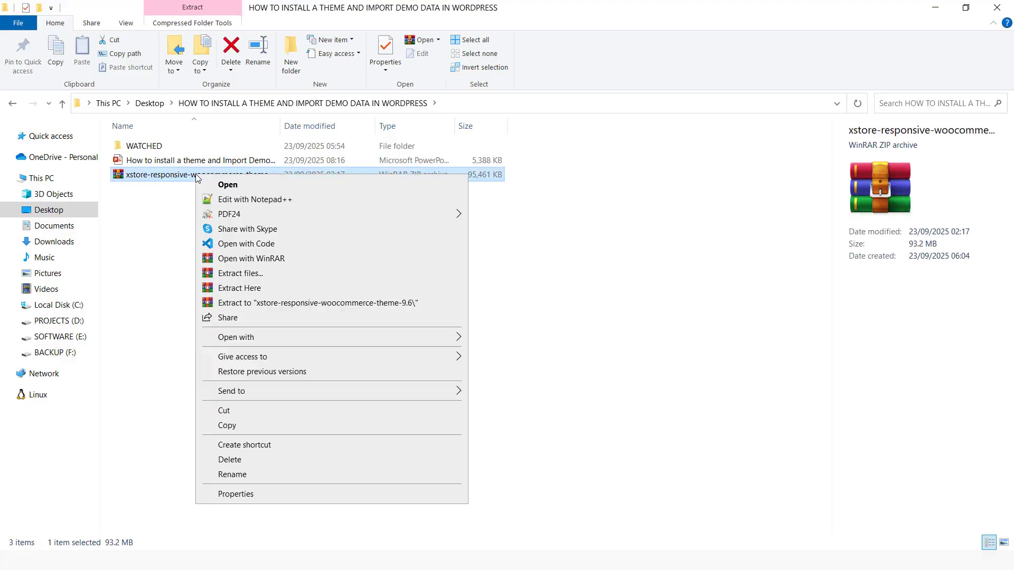
click(243, 300)
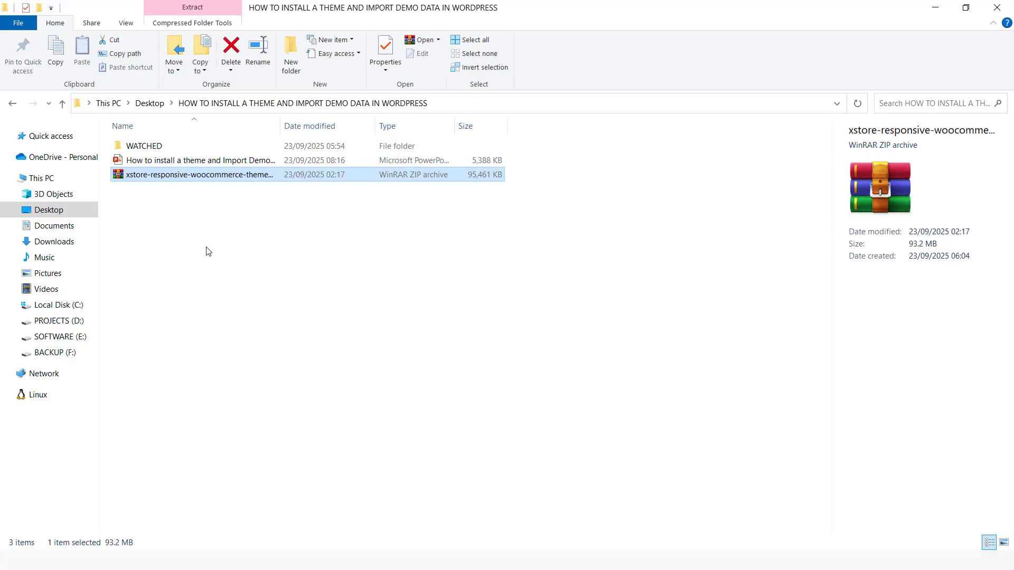
click(190, 191)
double_click(189, 192)
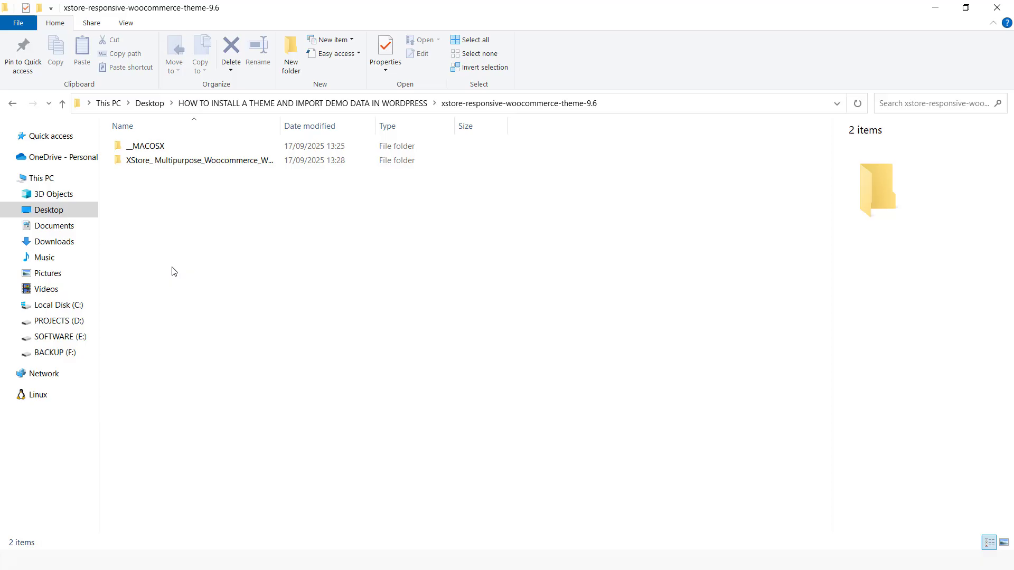
double_click(178, 162)
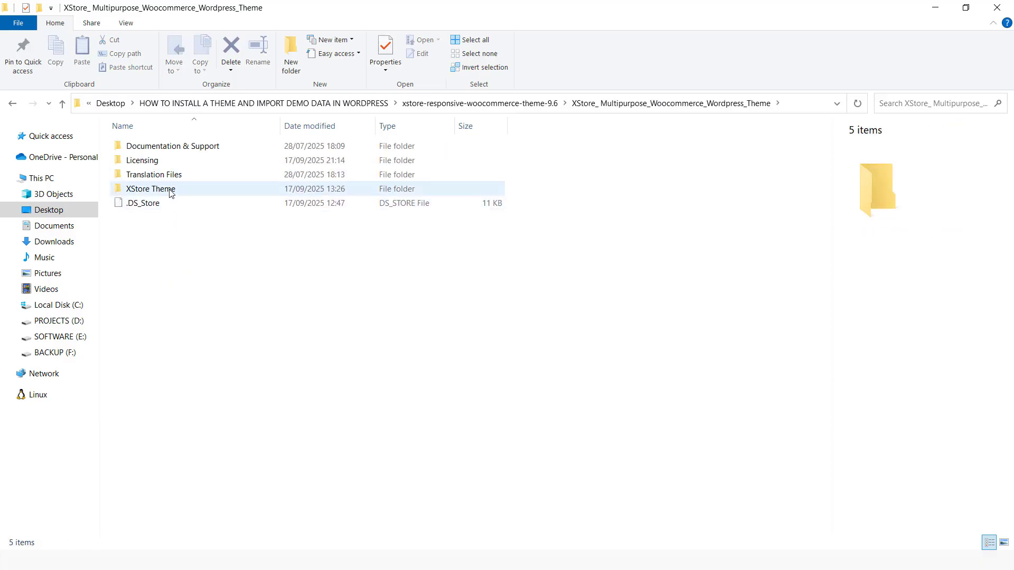
double_click(171, 191)
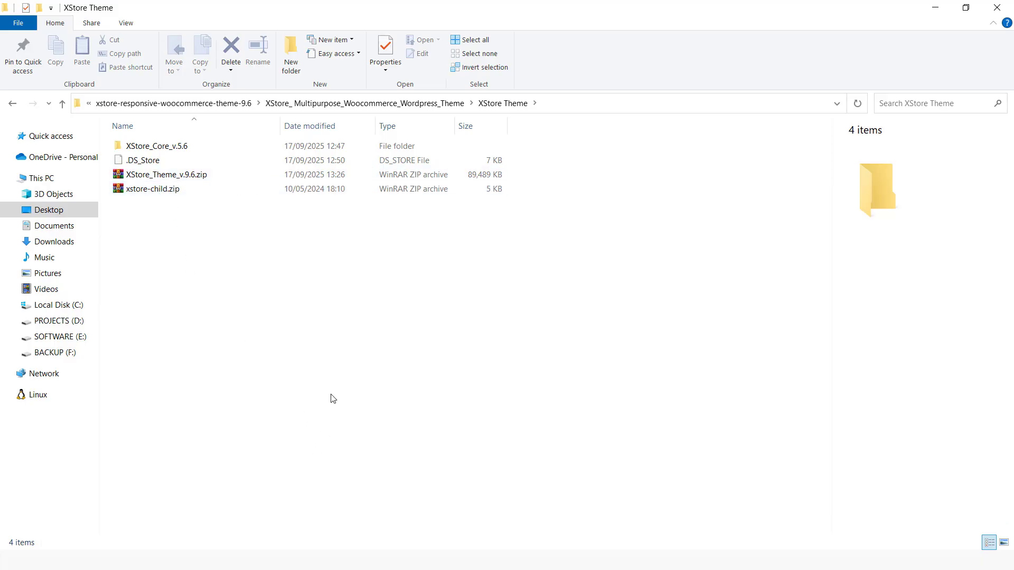
Switch back to the WordPress dashboard in the browser and bring up the theme upload form for adding a new theme.
key(super)
click(207, 560)
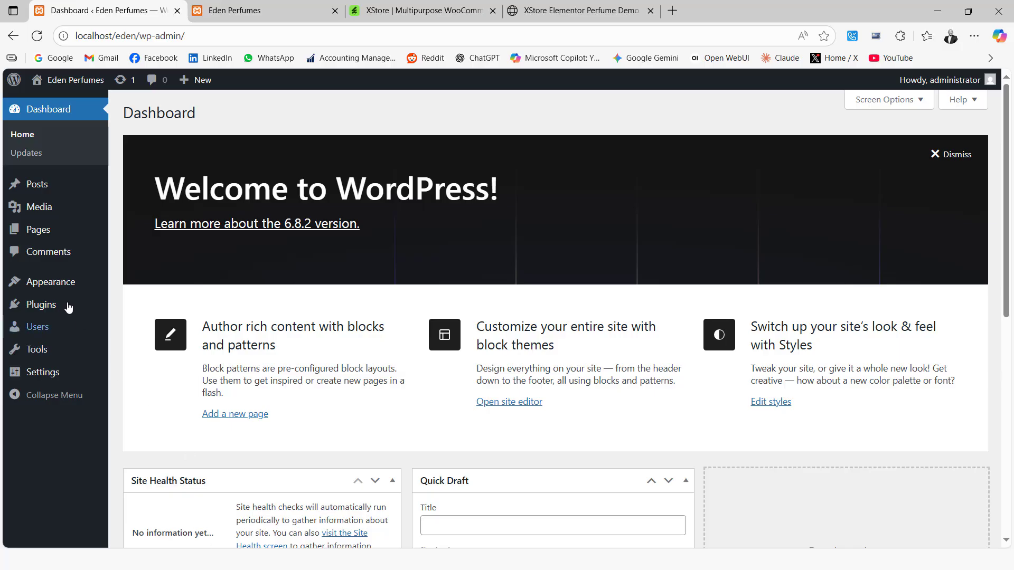
mouse_move(68, 285)
click(136, 286)
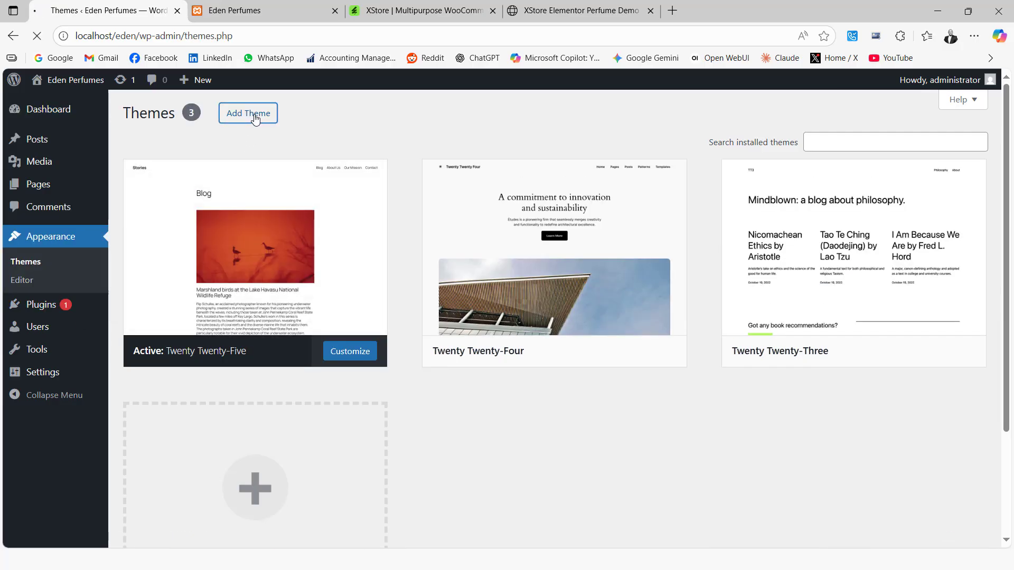
click(255, 119)
click(256, 118)
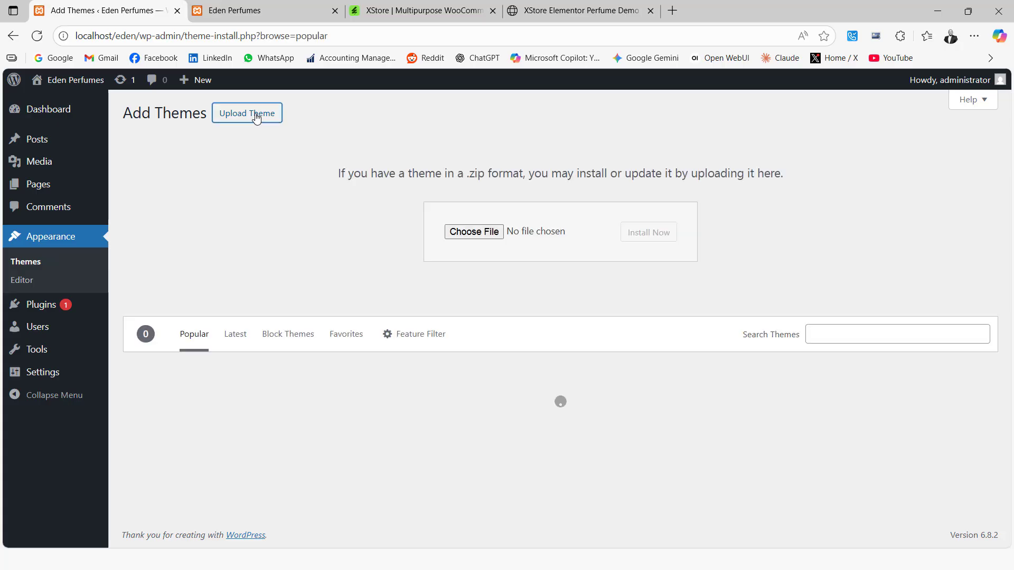
Choose XStore_Theme_v.9.6.zip from the extracted XStore Theme folder and try to install it.
click(463, 231)
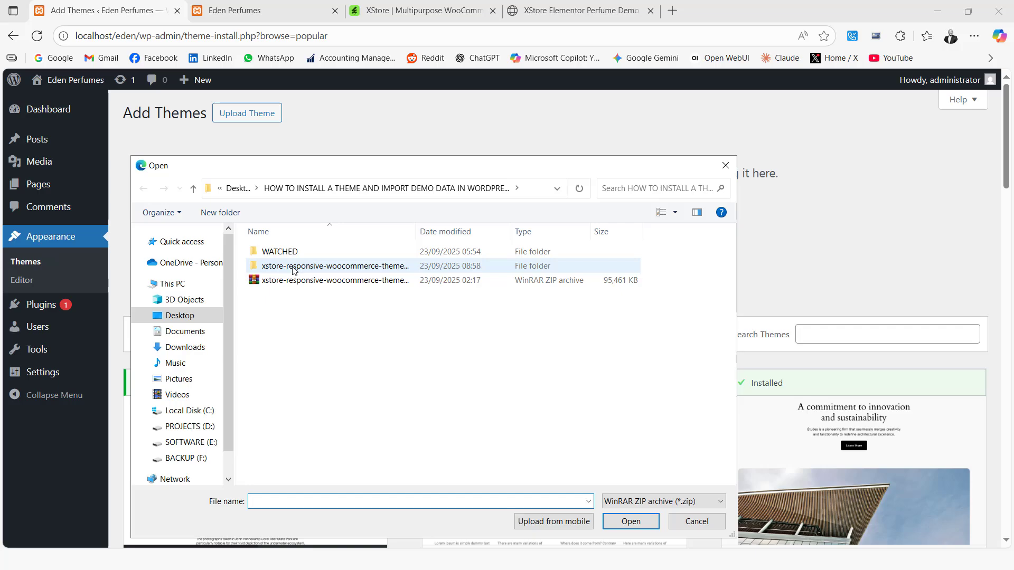
click(193, 316)
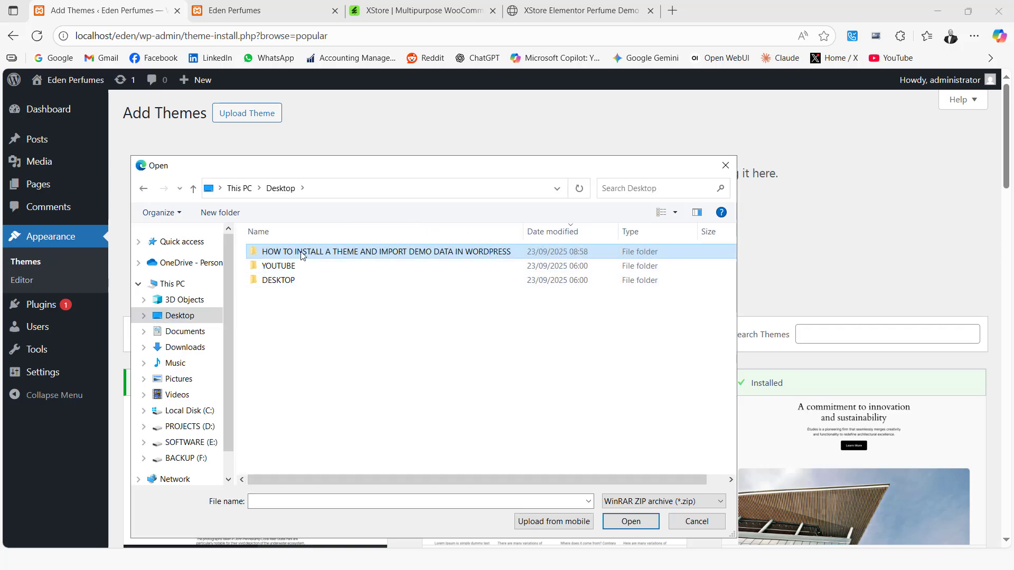
double_click(292, 253)
double_click(296, 268)
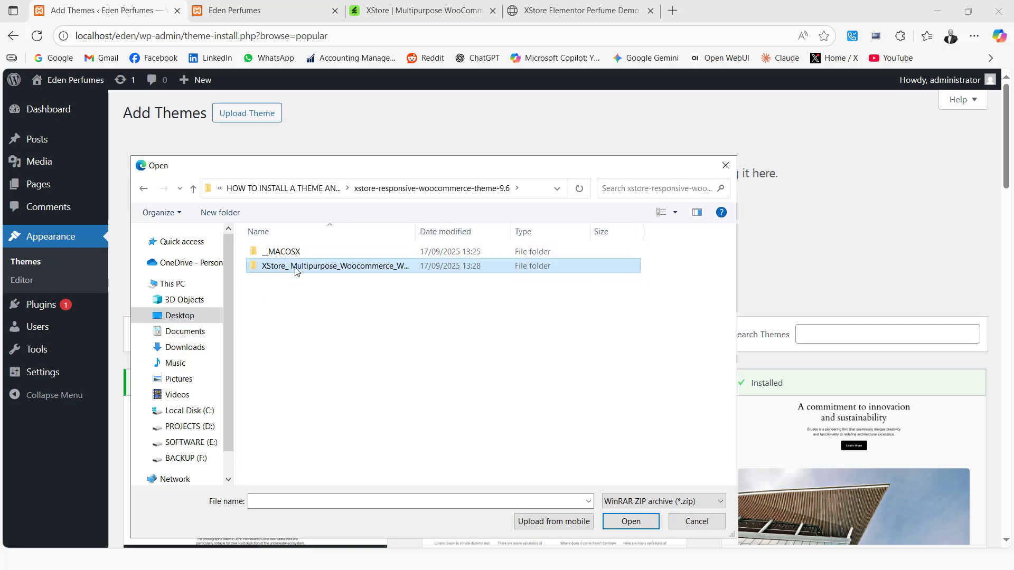
double_click(293, 268)
double_click(289, 296)
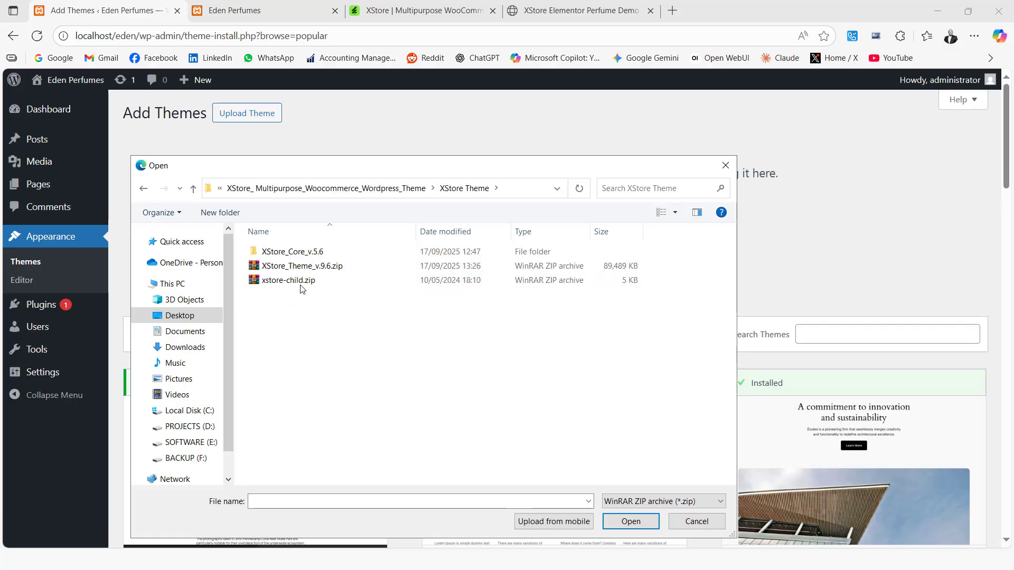
click(325, 271)
click(629, 520)
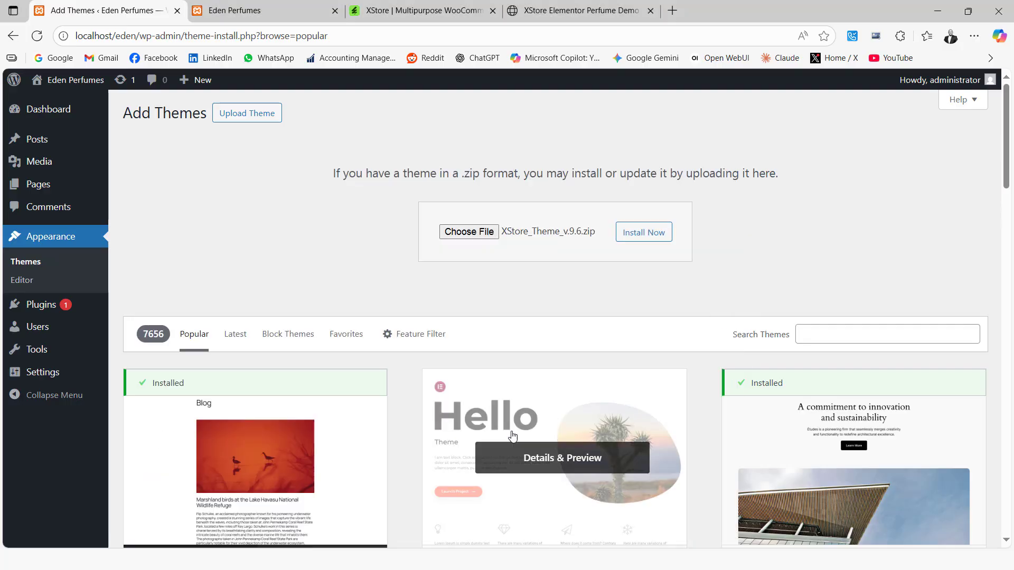
click(641, 238)
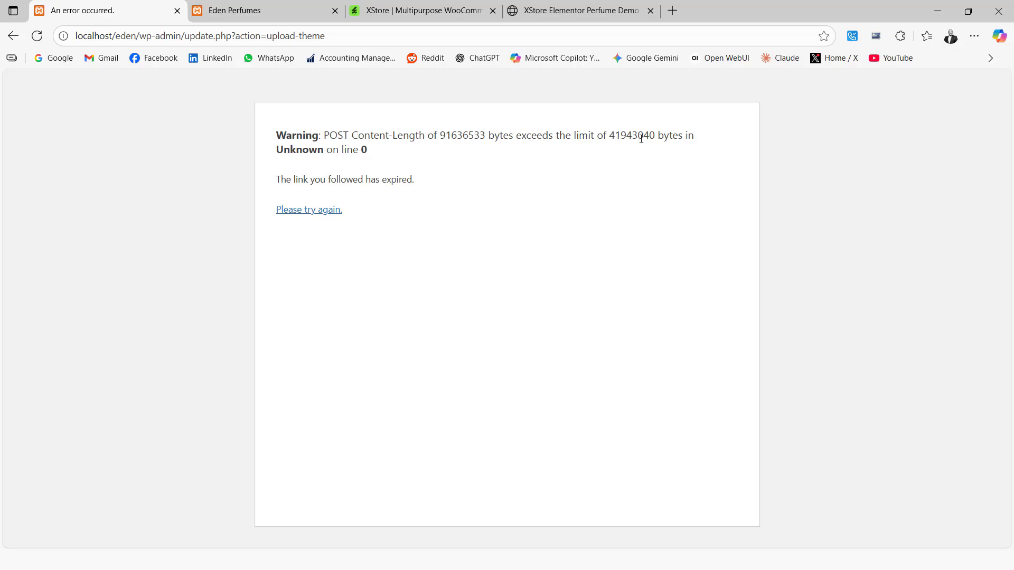
Switch to the running PowerPoint slide show and read the "Installing a Theme" slide about the POST Content-Length error.
key(super)
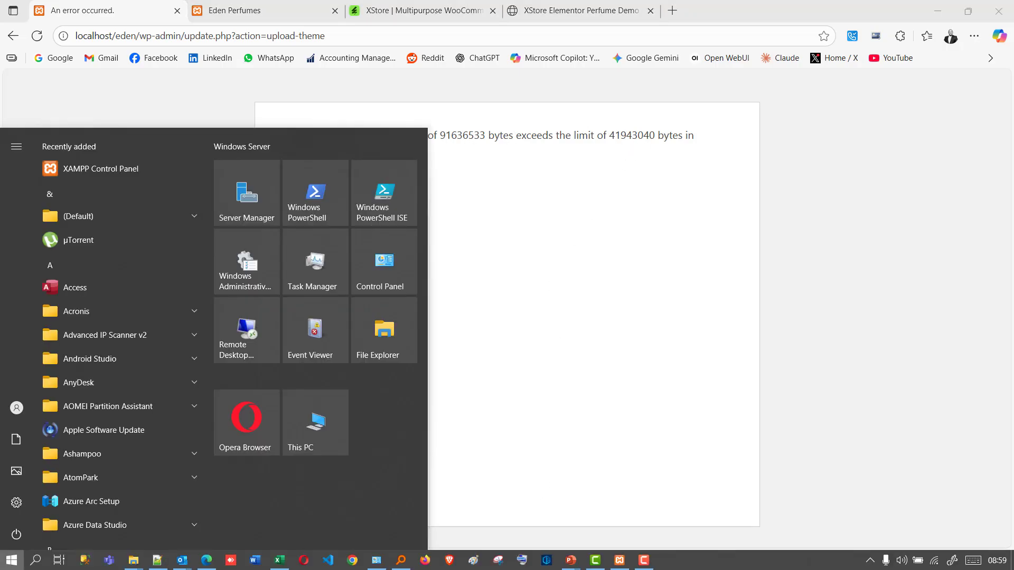
mouse_move(570, 561)
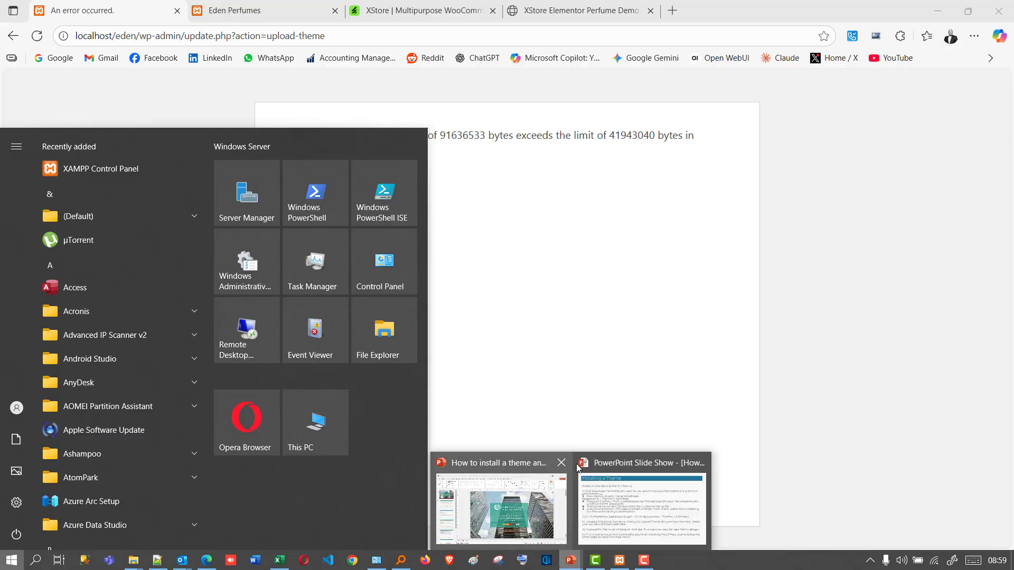
click(614, 504)
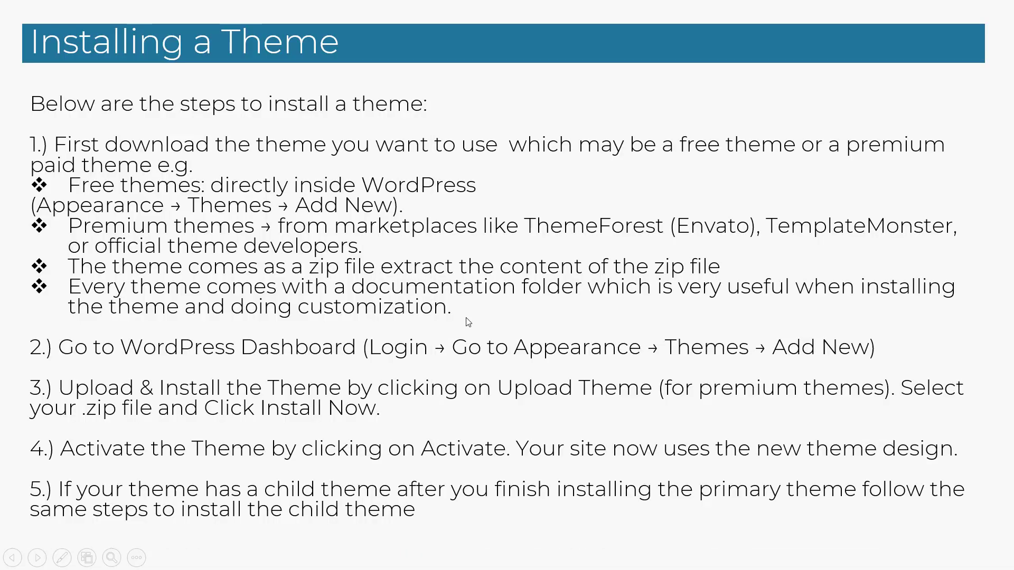
click(266, 267)
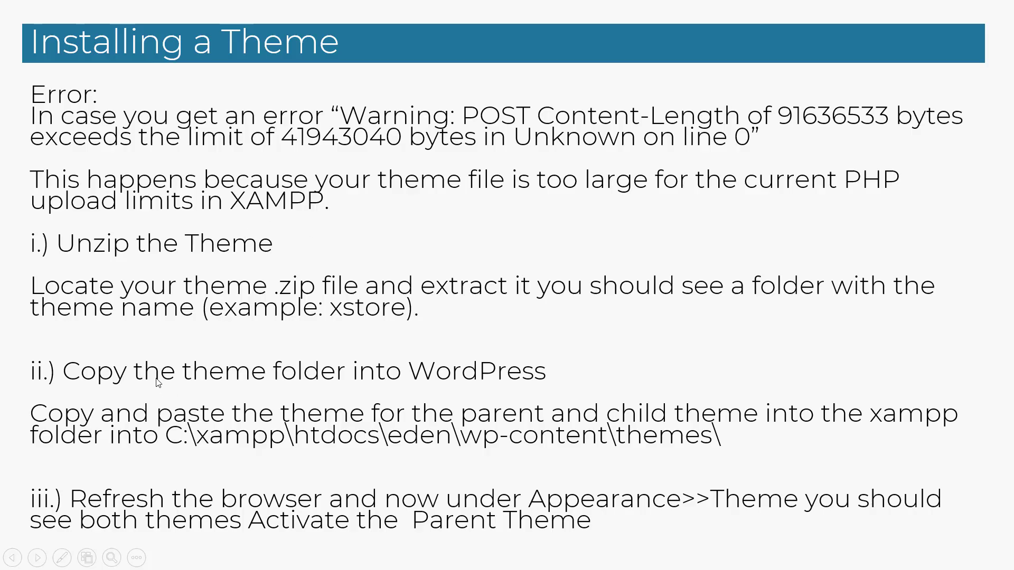
Switch from the slide show to the File Explorer window on the eden folder and browse to C:\xampp\php.
key(super)
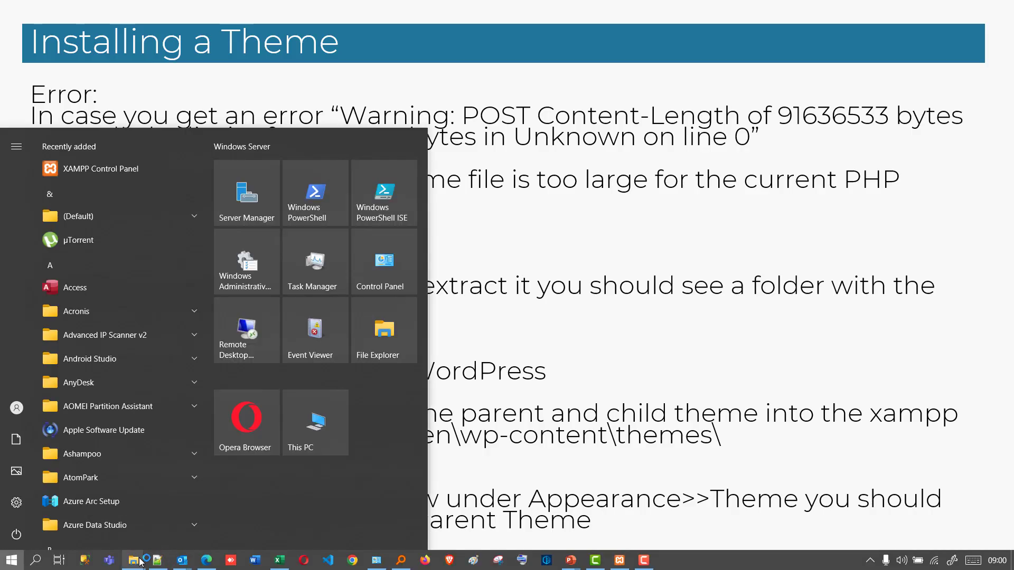
mouse_move(136, 564)
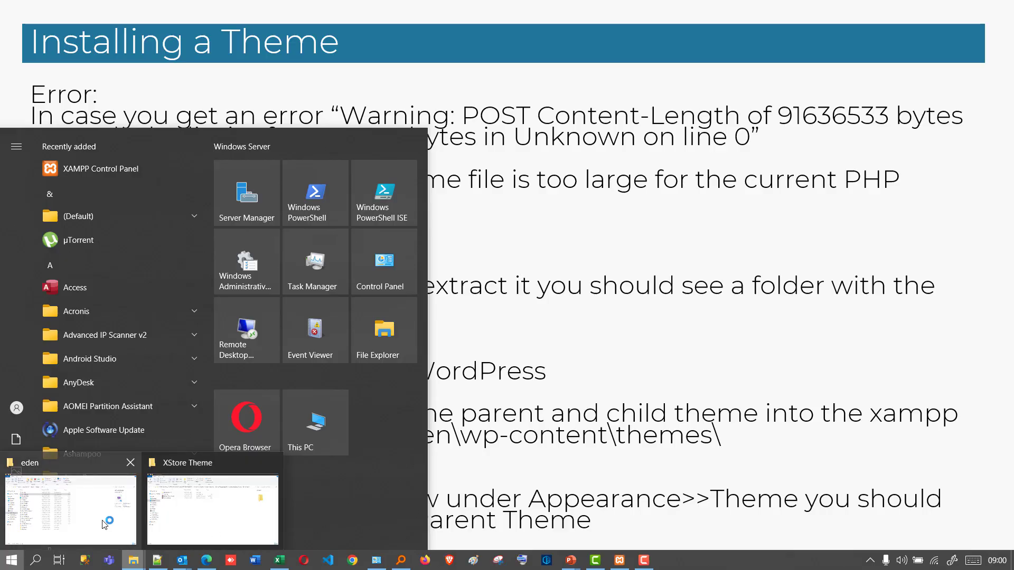
click(82, 524)
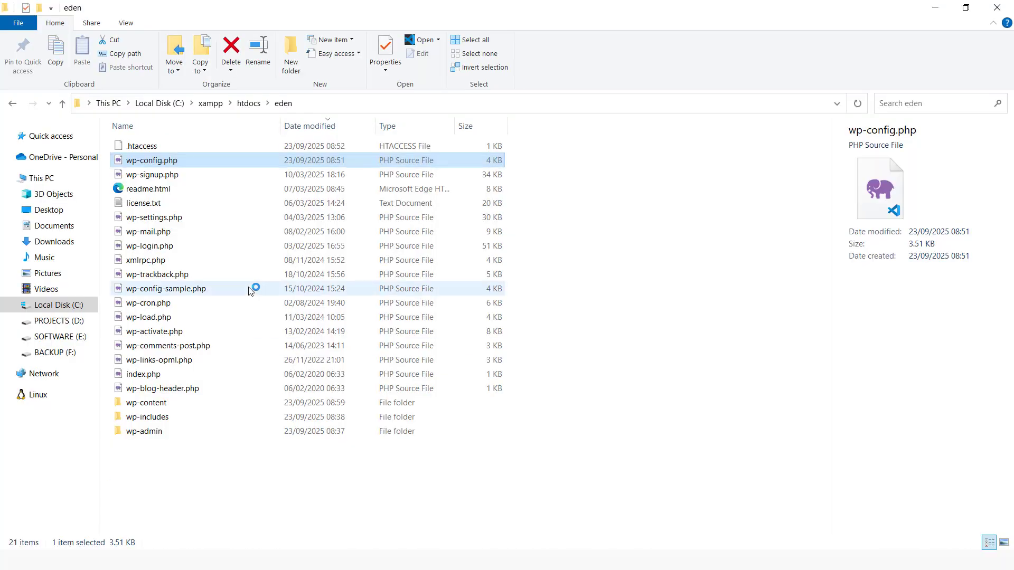
click(86, 305)
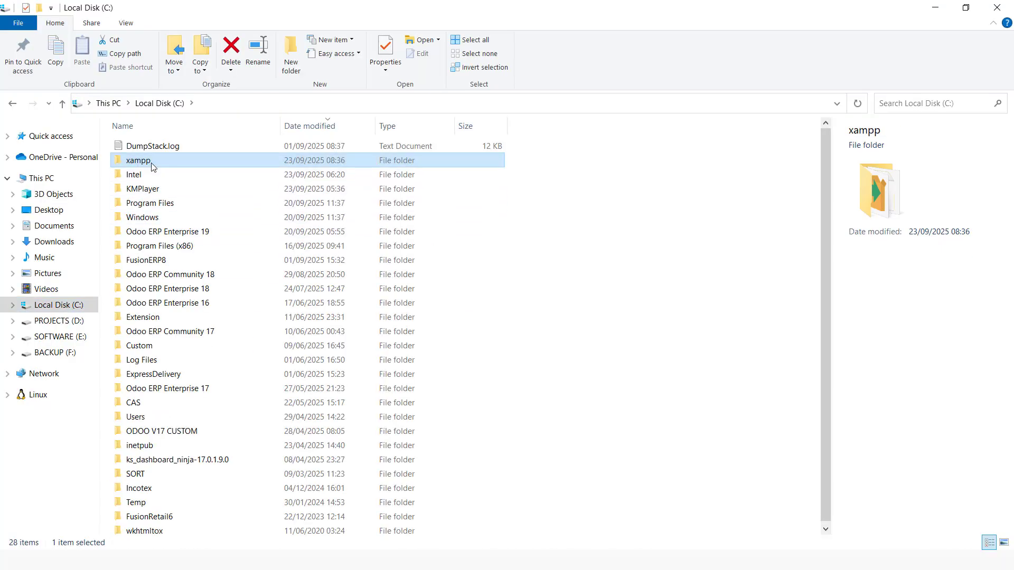
double_click(151, 162)
double_click(138, 445)
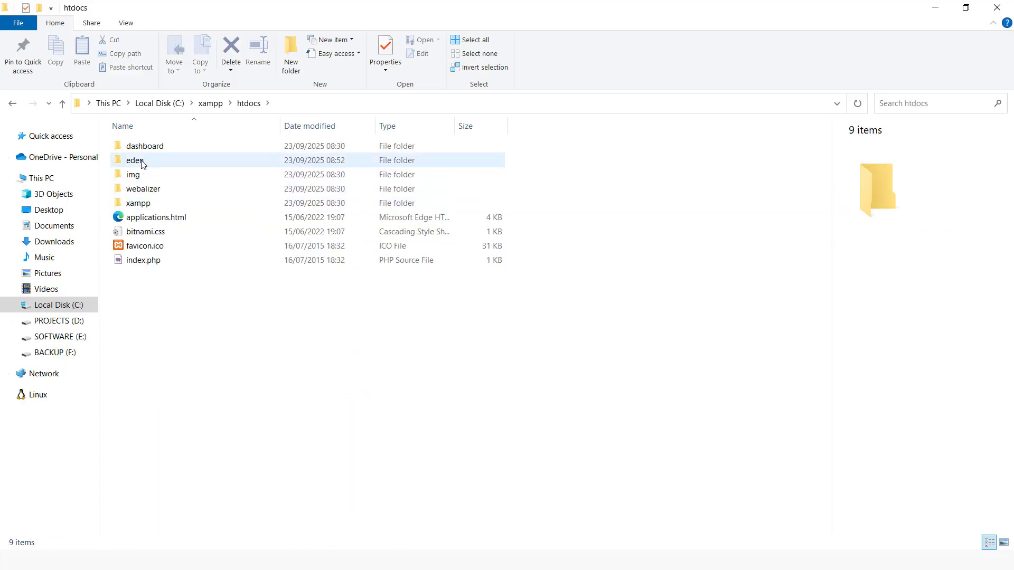
double_click(138, 161)
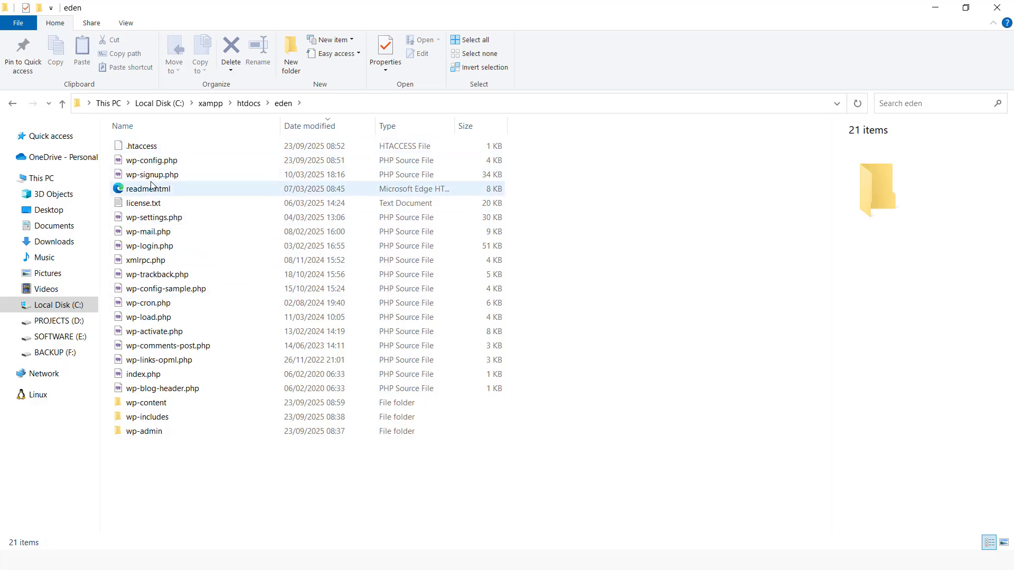
click(13, 104)
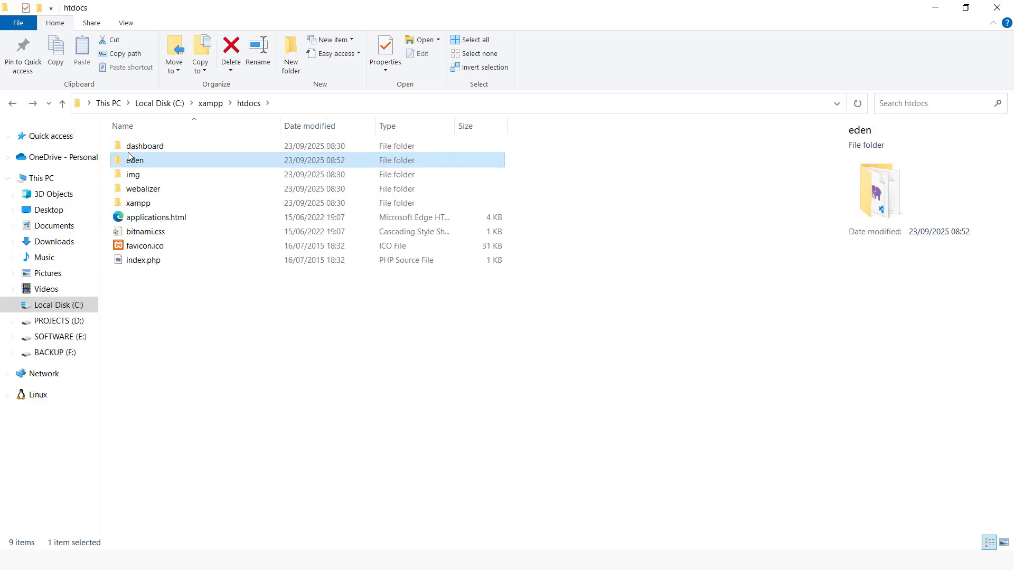
click(13, 103)
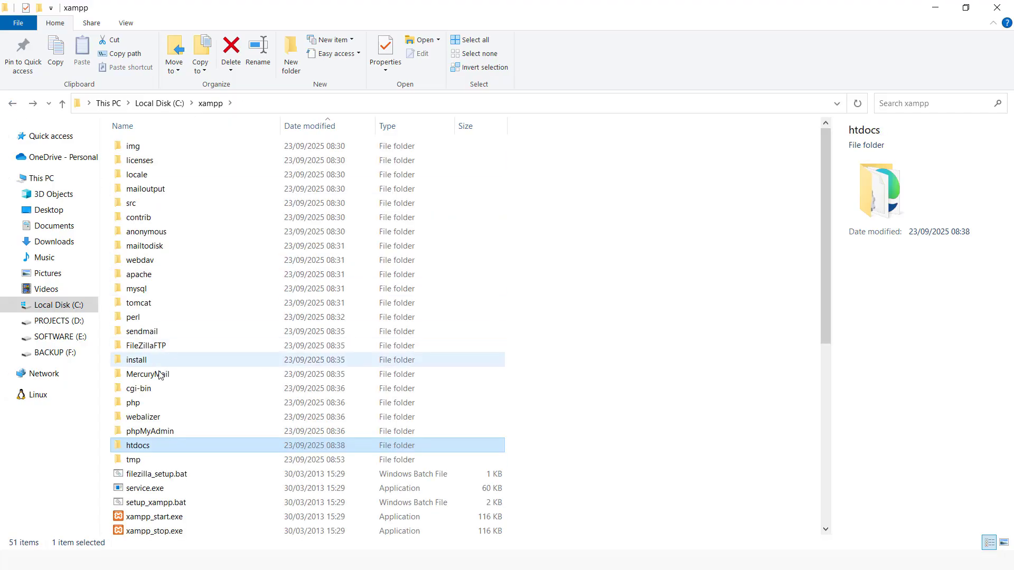
double_click(135, 403)
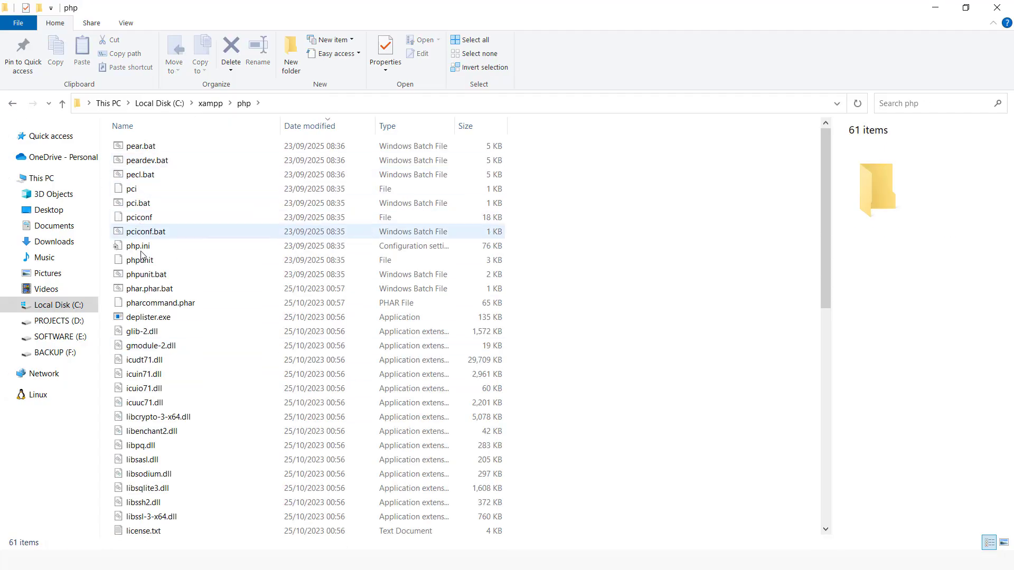
Locate php.ini in the php folder, reversing the date modified sorting, and open the file in Notepad++.
scroll(175, 388, down, 11)
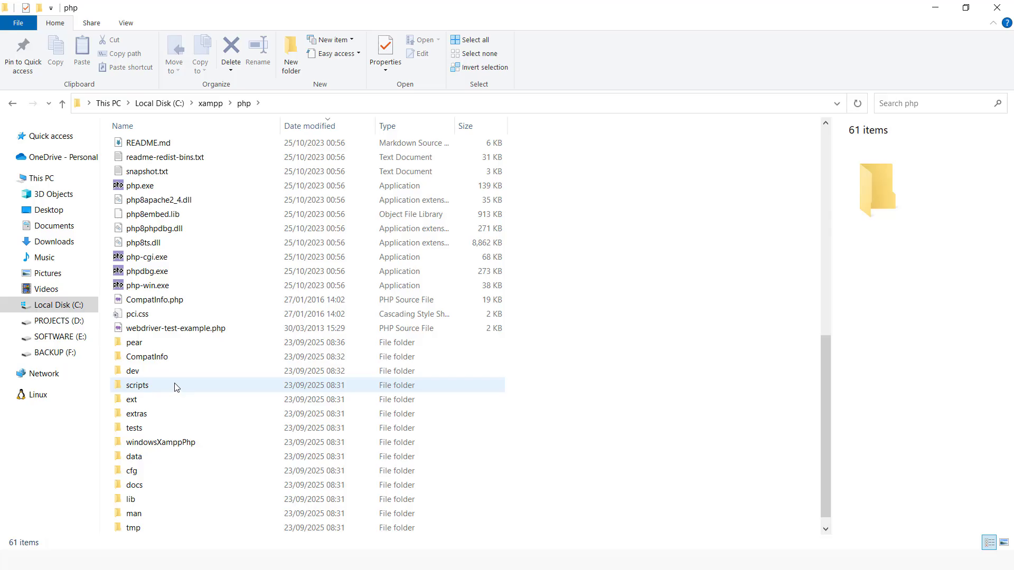
scroll(222, 201, up, 3)
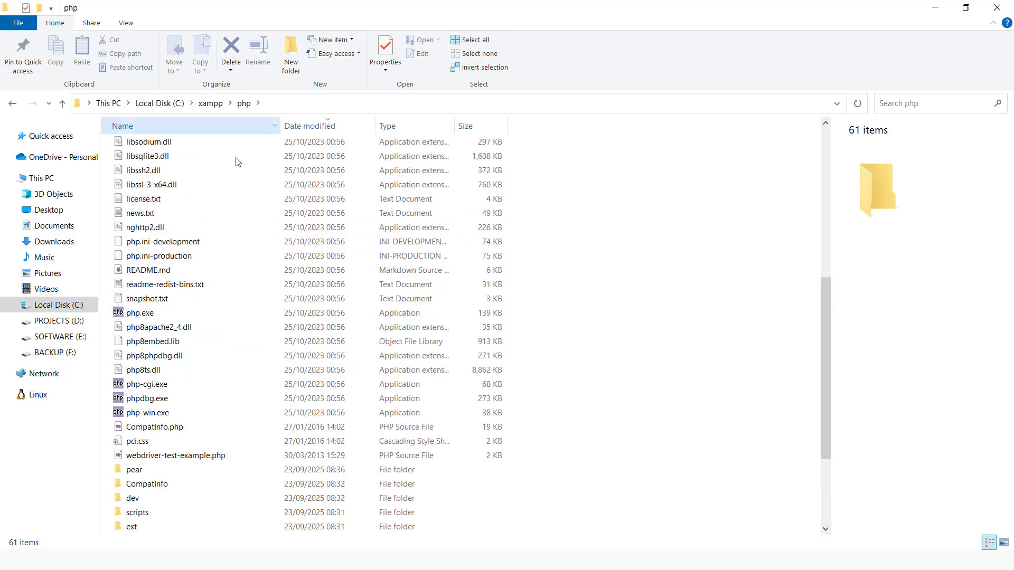
click(305, 125)
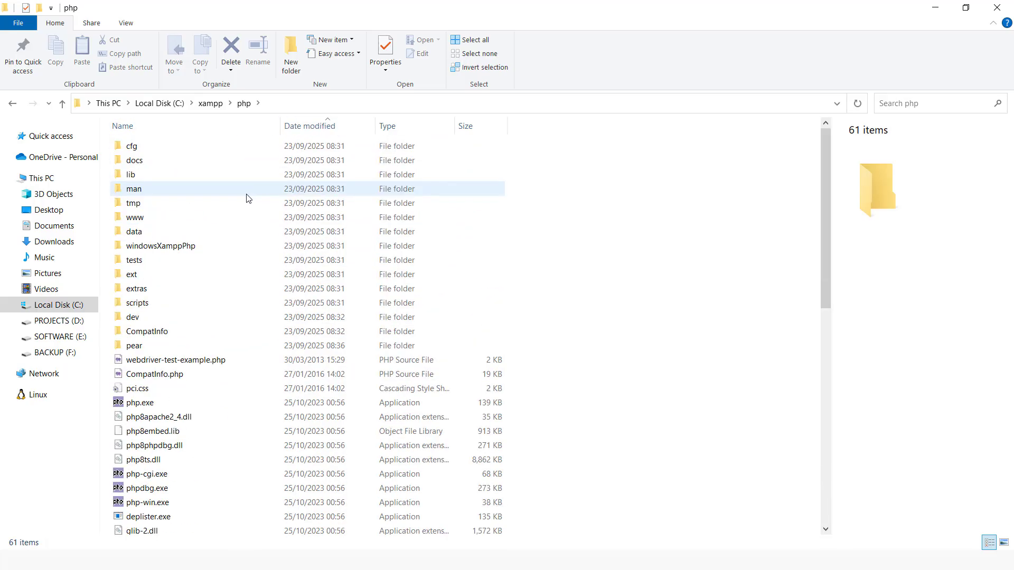
scroll(214, 364, down, 2)
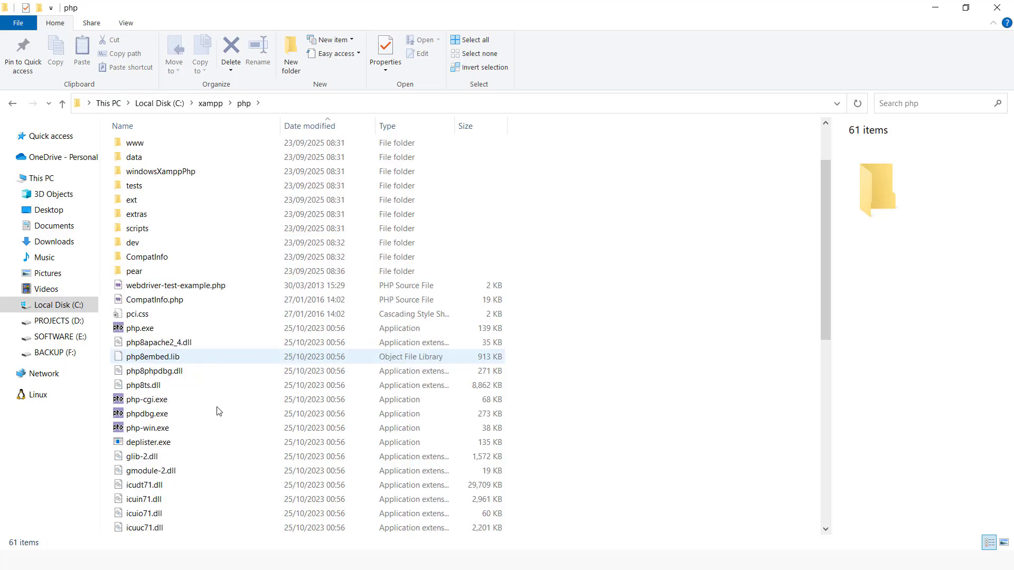
scroll(213, 410, down, 8)
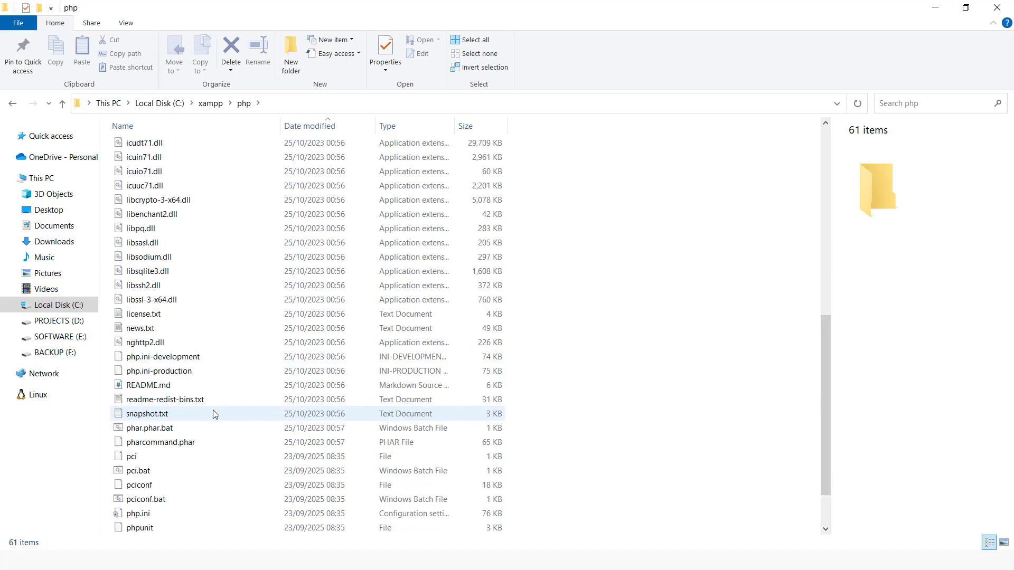
scroll(213, 414, down, 2)
right_click(146, 459)
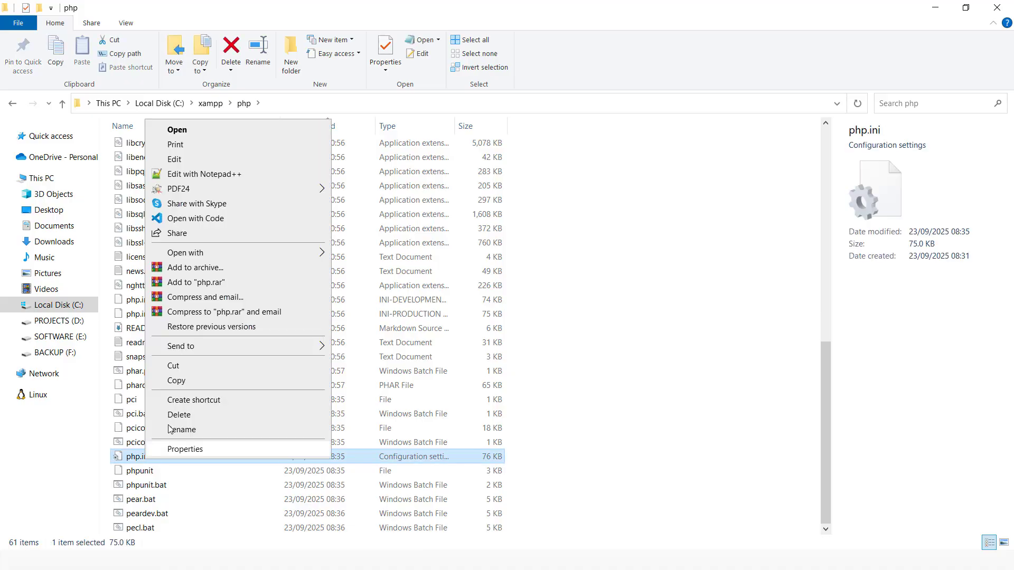
click(217, 174)
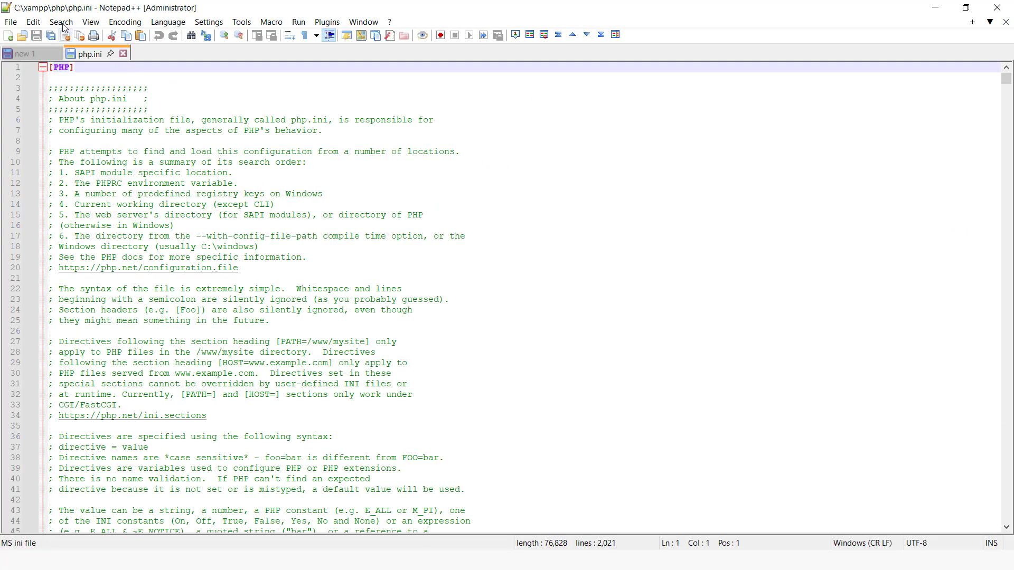
Find all occurrences of upload_max in php.ini and go to the upload_max_filesize line.
click(61, 24)
click(70, 52)
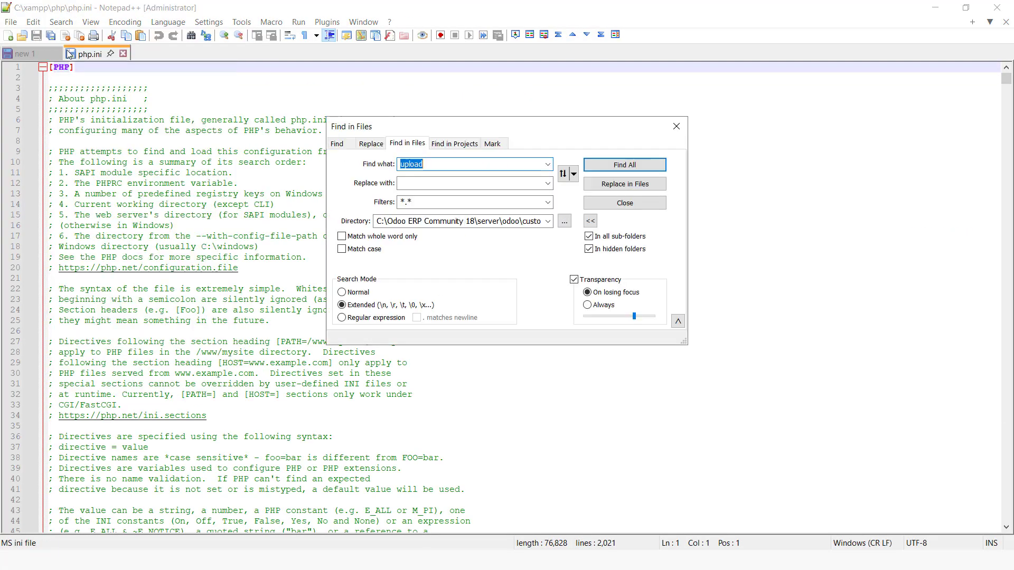
text(u)
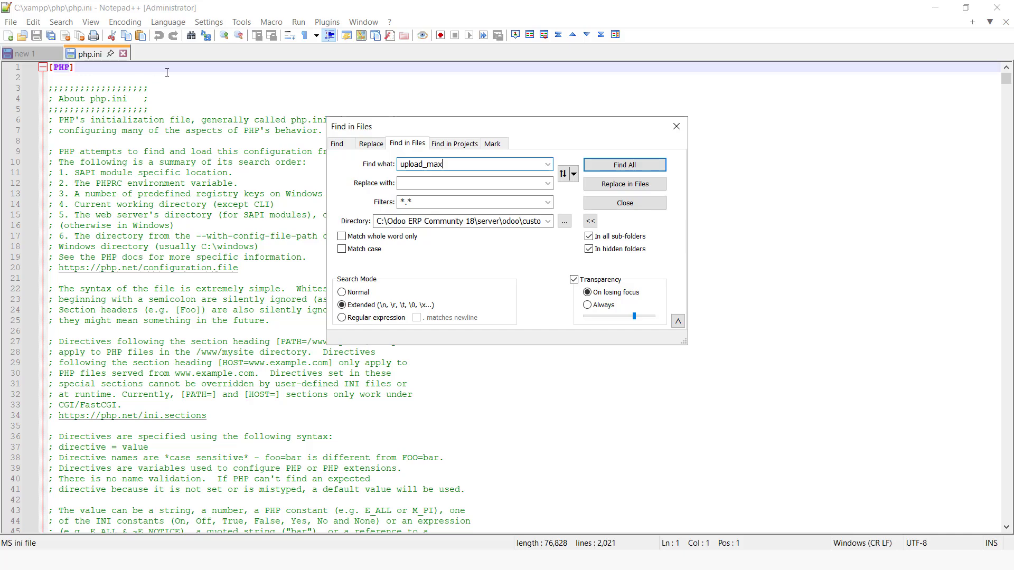
click(337, 144)
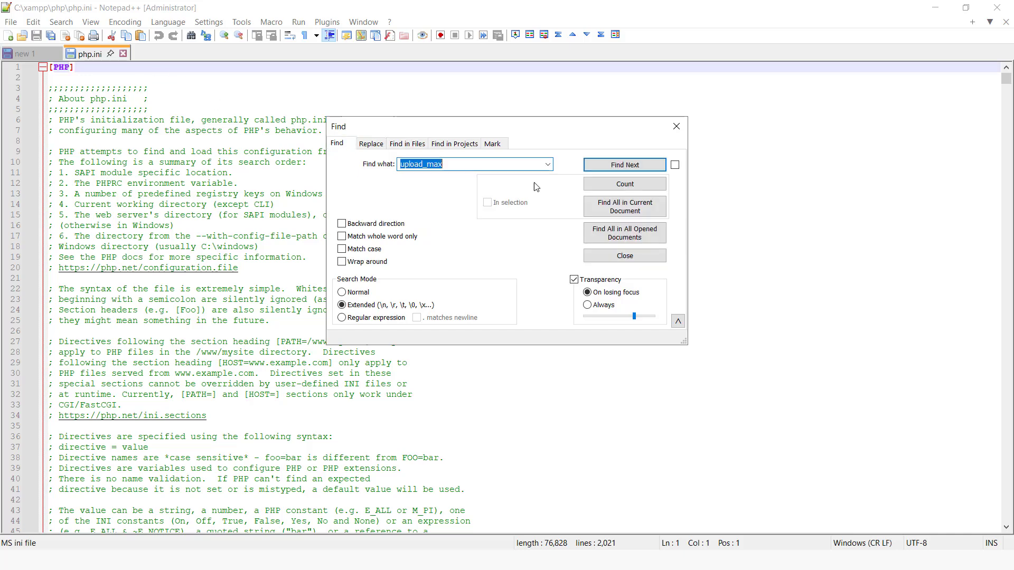
click(624, 207)
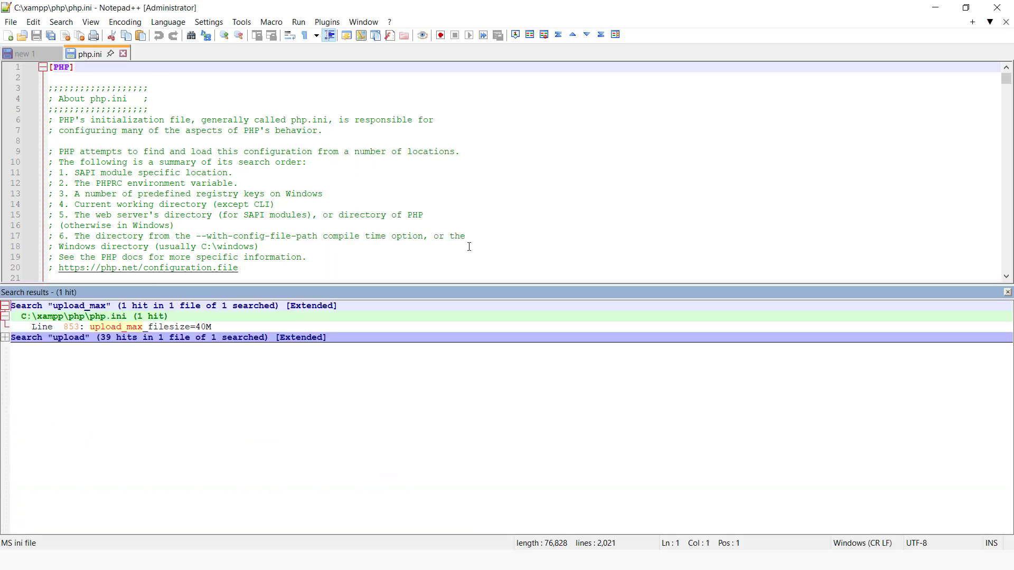
double_click(199, 327)
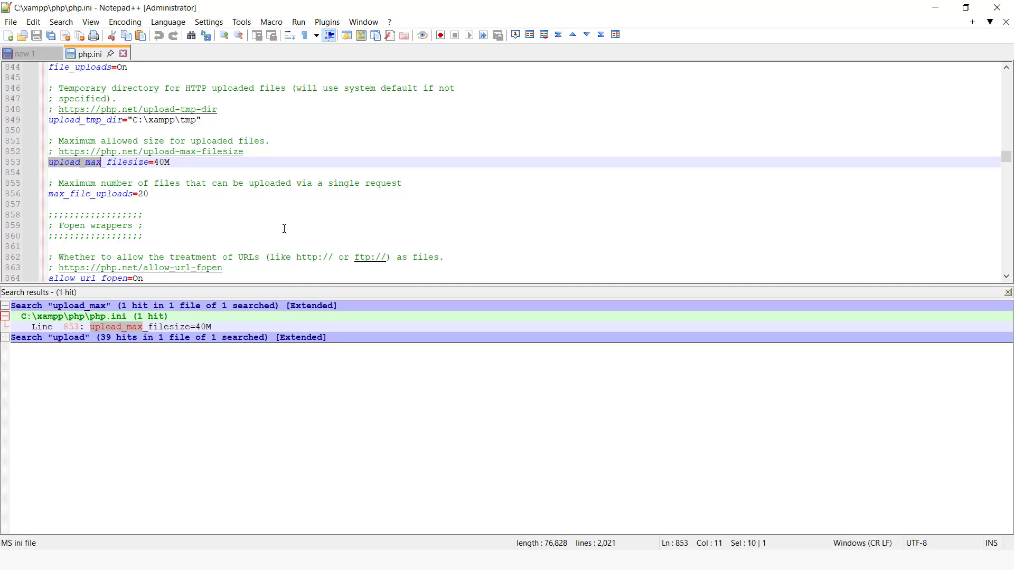
Switch to the File Explorer window showing the extracted XStore Theme folder.
key(super)
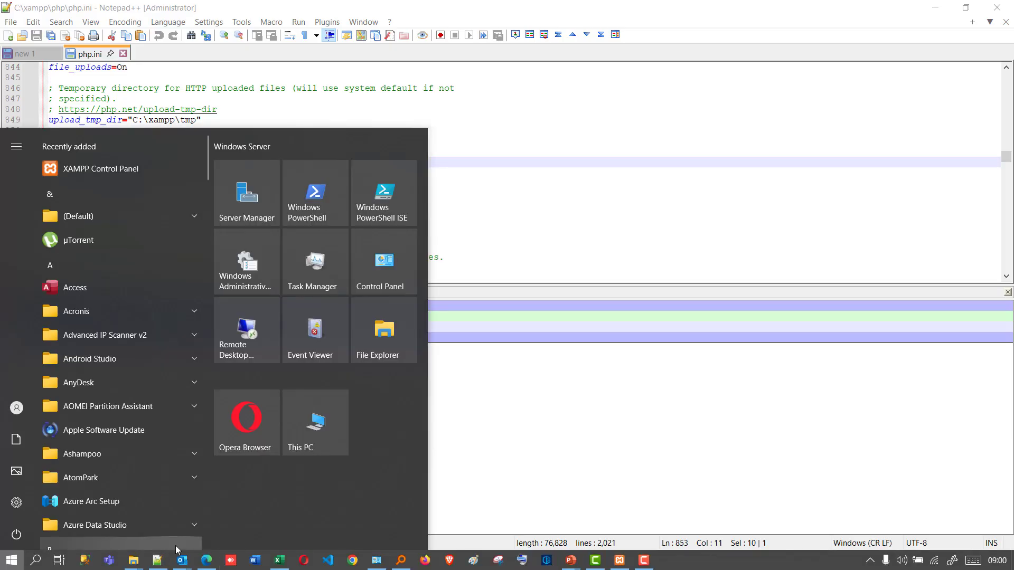
mouse_move(141, 563)
click(208, 523)
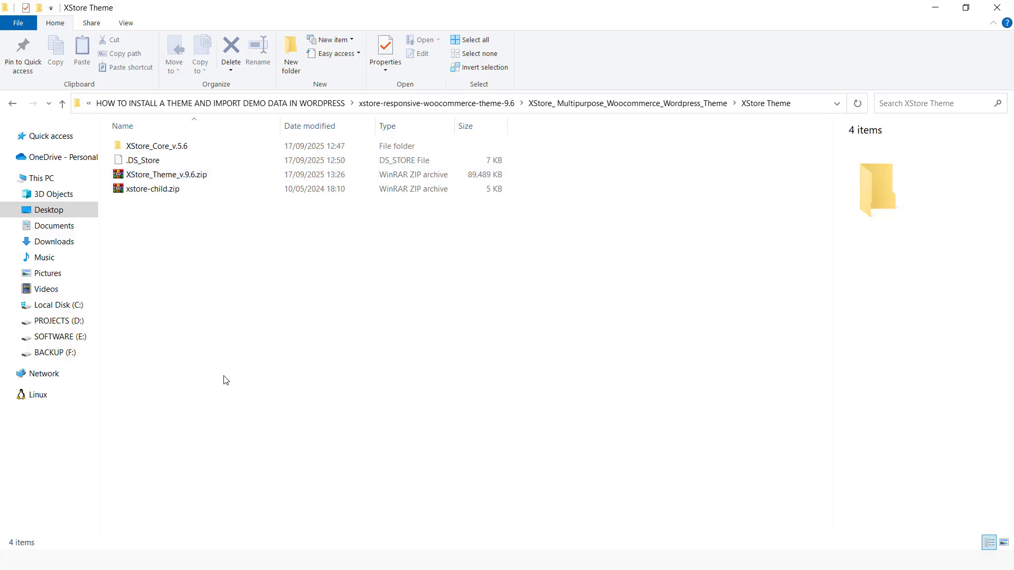
key(super)
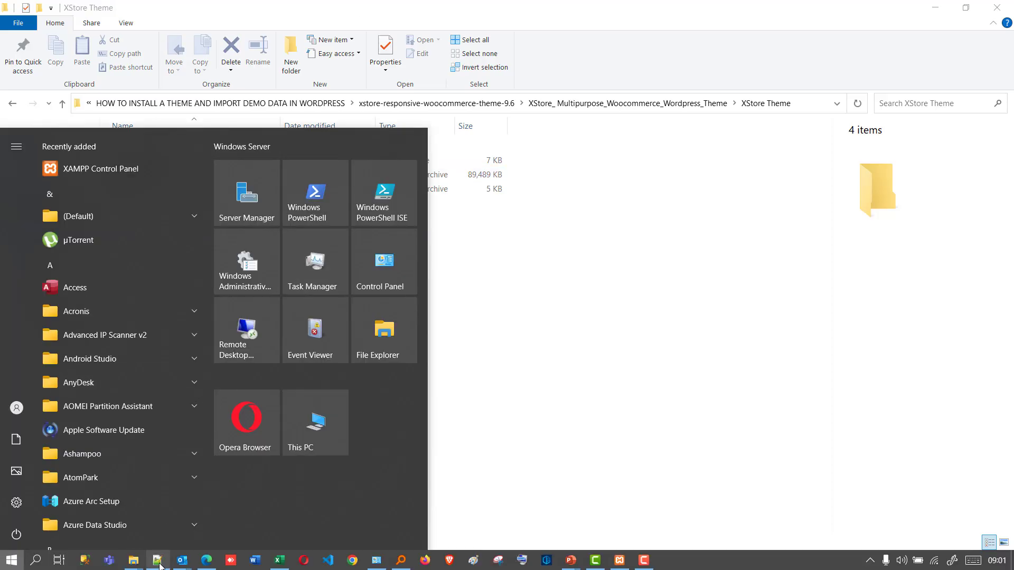
mouse_move(160, 565)
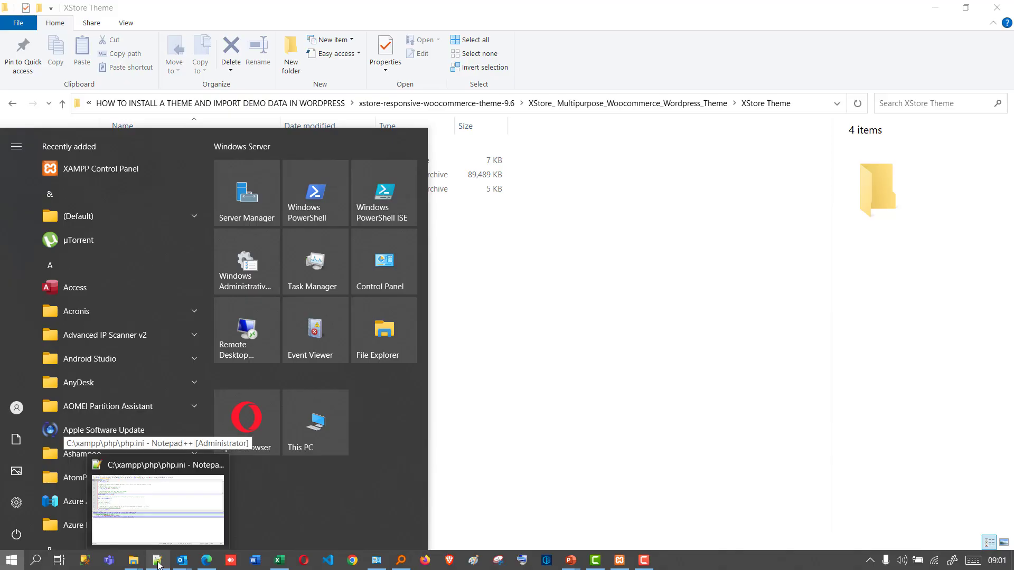
click(536, 423)
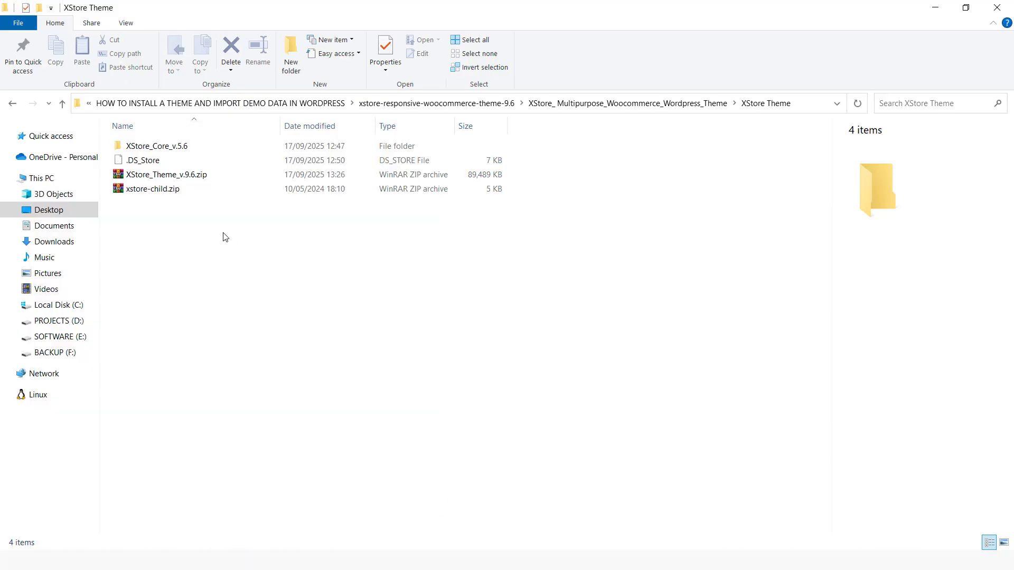
Extract XStore_Theme_v.9.6.zip and xstore-child.zip, each into a folder named after its archive.
click(172, 178)
right_click(171, 175)
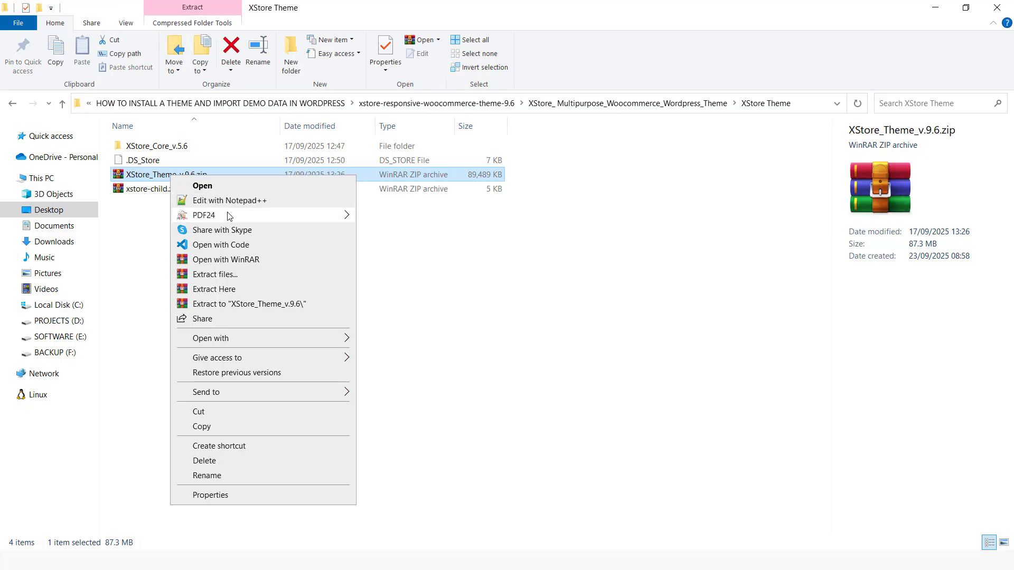
click(234, 305)
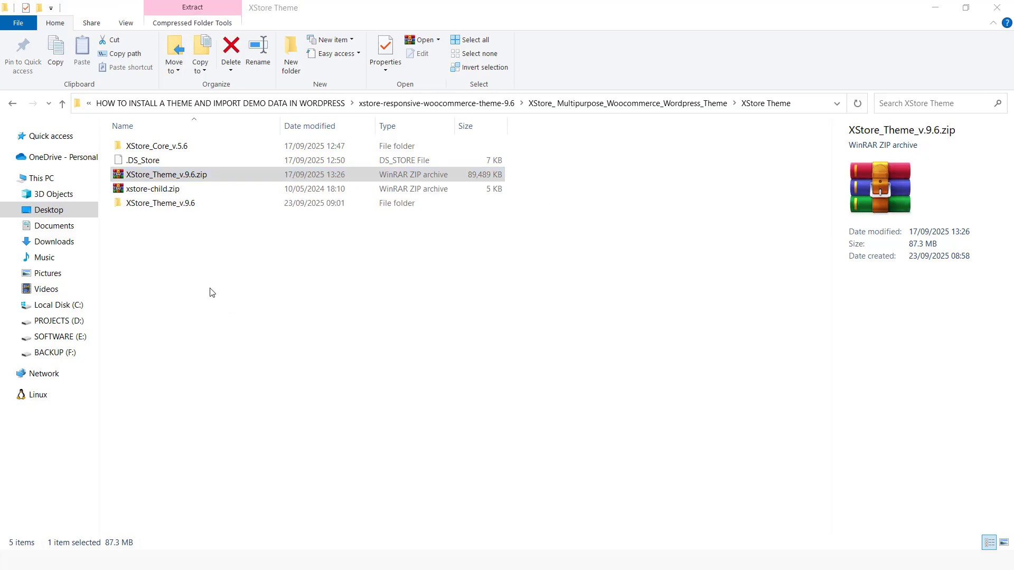
click(163, 205)
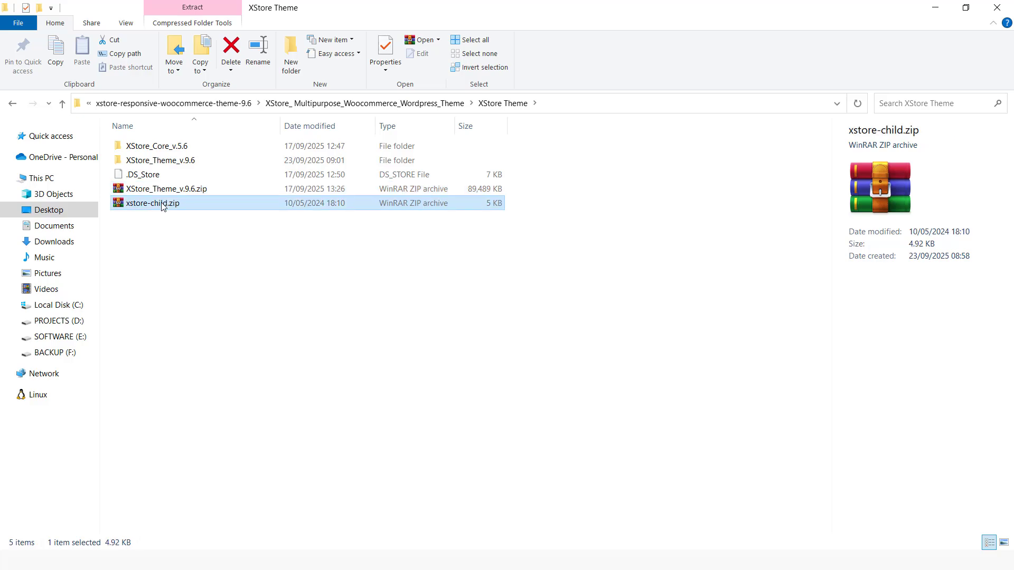
right_click(163, 205)
click(223, 332)
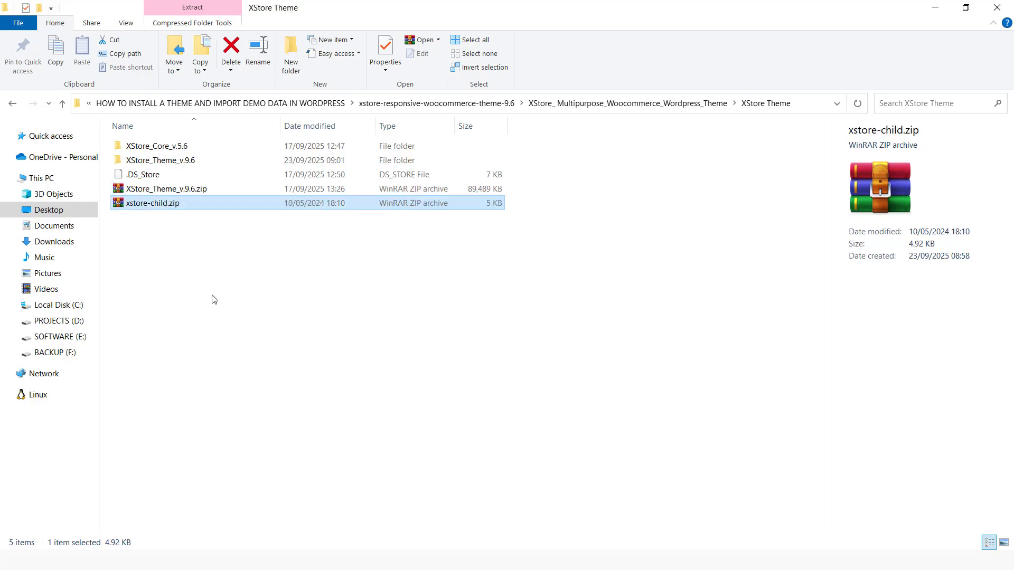
Open the extracted XStore_Theme_v.9.6 folder and copy the xstore theme folder inside it.
double_click(176, 163)
double_click(141, 148)
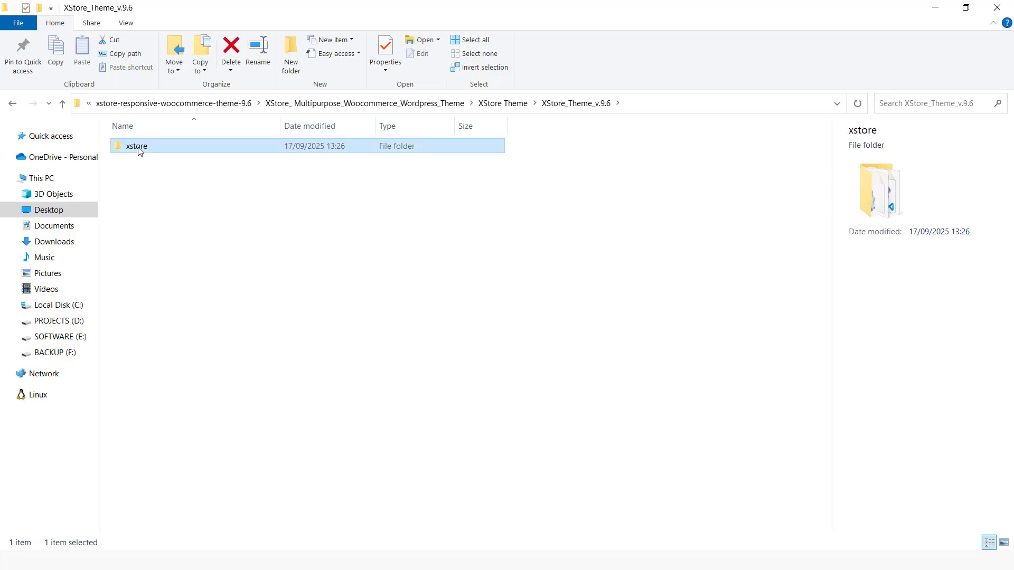
click(18, 102)
right_click(148, 145)
click(194, 466)
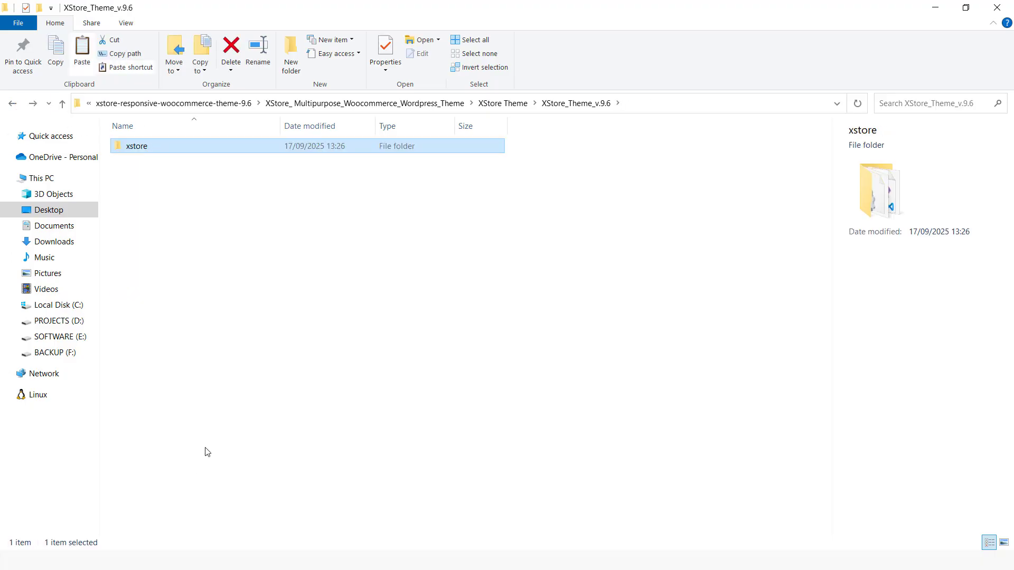
Switch to the File Explorer window showing the XAMPP php folder and open C:\xampp\htdocs.
key(super)
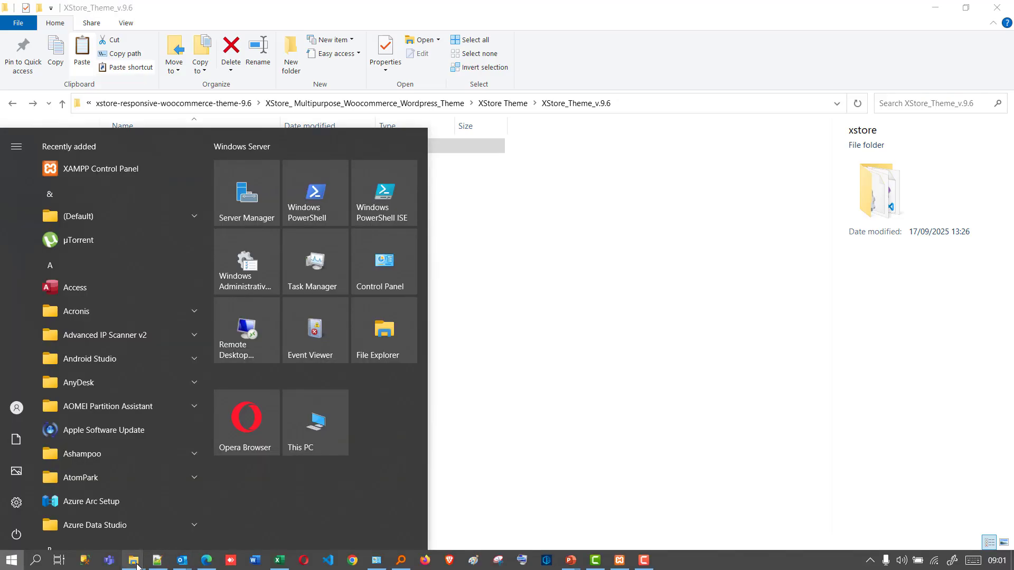
mouse_move(133, 559)
click(97, 517)
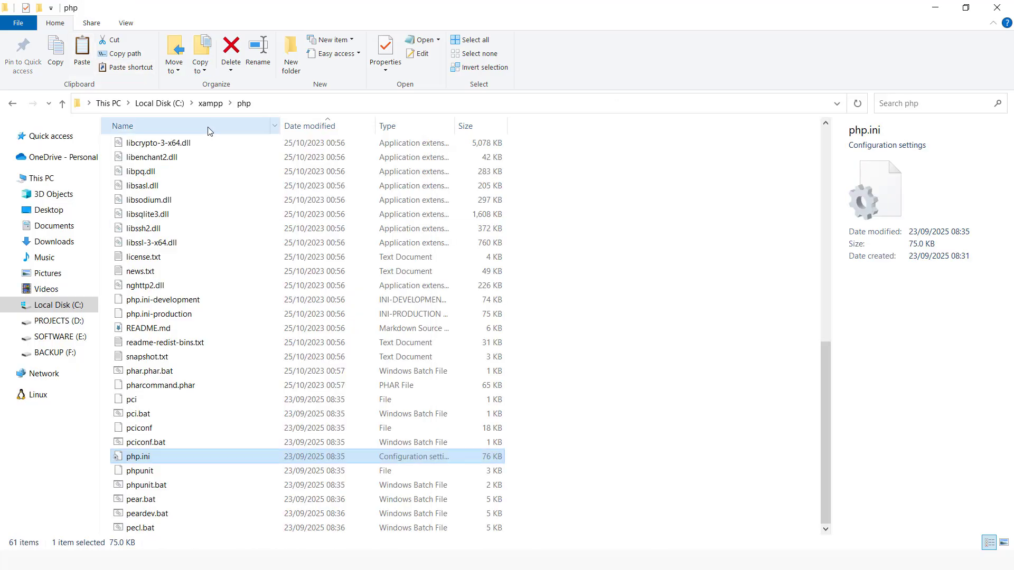
click(211, 103)
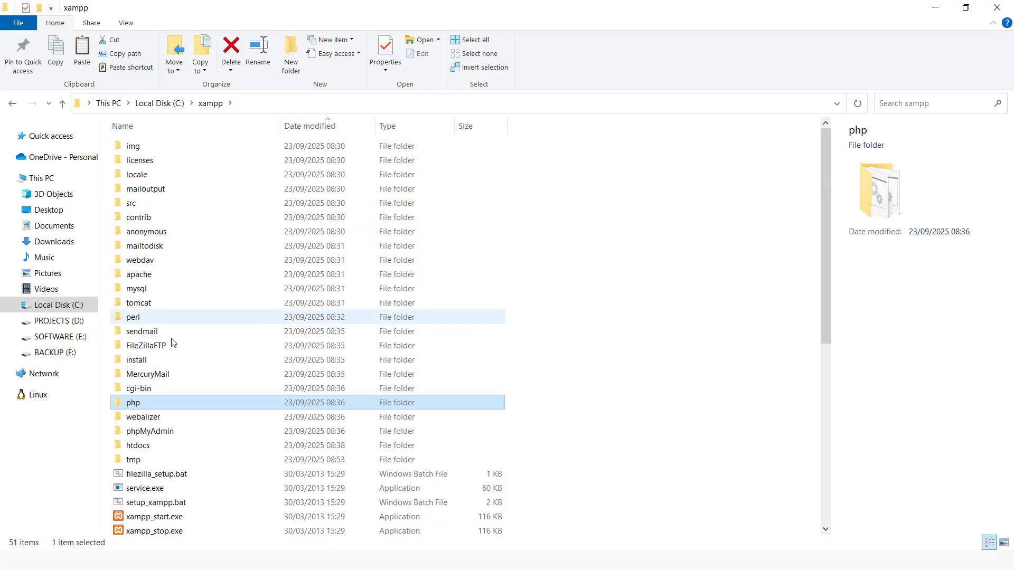
click(145, 448)
double_click(147, 451)
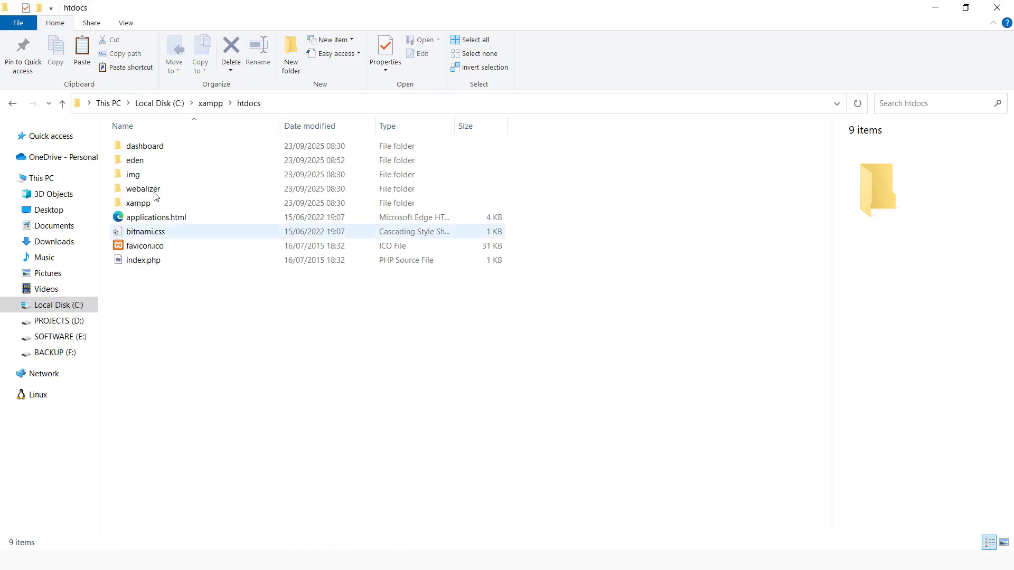
Paste the copied xstore folder into eden\wp-content\themes.
double_click(142, 162)
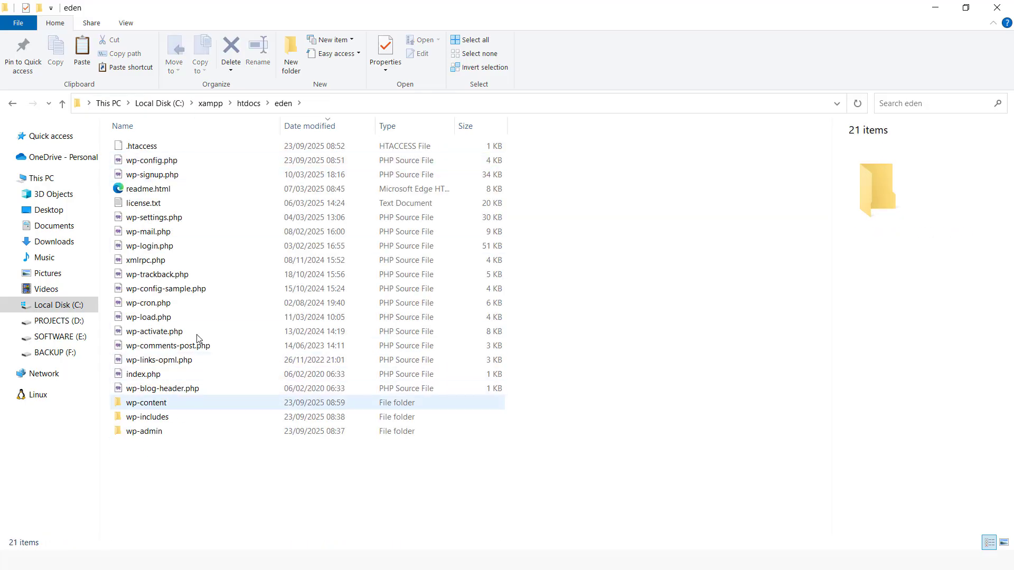
click(151, 405)
double_click(151, 405)
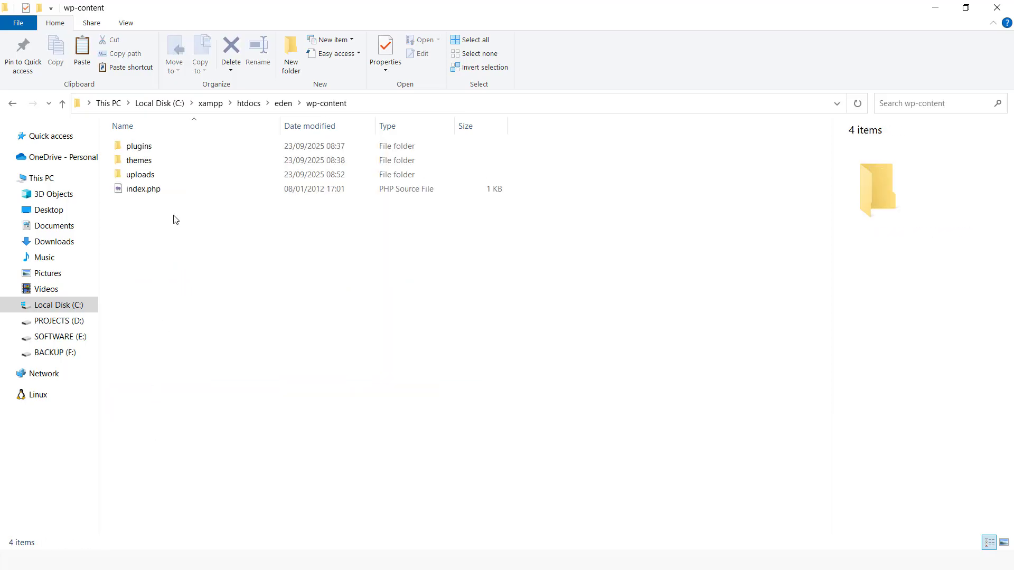
click(150, 161)
double_click(150, 161)
right_click(165, 312)
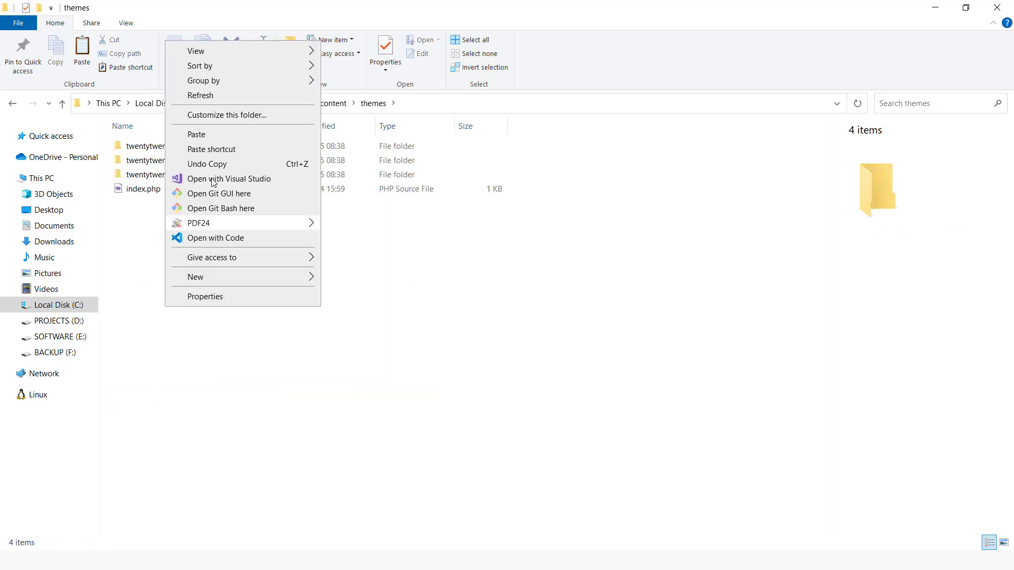
click(221, 356)
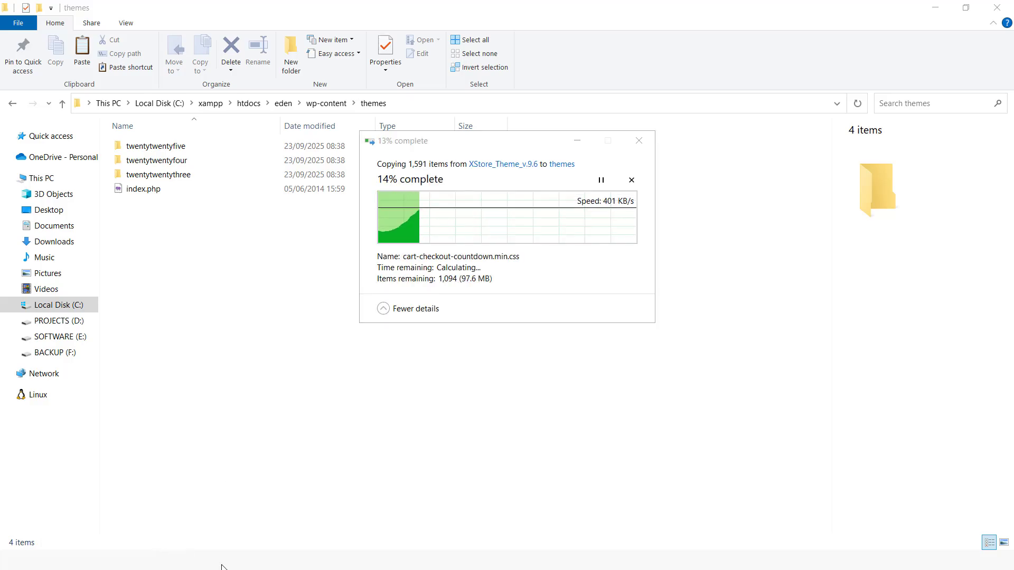
Return to the XStore Theme source folder, open the extracted xstore-child folder and copy the xstore-child folder inside it.
key(super)
mouse_move(149, 558)
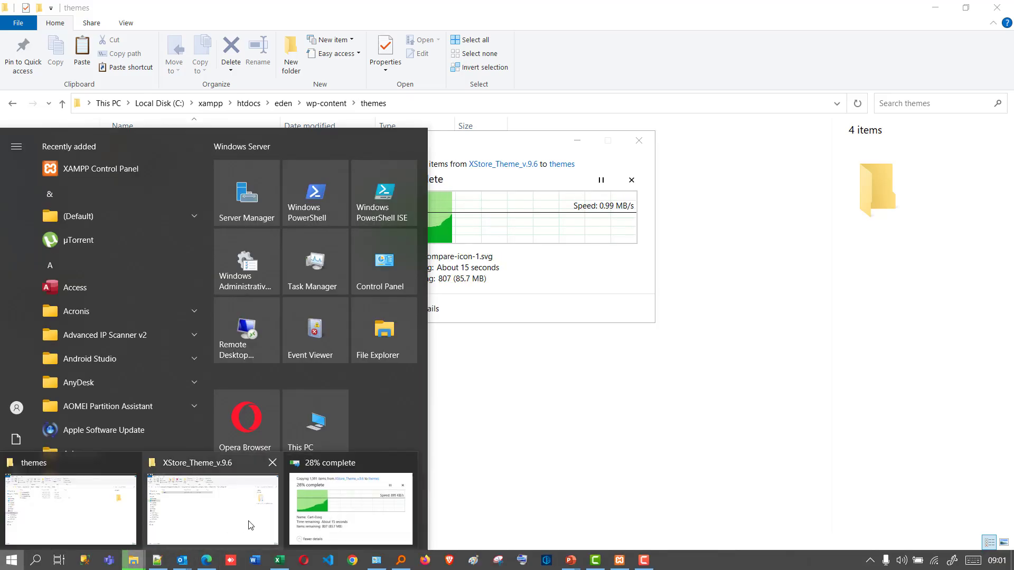
click(248, 520)
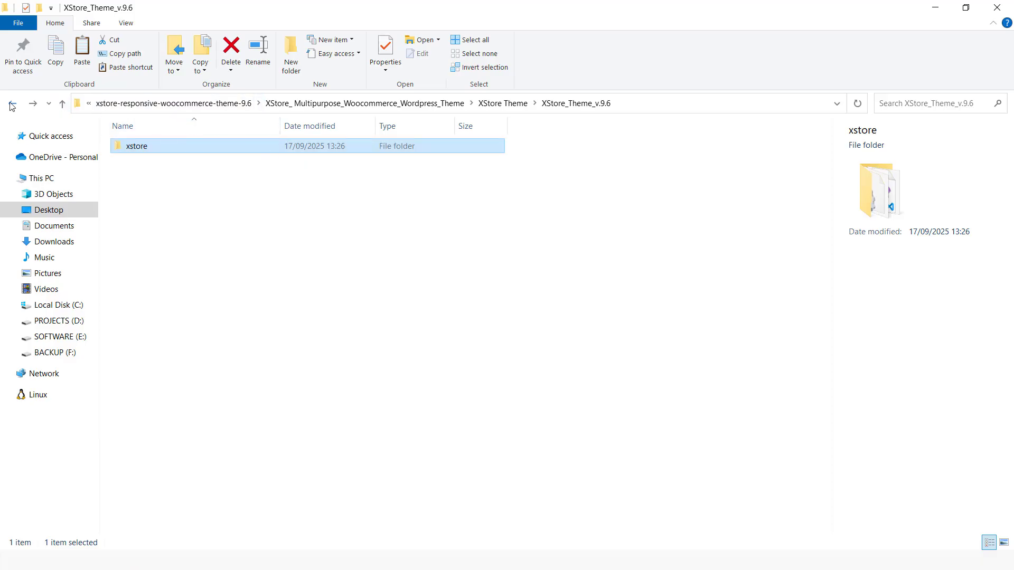
click(62, 103)
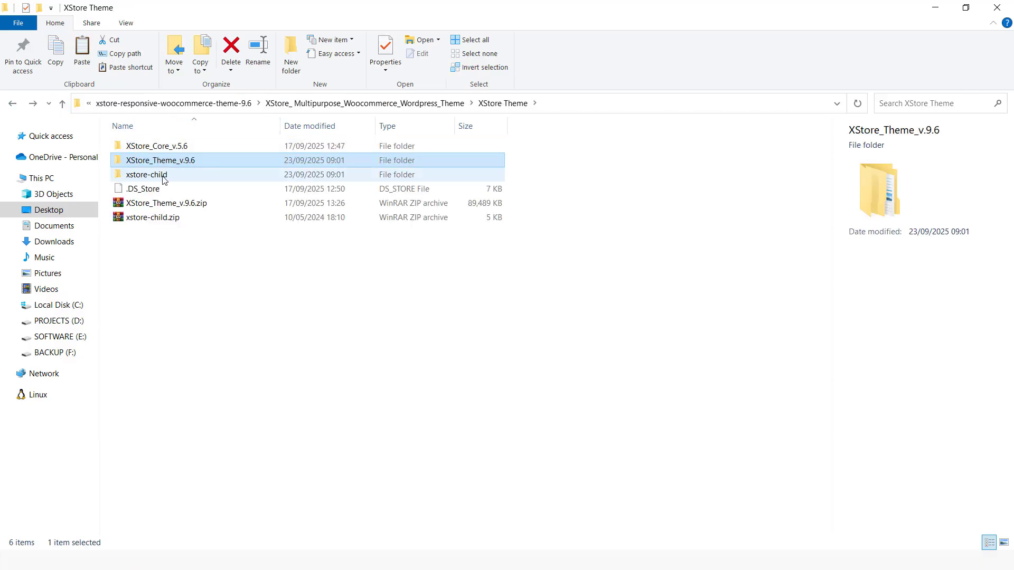
double_click(162, 175)
double_click(148, 147)
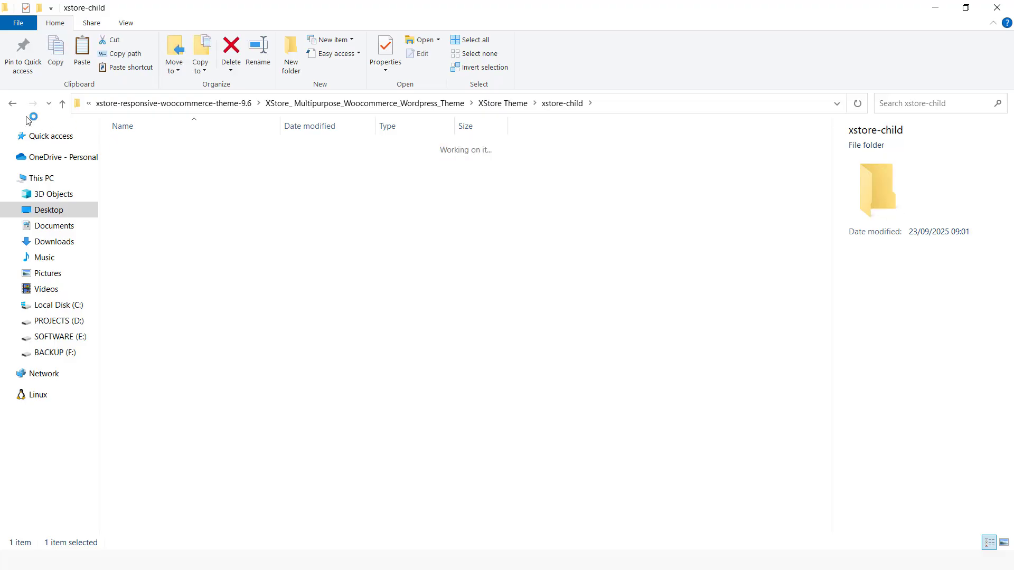
click(16, 107)
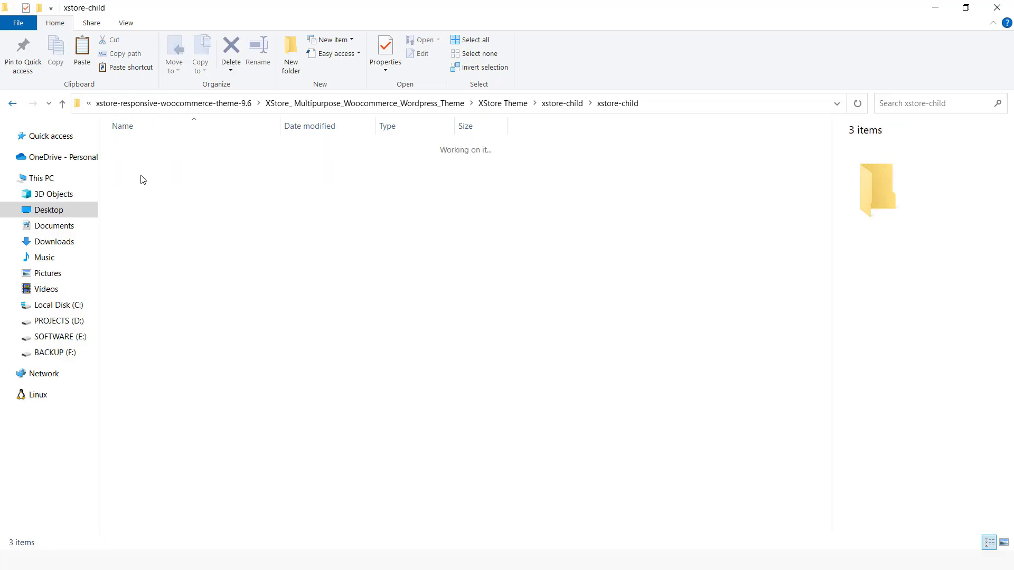
right_click(156, 152)
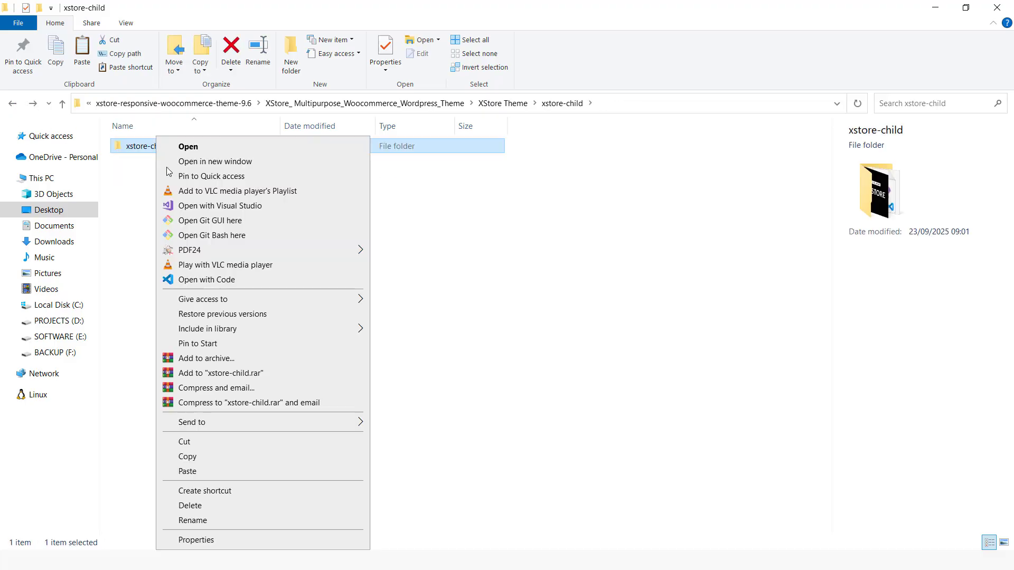
click(199, 457)
Switch to the File Explorer window showing the site's themes folder and paste the xstore-child folder there.
key(super)
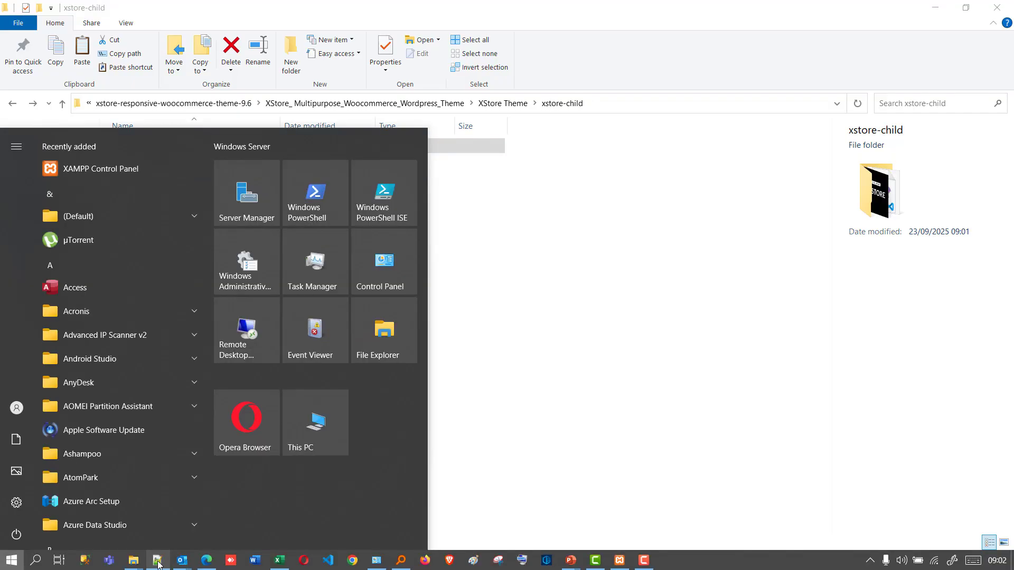
mouse_move(135, 561)
click(102, 525)
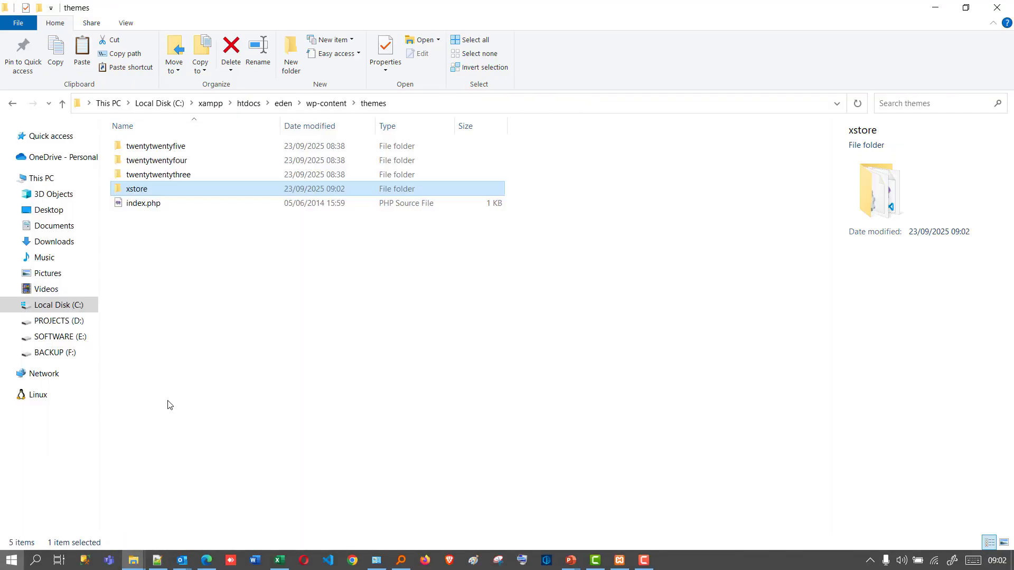
right_click(180, 331)
click(223, 172)
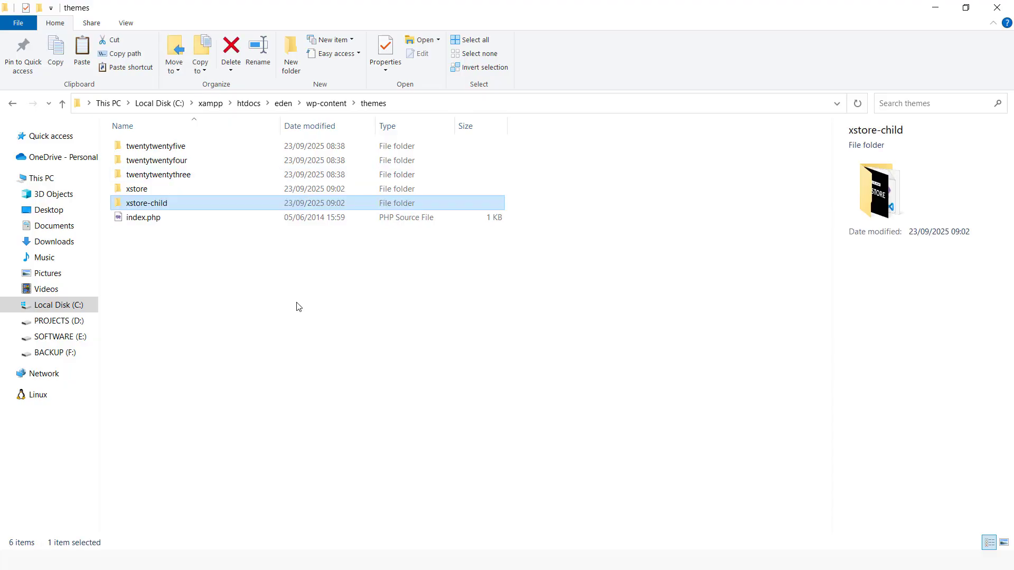
Switch to Microsoft Edge, leave the upload error page and open the site's installed Themes page.
key(super)
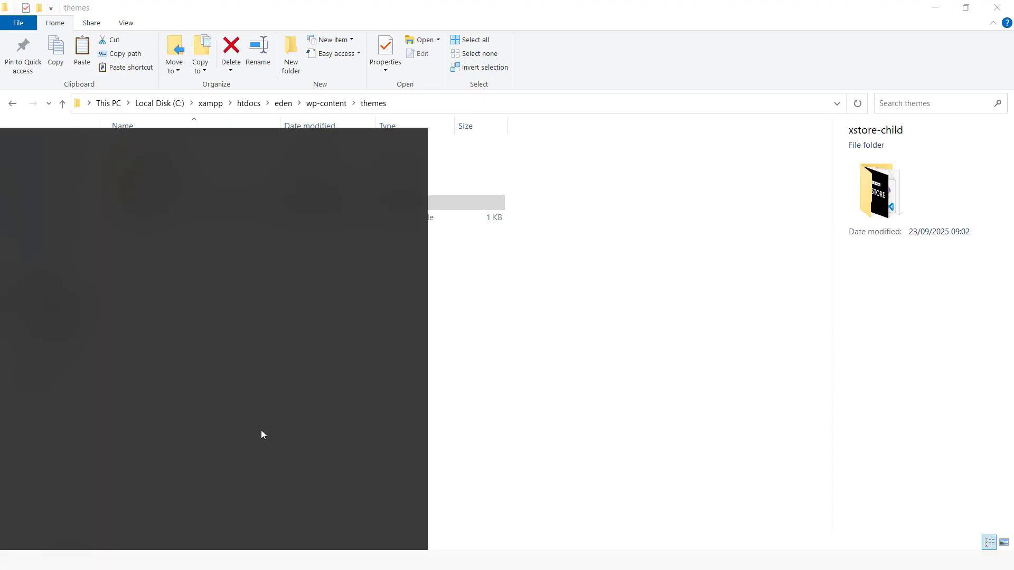
click(207, 561)
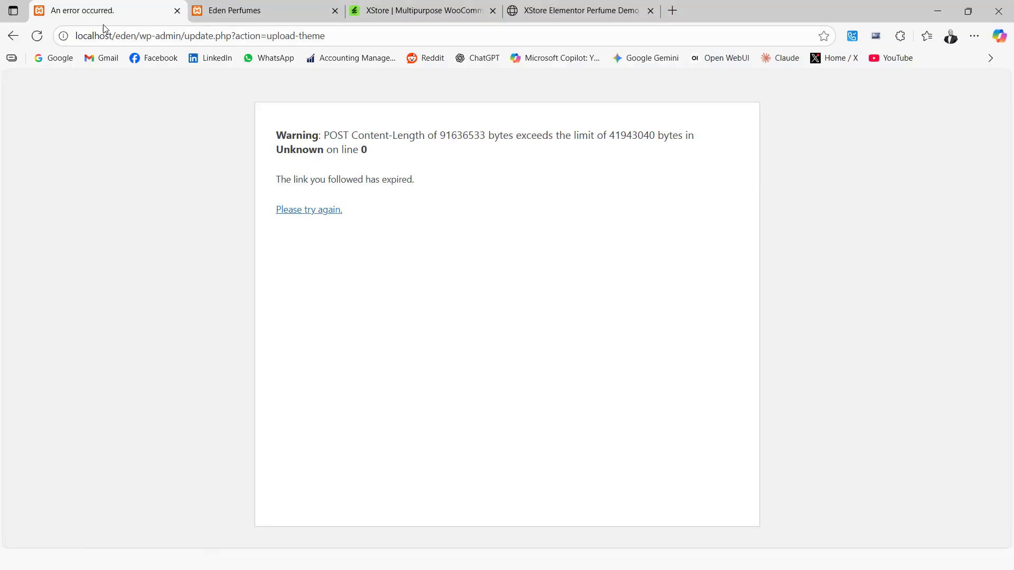
click(14, 41)
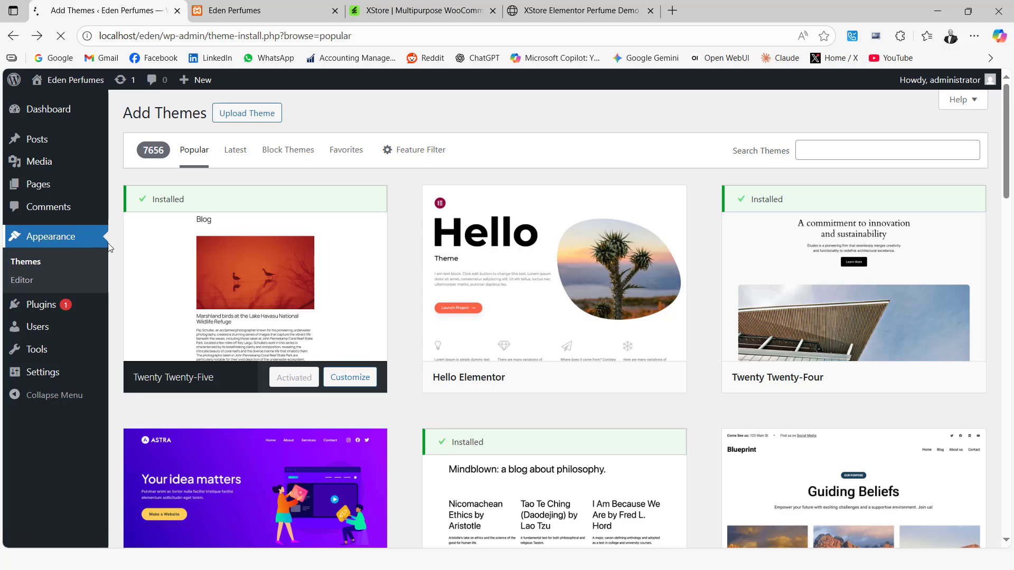
click(39, 262)
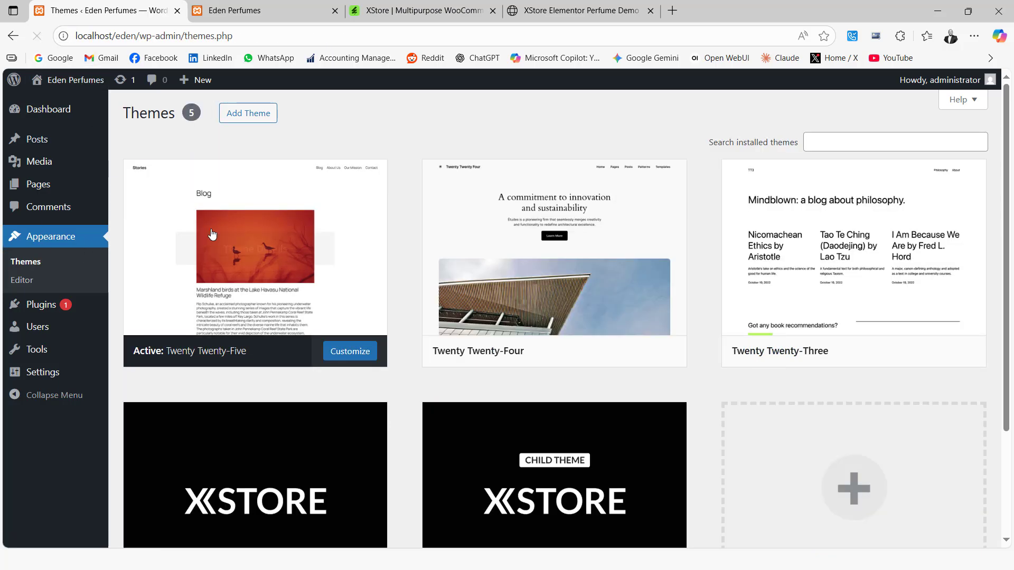
Activate the Xstore parent theme and postpone its setup wizard.
scroll(391, 395, down, 3)
mouse_move(159, 330)
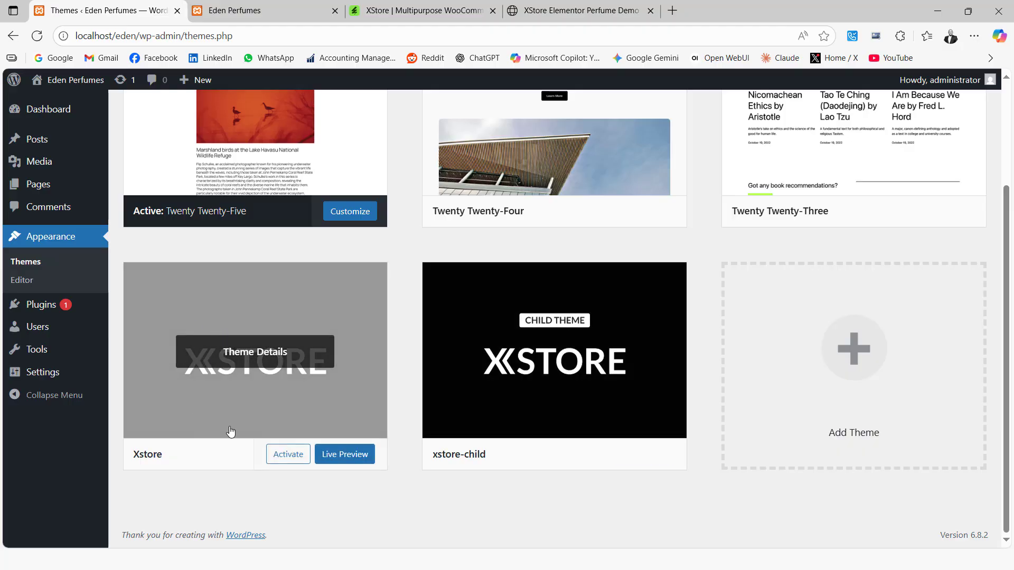
click(285, 458)
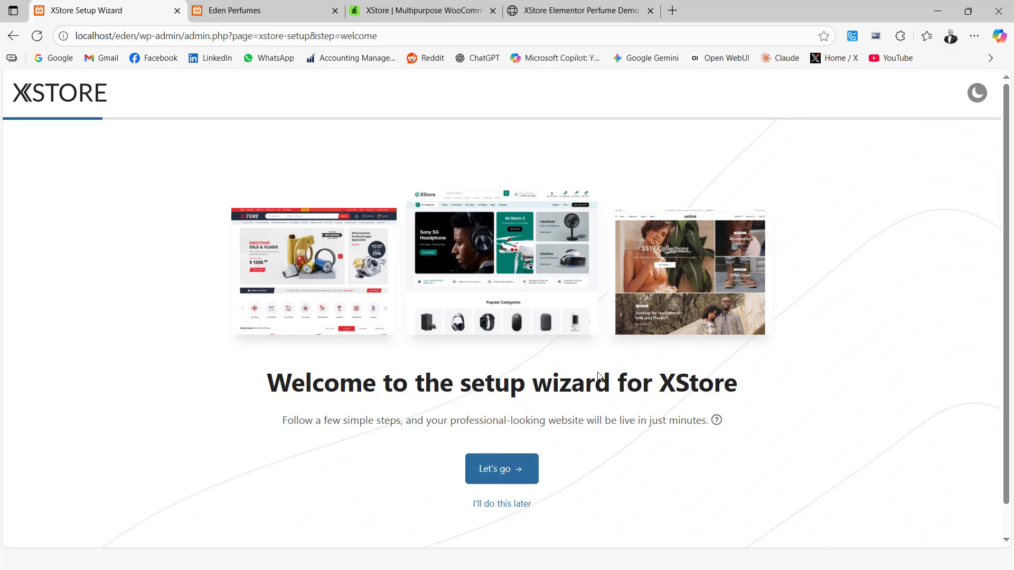
click(497, 504)
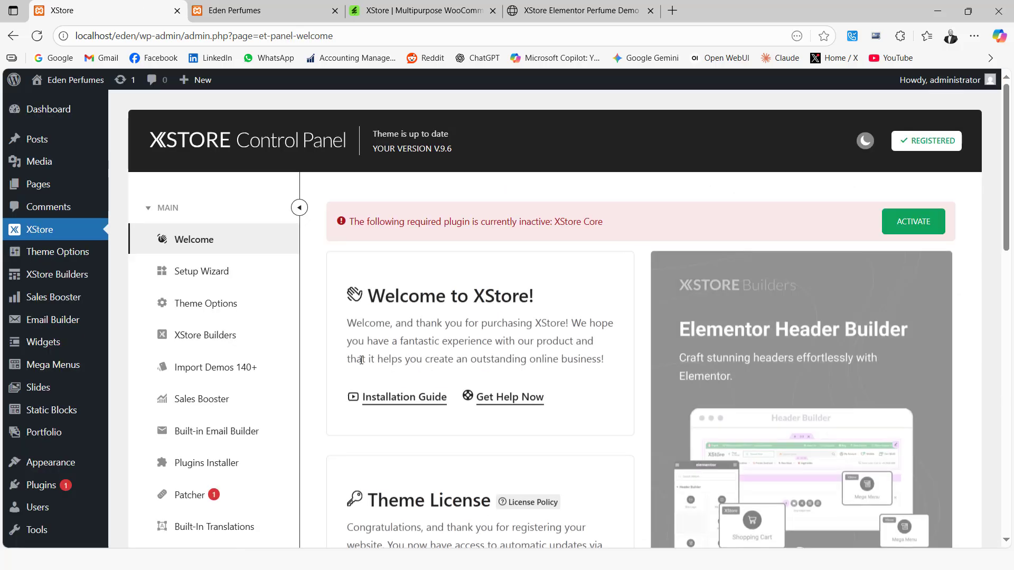
Bulk-activate the Akismet Anti-spam and Hello Dolly plugins, and return to the installed plugins list.
click(45, 483)
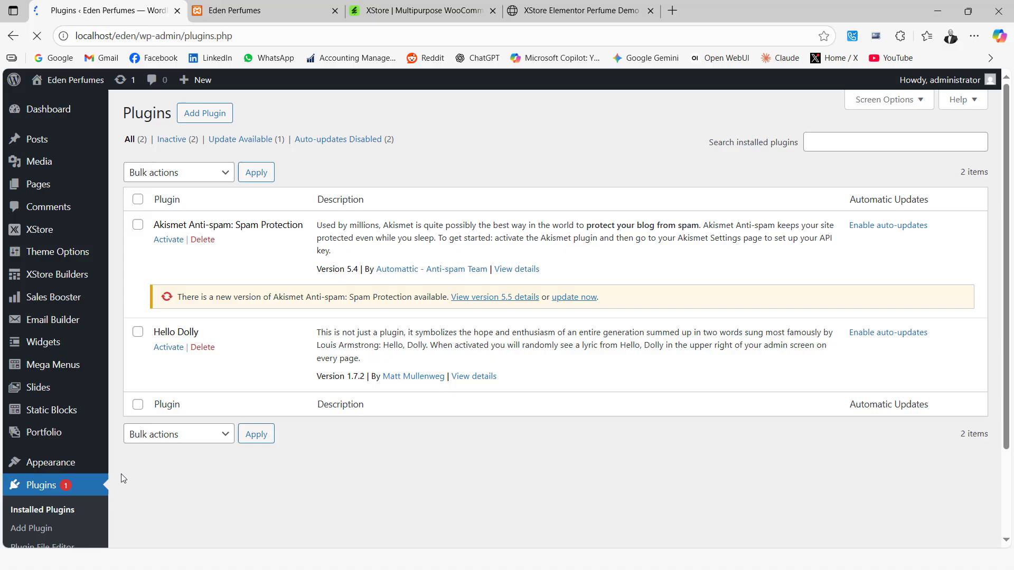
click(138, 224)
click(138, 199)
click(225, 173)
click(177, 213)
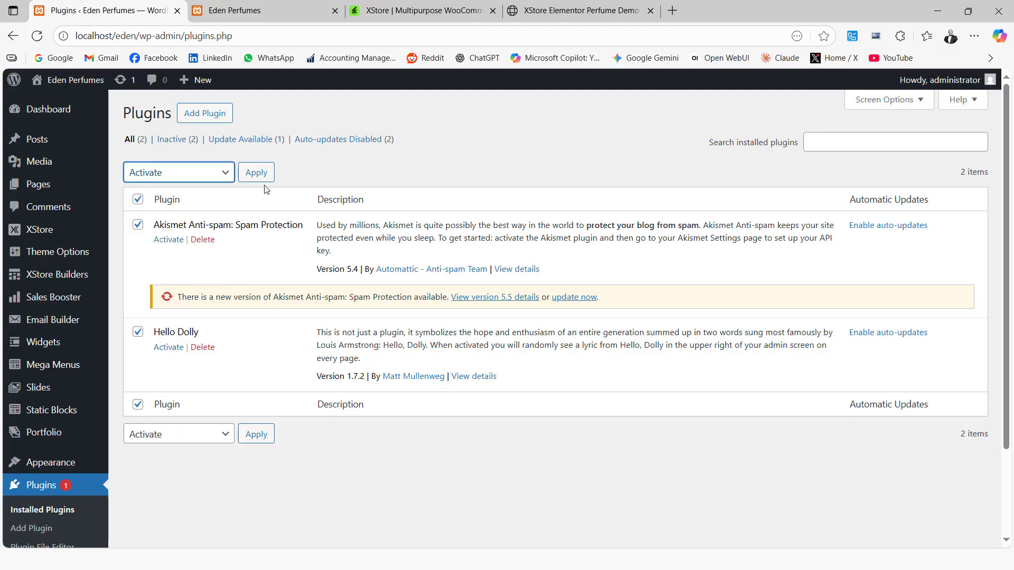
click(257, 173)
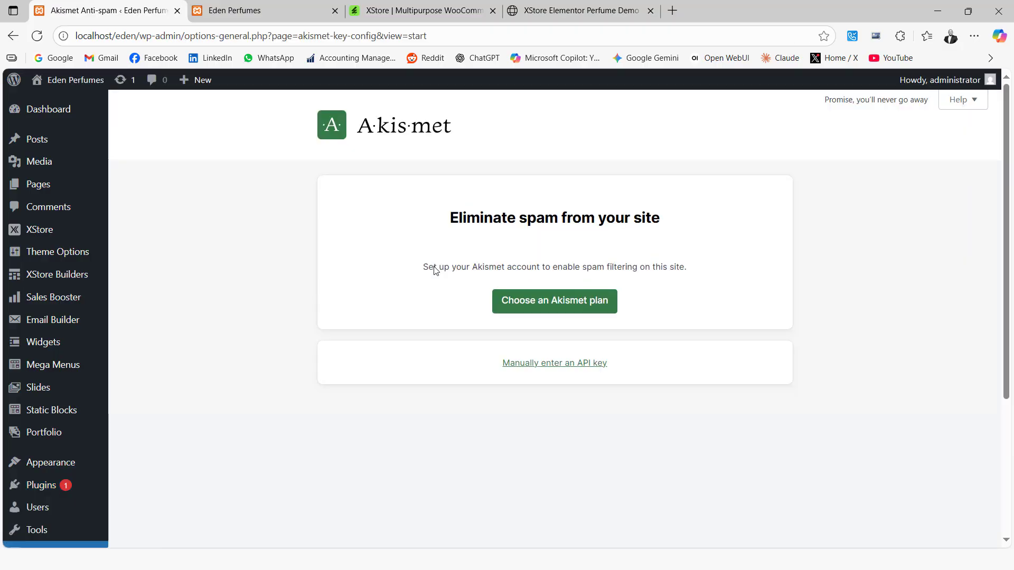
click(14, 36)
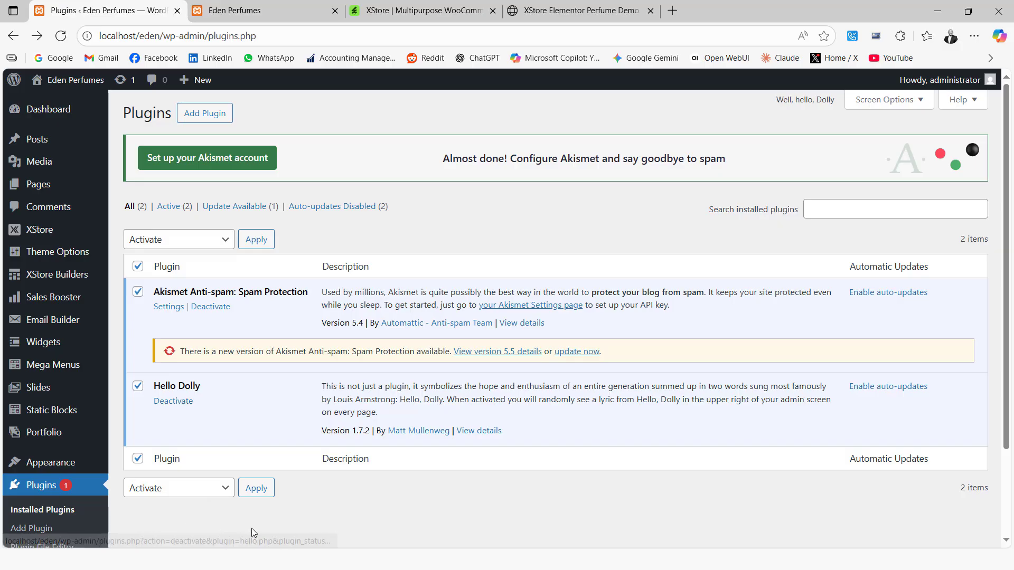
Switch to the File Explorer window with the XStore source files and open XStore_Core_v.5.6 to locate the core plugin archive.
key(super)
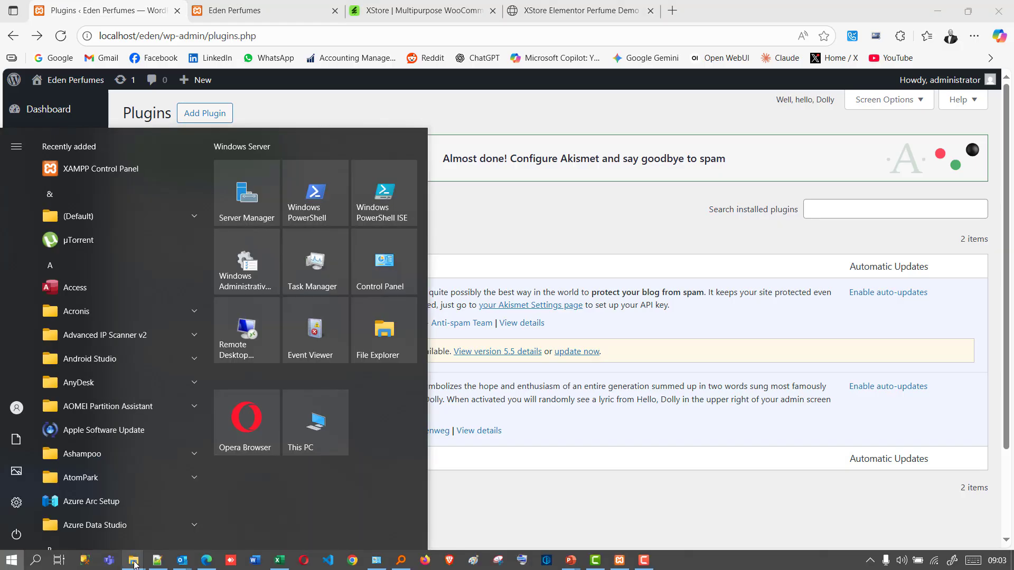
mouse_move(134, 562)
click(164, 542)
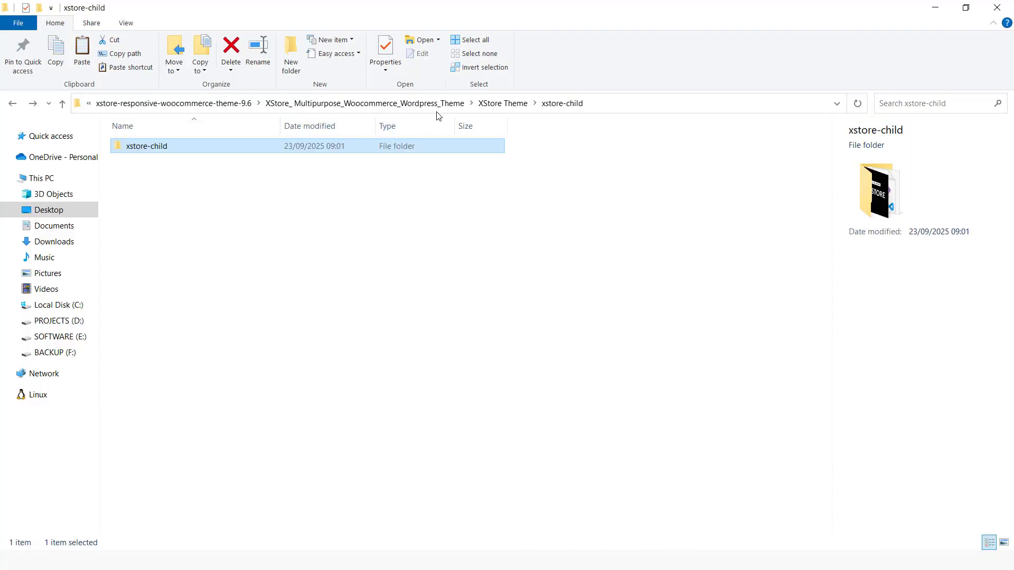
click(491, 103)
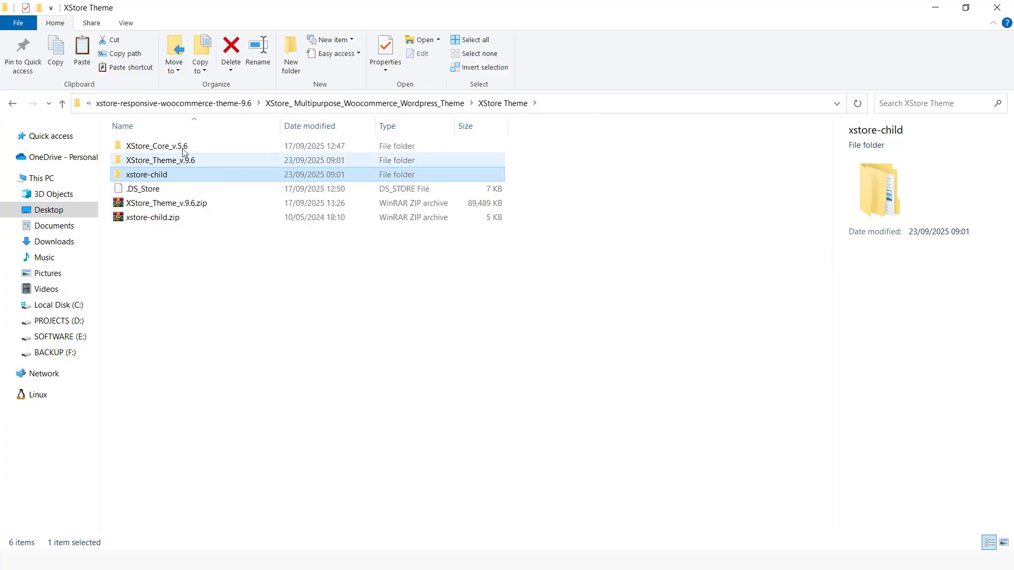
double_click(158, 150)
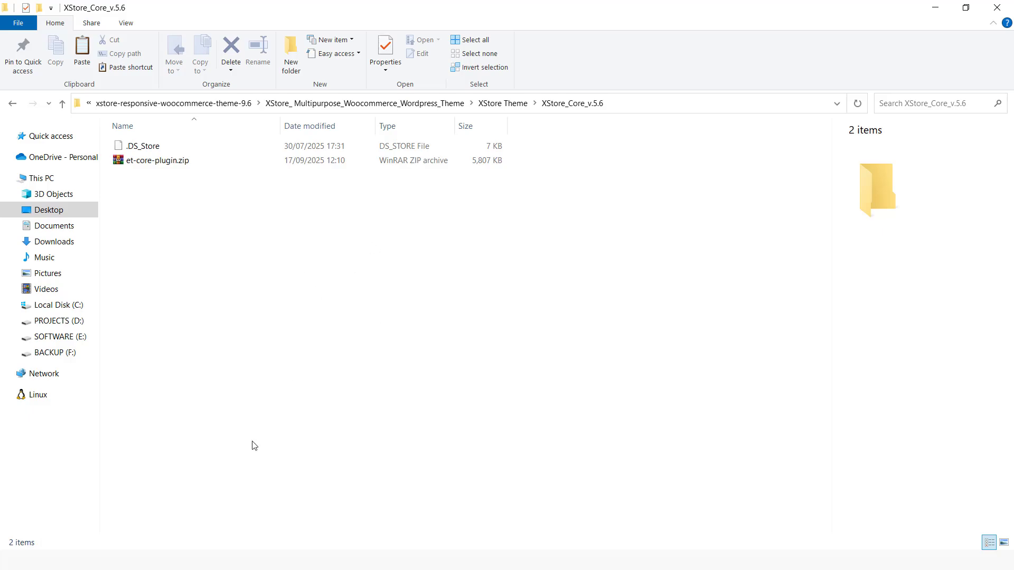
Switch back to Microsoft Edge and open the Add Plugins page of the Eden site.
key(super)
click(206, 560)
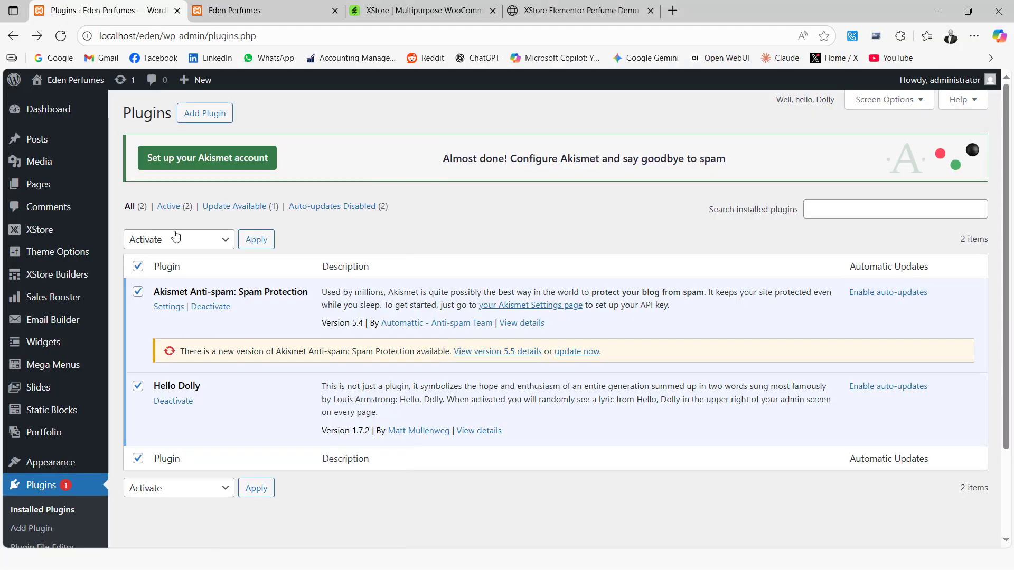
click(221, 114)
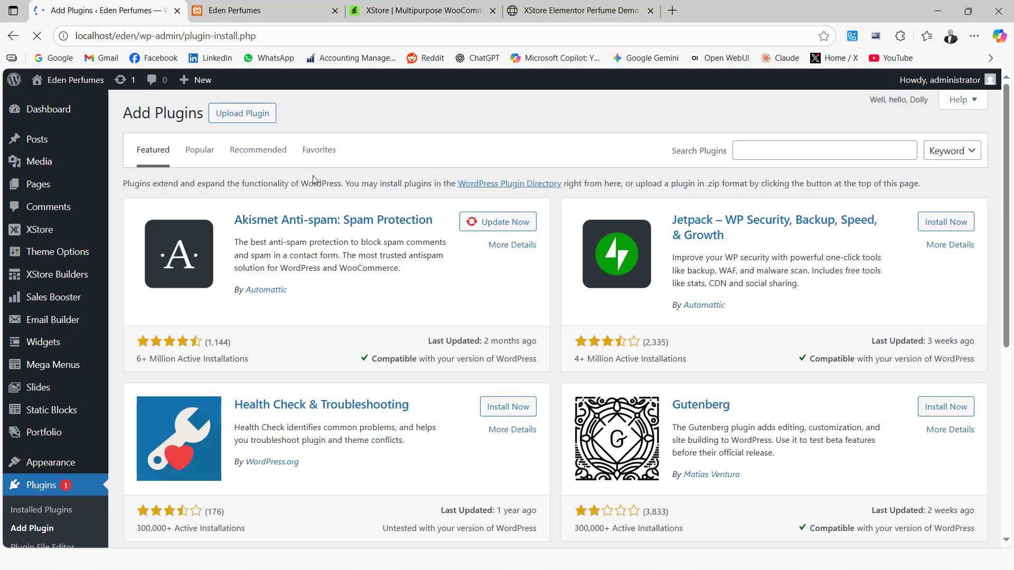
Upload et-core-plugin.zip from the XStore_Core_v.5.6 folder, then install and activate the plugin.
click(248, 113)
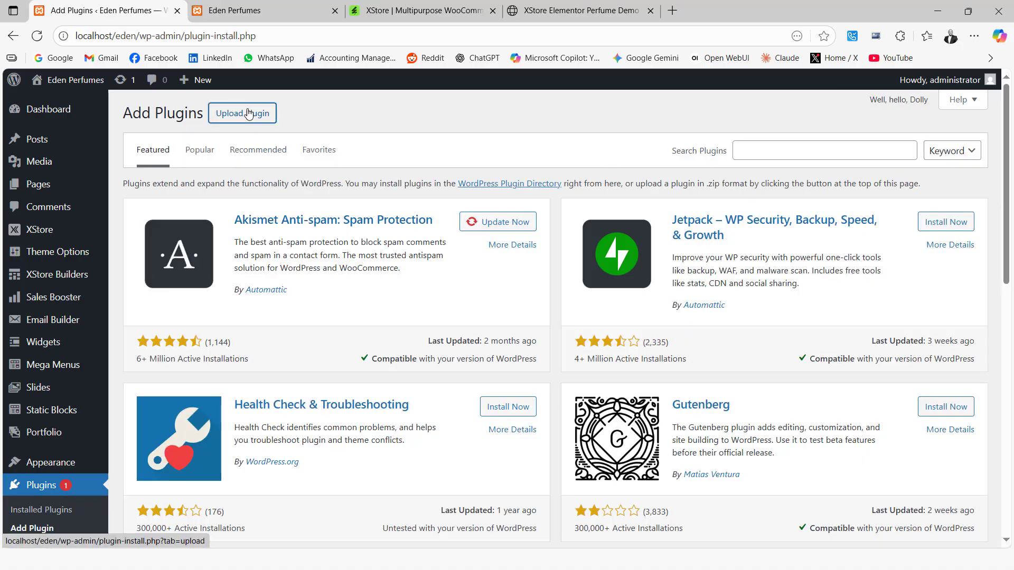
click(467, 233)
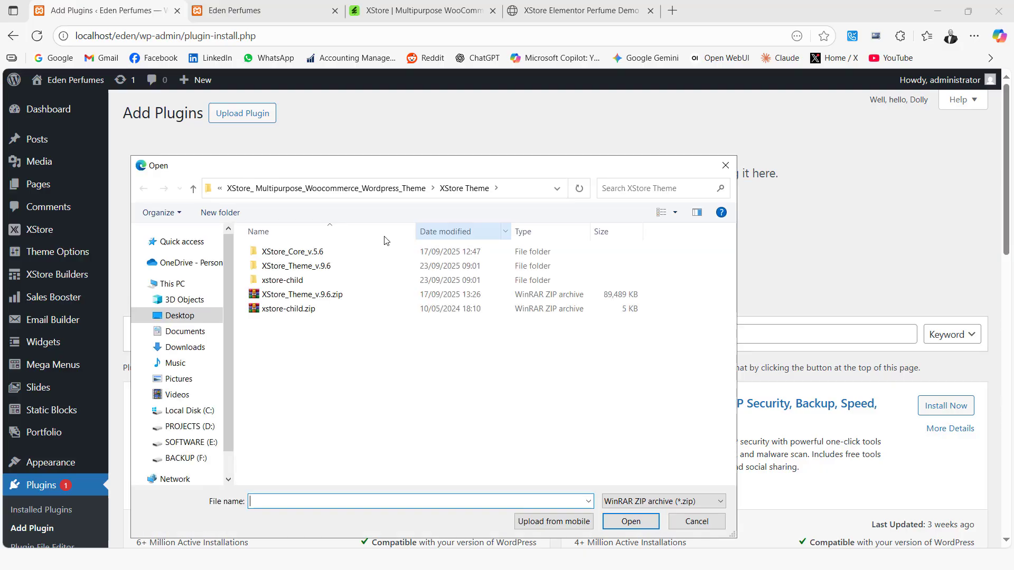
double_click(309, 254)
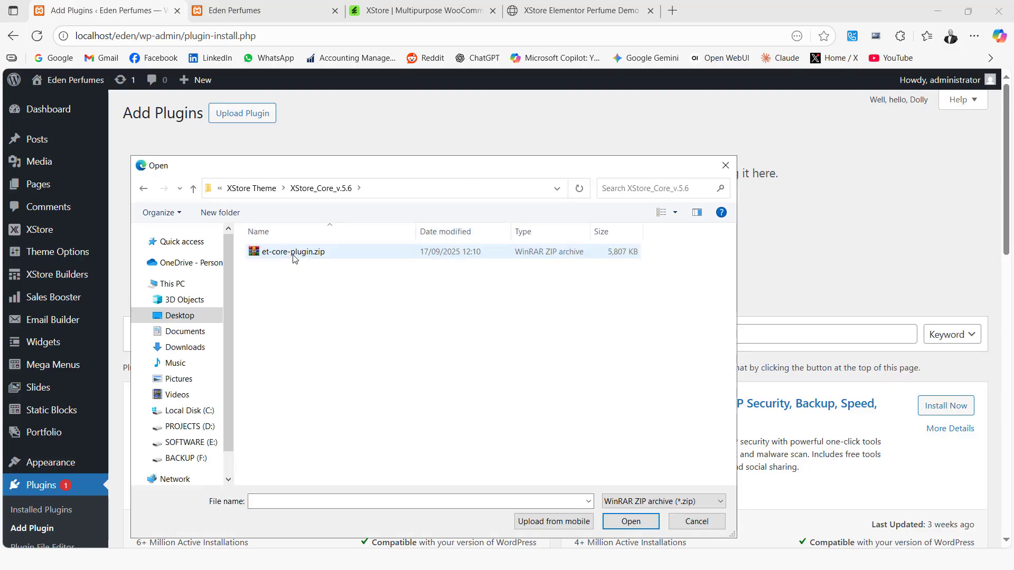
click(293, 258)
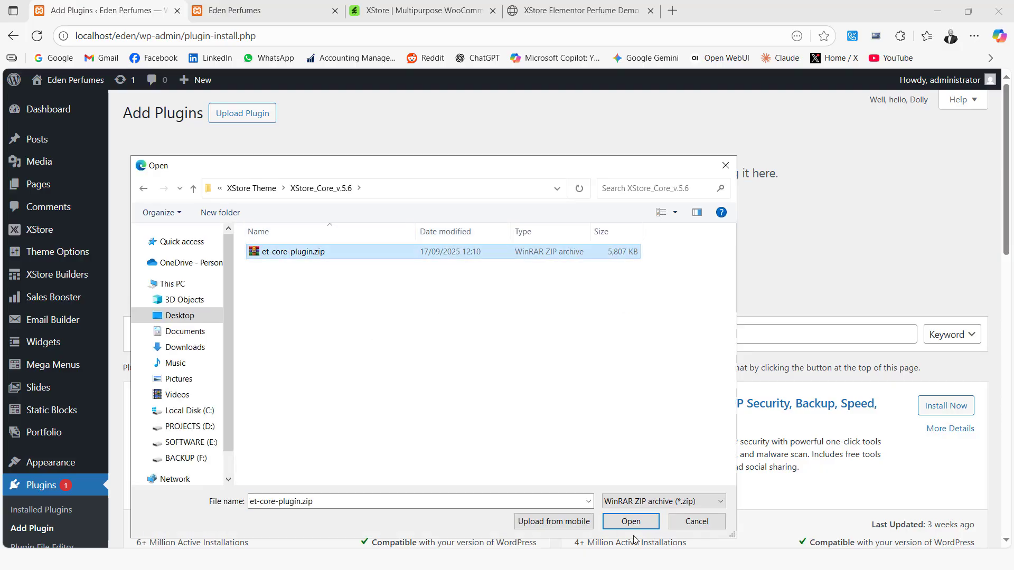
click(631, 522)
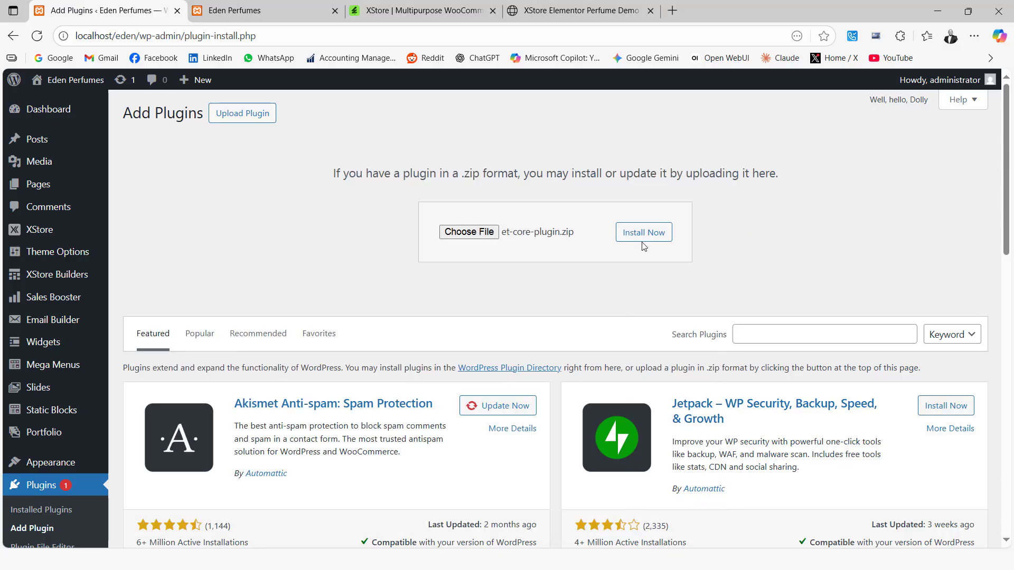
click(645, 236)
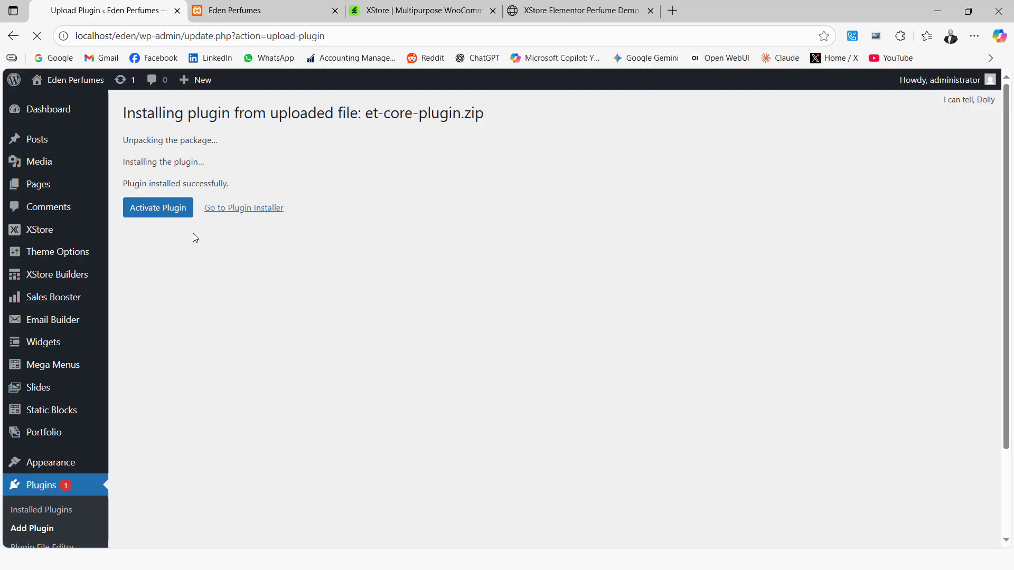
click(164, 212)
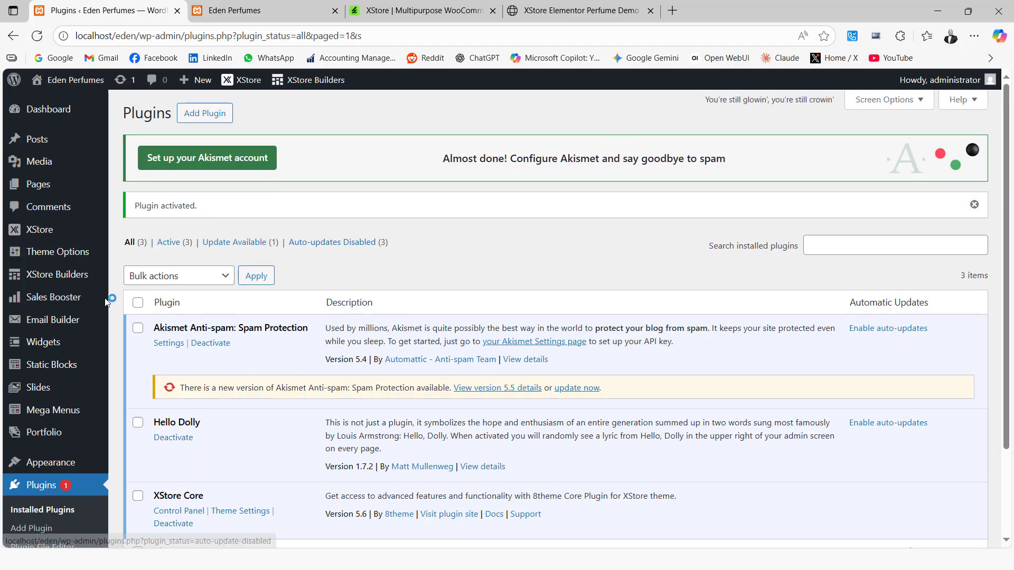
Open the installed themes and activate the xstore-child theme.
scroll(34, 370, down, 2)
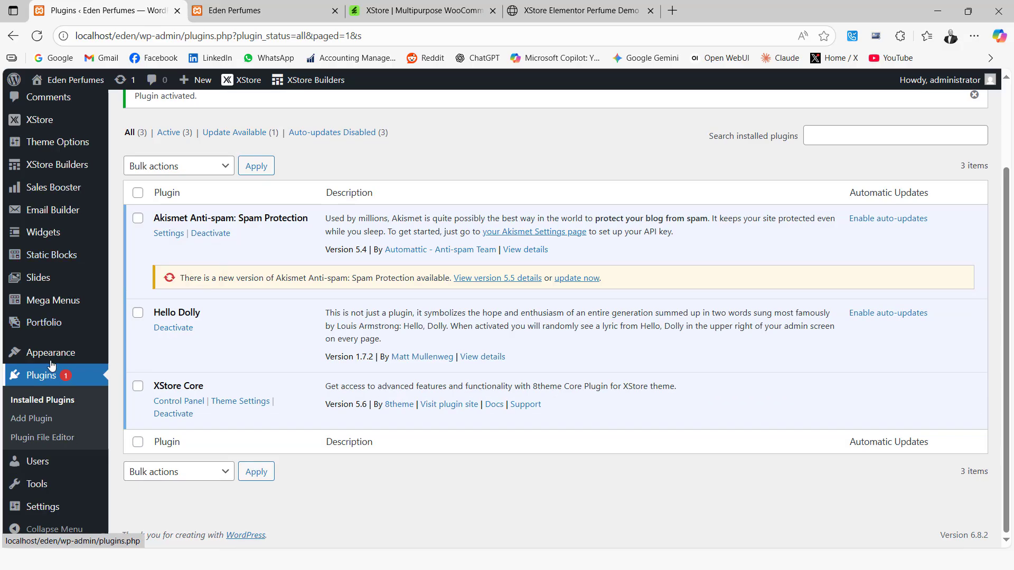
mouse_move(51, 352)
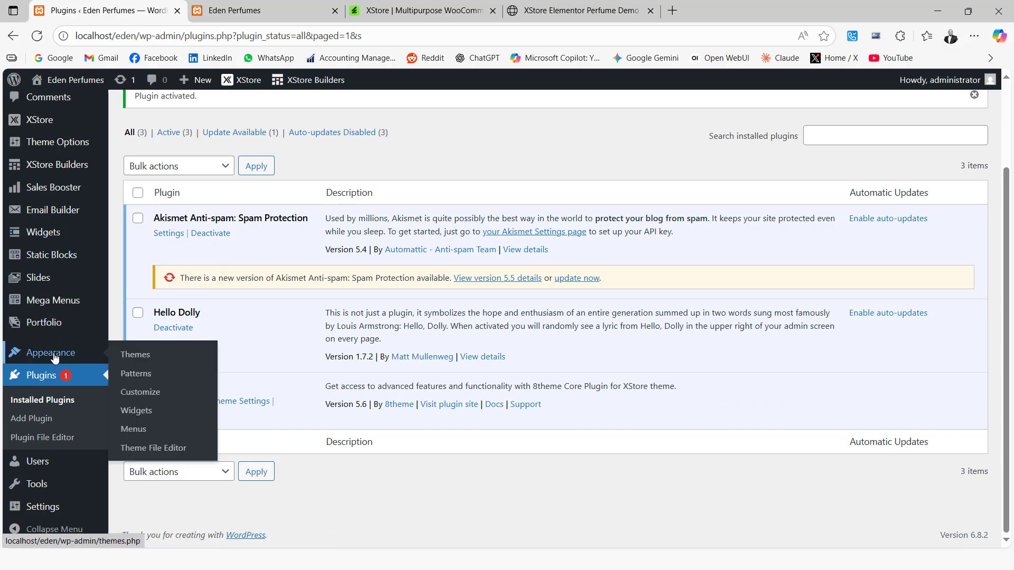
click(153, 360)
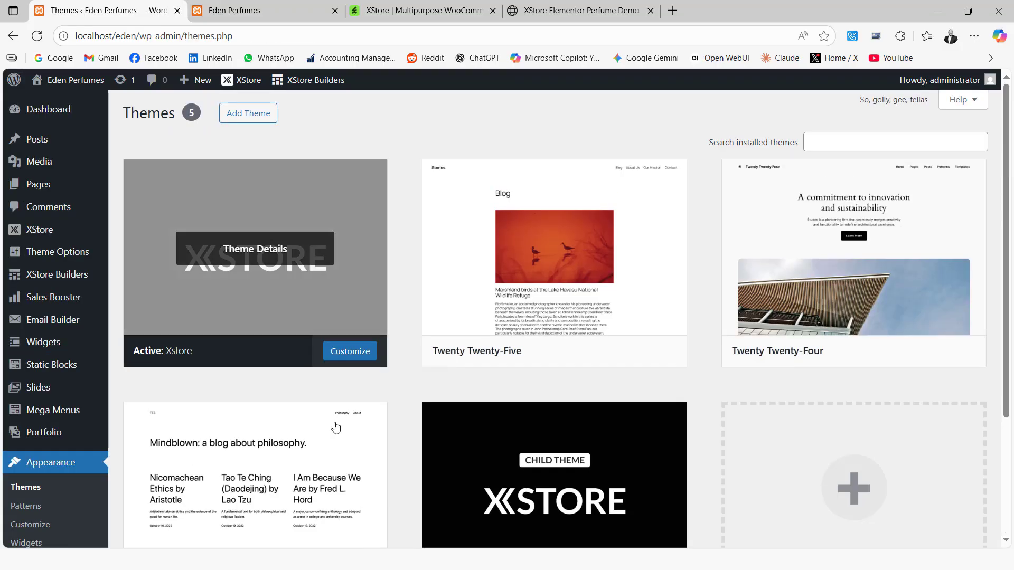
scroll(421, 359, down, 3)
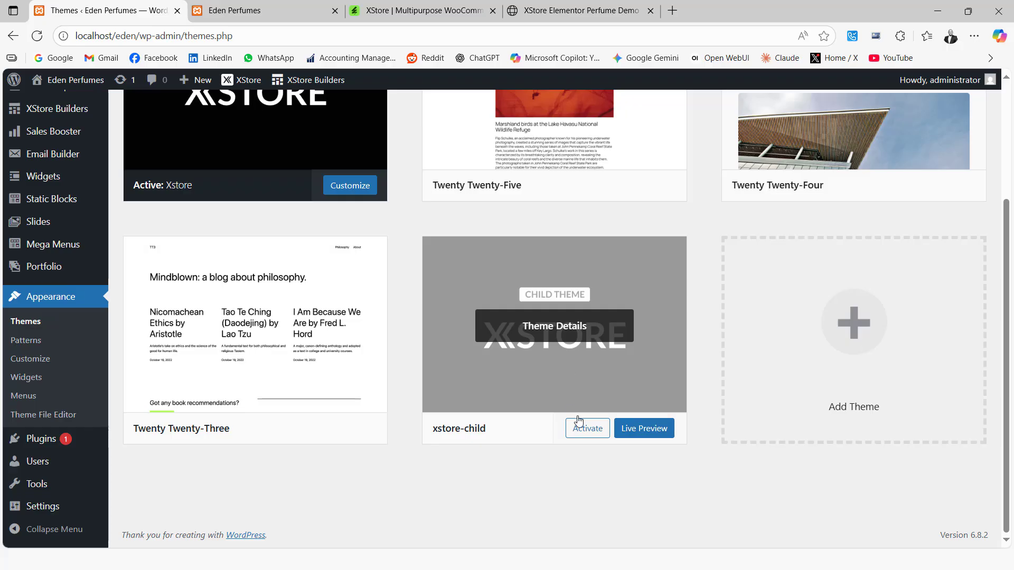
click(589, 428)
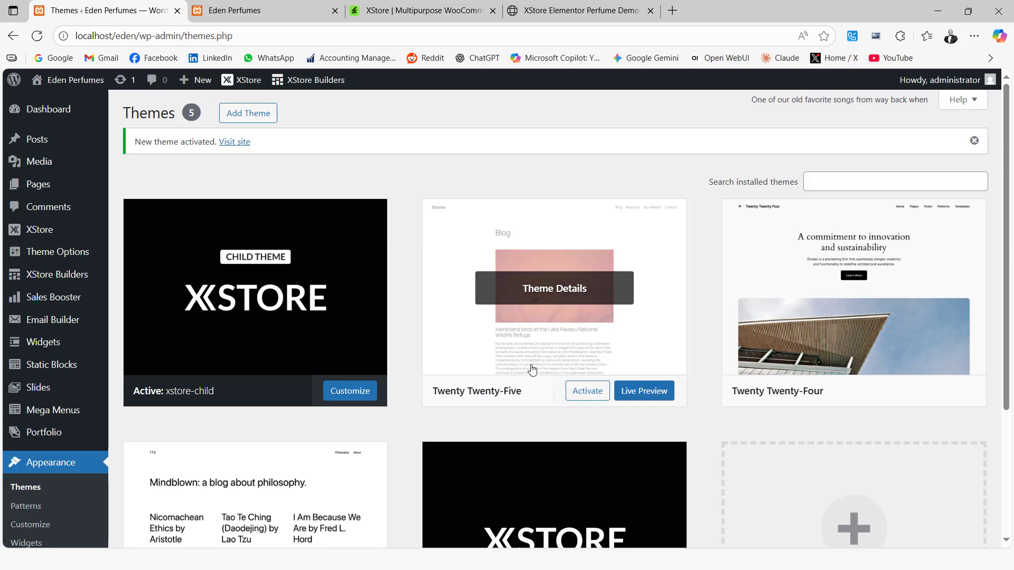
Reactivate the Xstore parent theme from the installed themes.
scroll(531, 369, down, 2)
scroll(530, 370, down, 3)
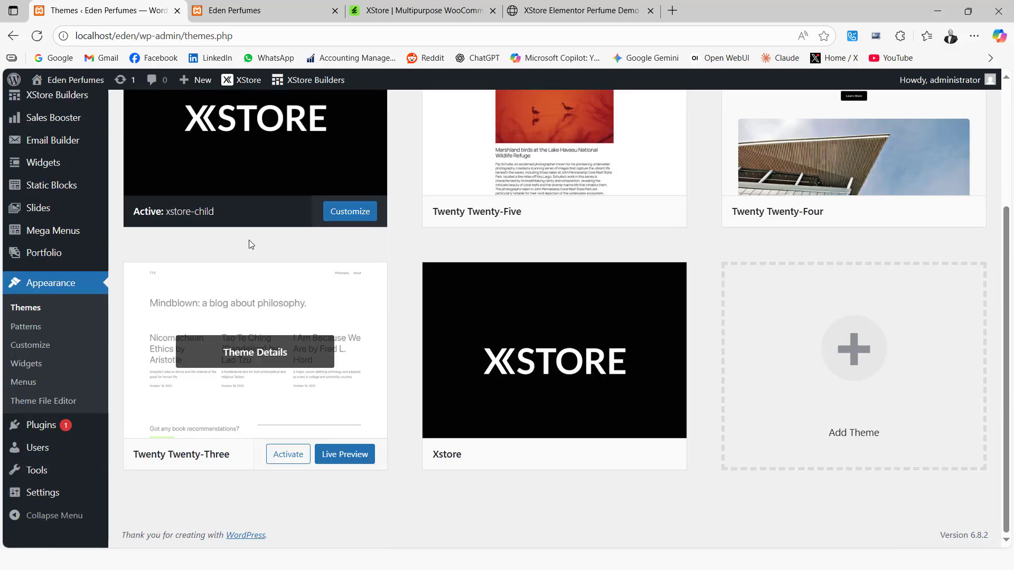
scroll(248, 244, up, 2)
scroll(466, 323, down, 2)
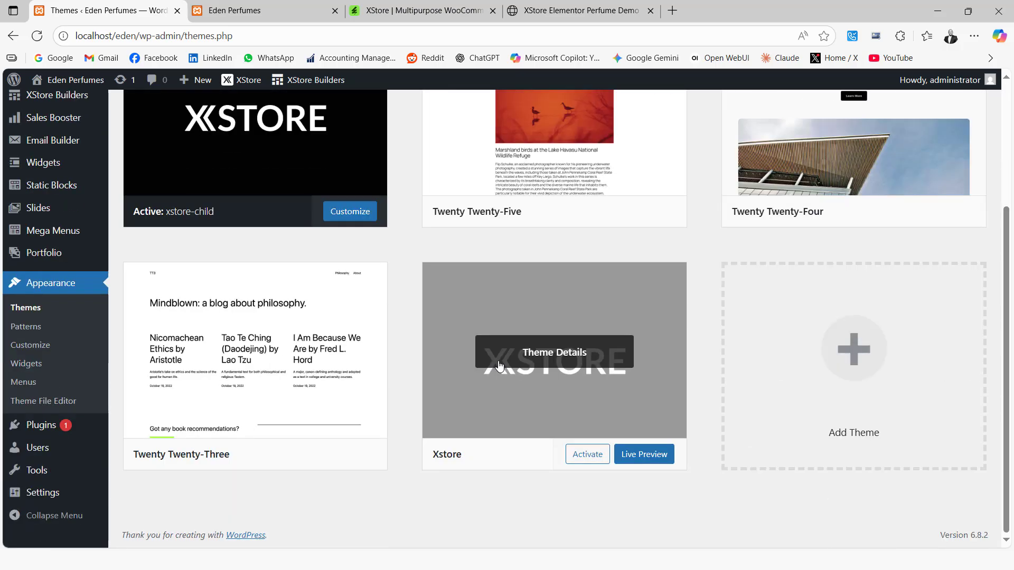
click(583, 457)
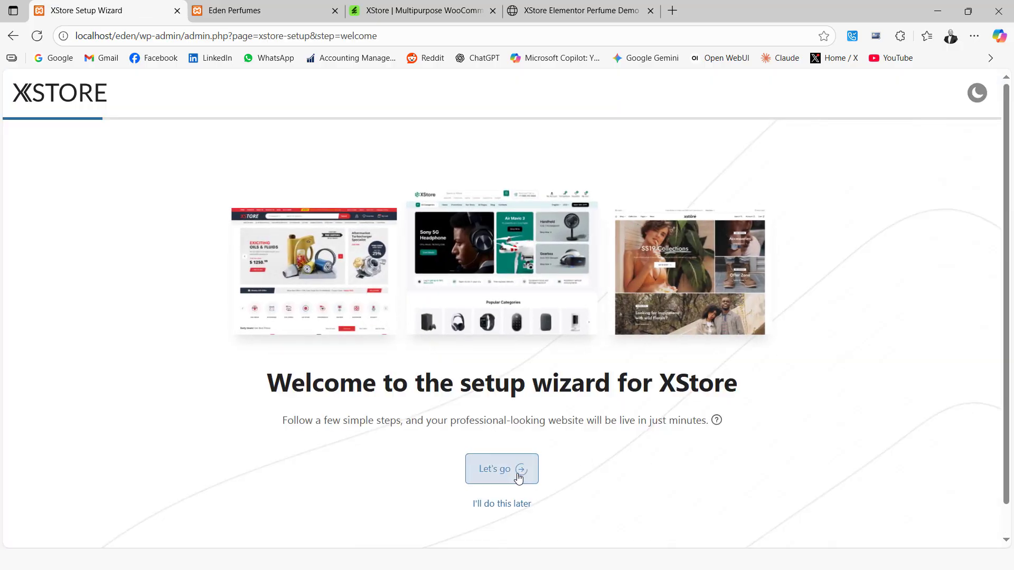
Start the XStore setup wizard, set the site language to English and continue.
click(500, 472)
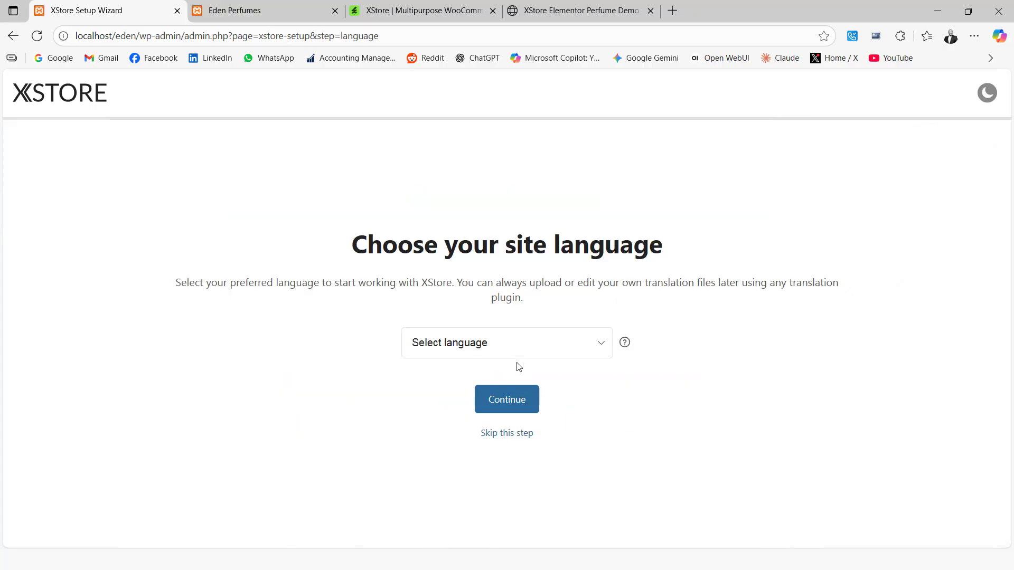
click(497, 347)
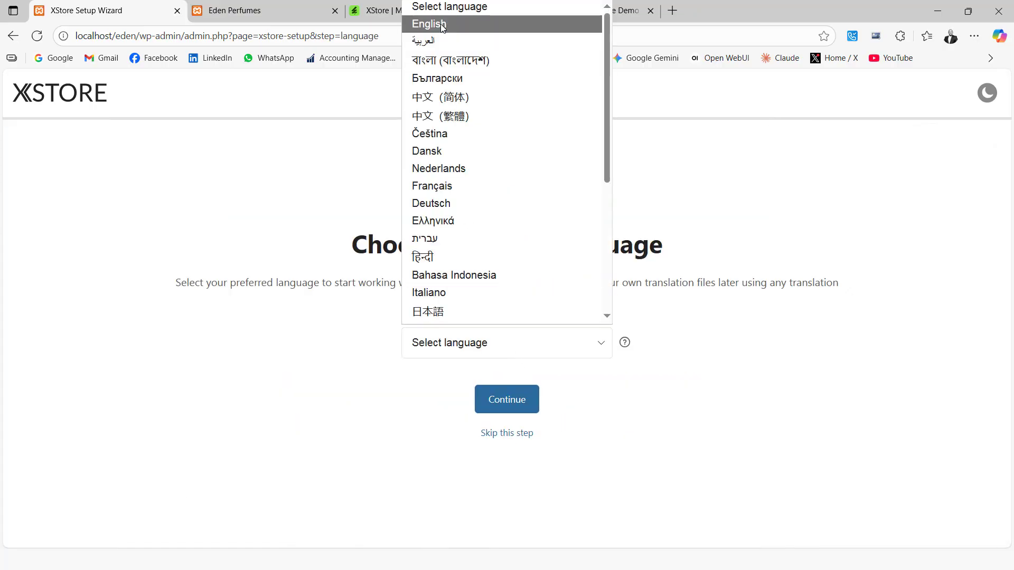
click(459, 25)
click(499, 404)
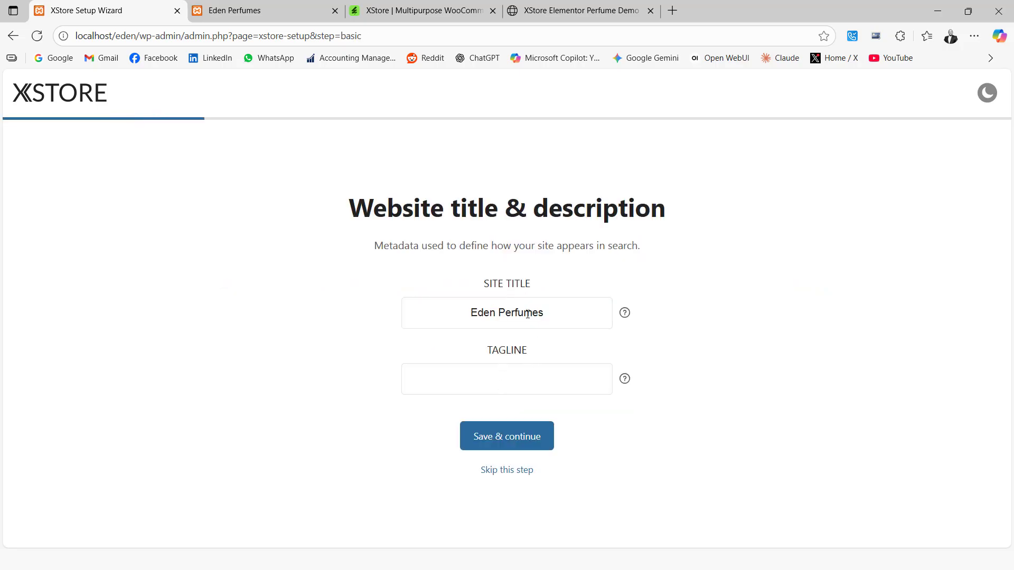
Set the site tagline to "A Touch of Paradise in Every Scent..." and save the website details.
click(516, 381)
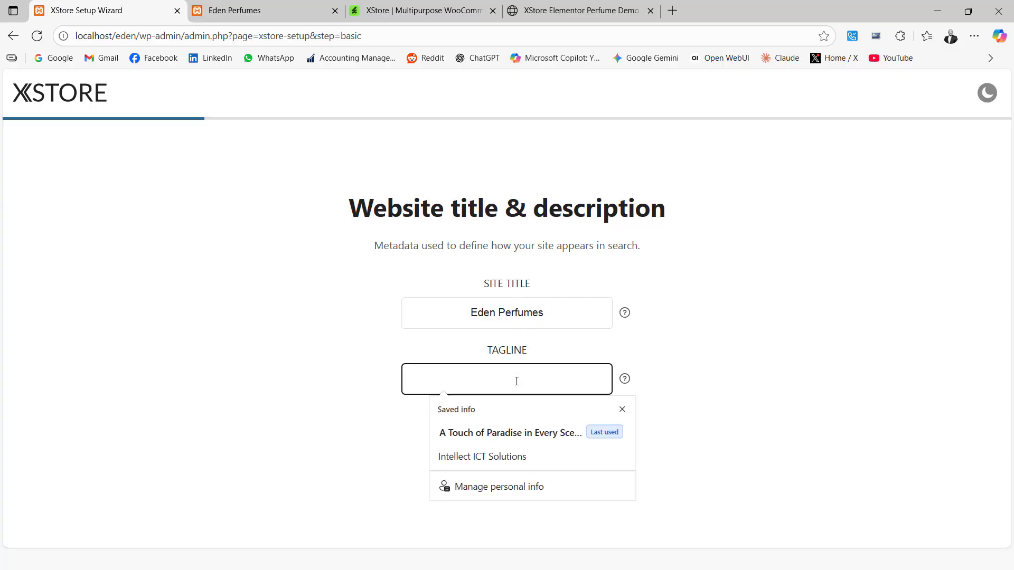
text(A)
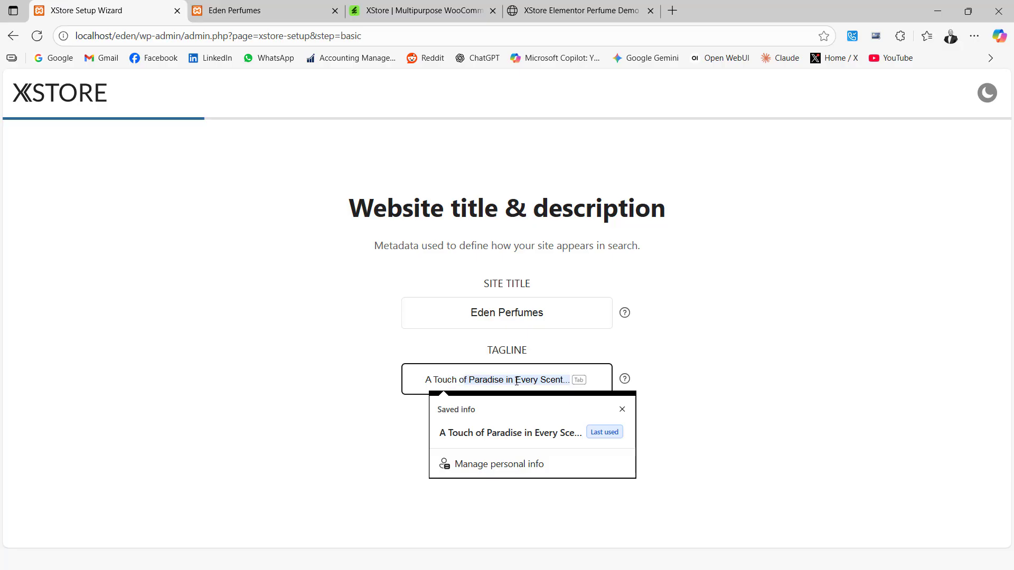
text( Touch of Paradise in)
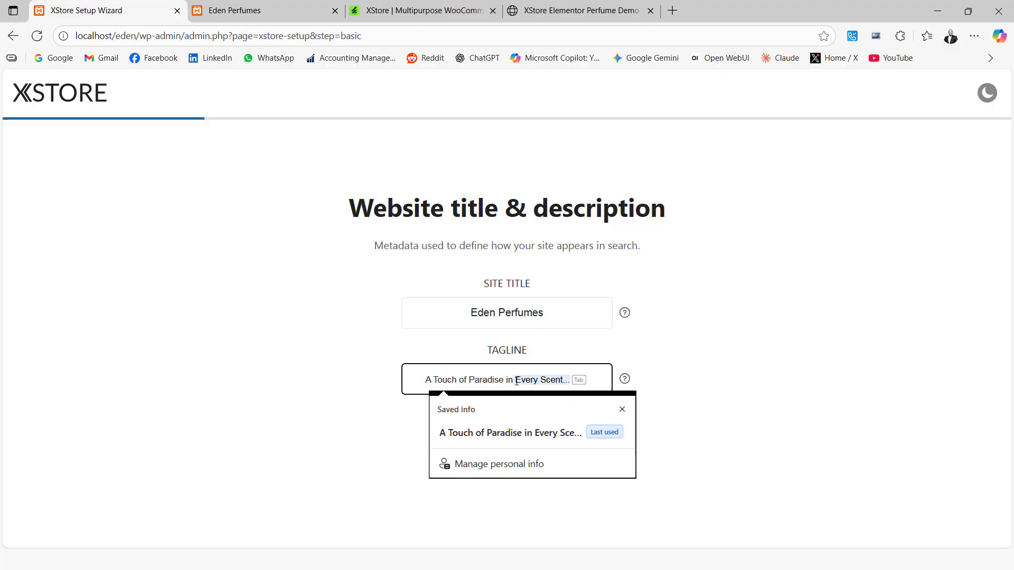
text( Every Scent...)
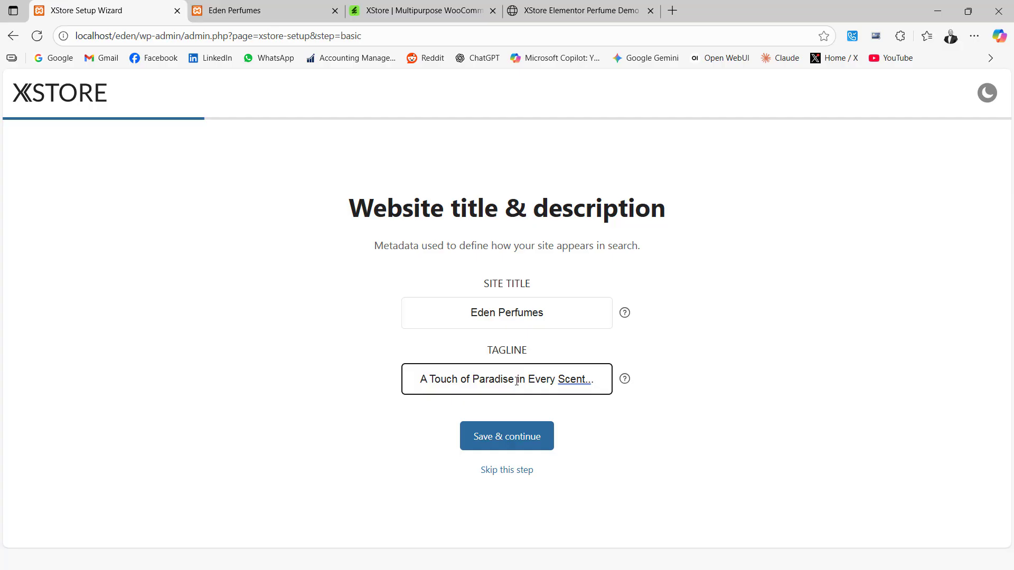
click(512, 435)
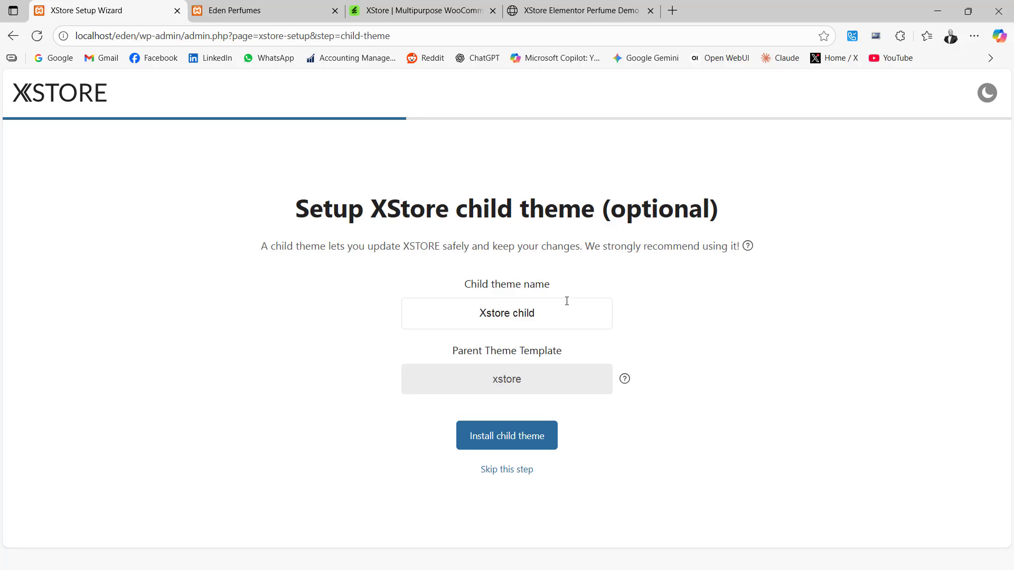
Name the child theme xstore-child, install it and continue to the prebuilt websites.
drag(564, 314, 468, 313)
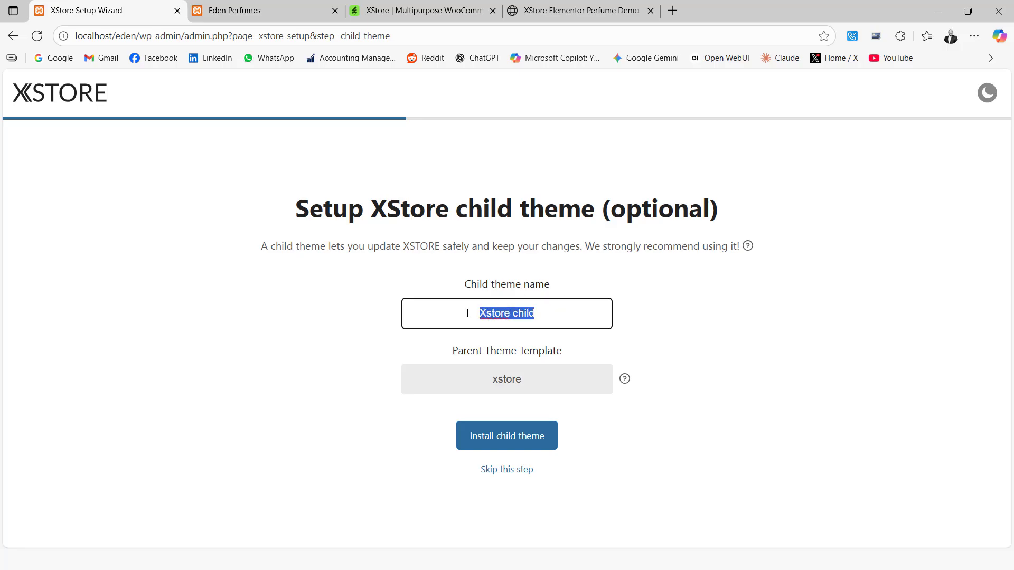
text(xst)
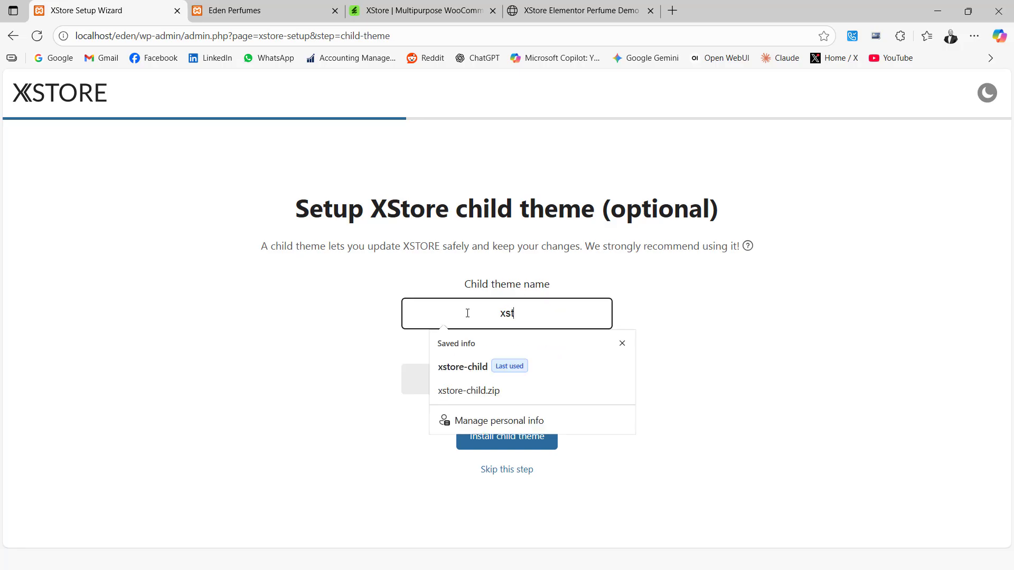
text(ore-child)
click(621, 343)
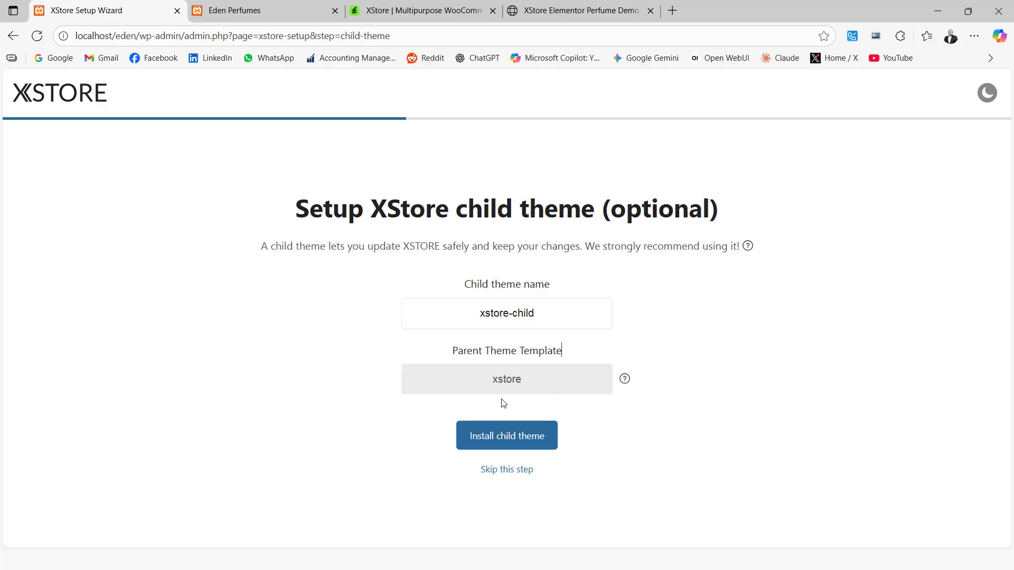
click(506, 442)
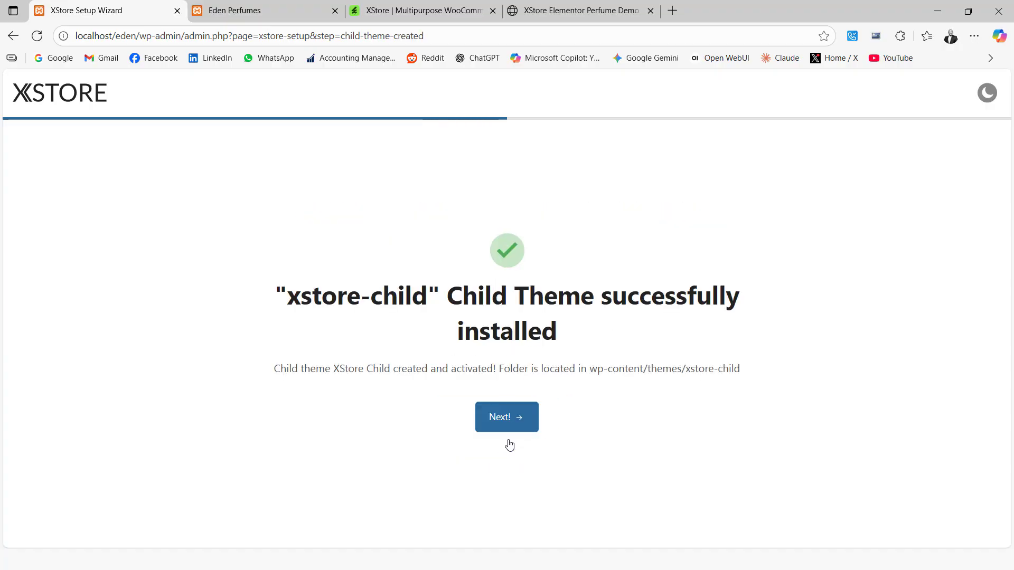
click(503, 421)
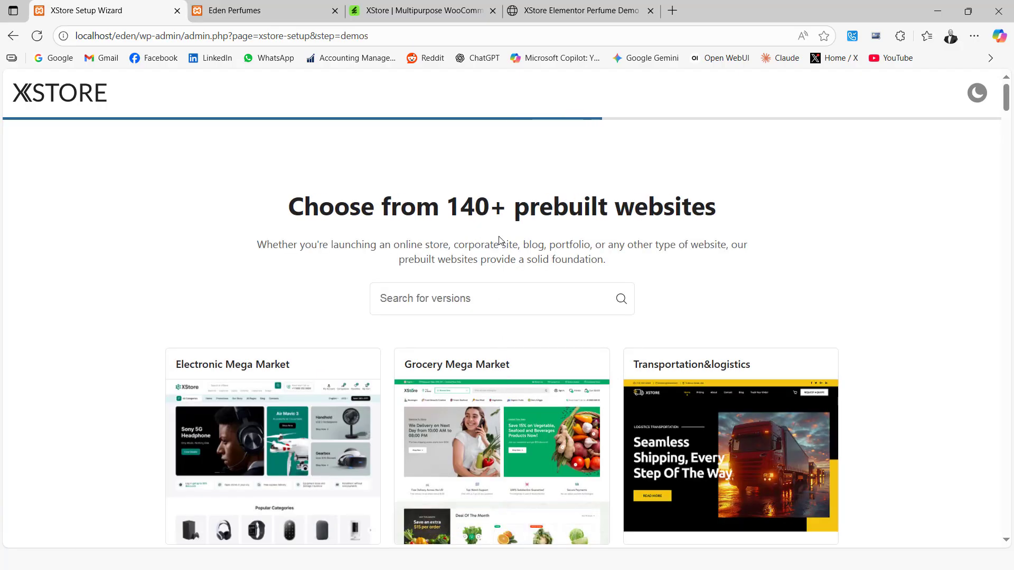
Search the prebuilt websites for "perfu" and choose the Perfume demo for import.
click(503, 303)
text(perfu)
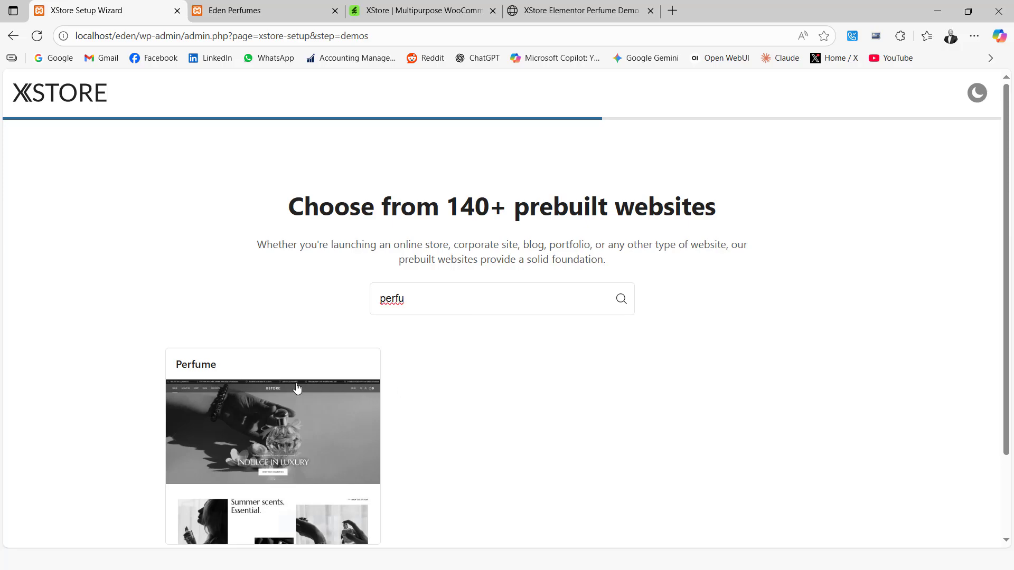
scroll(296, 390, down, 2)
mouse_move(291, 346)
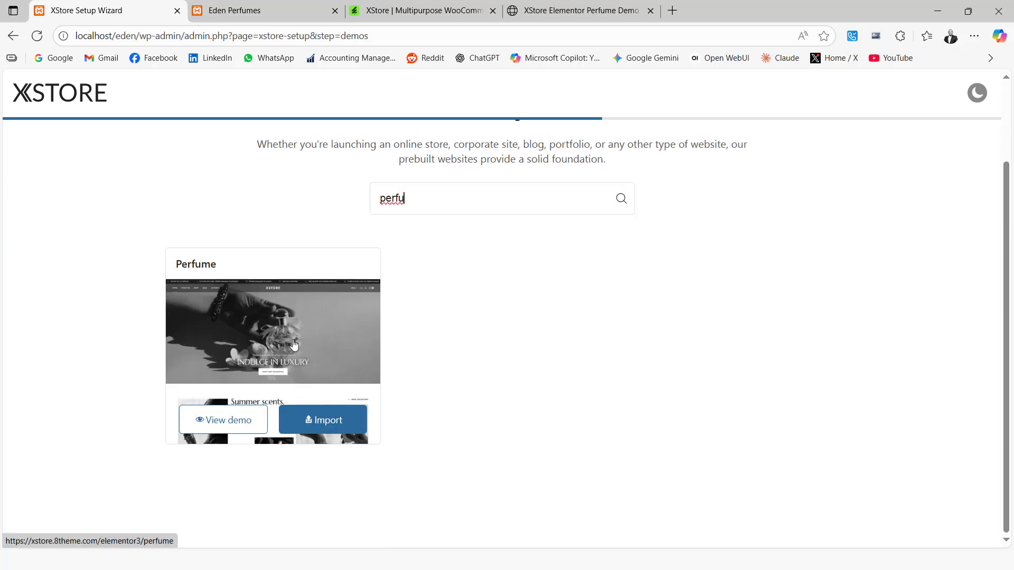
click(329, 425)
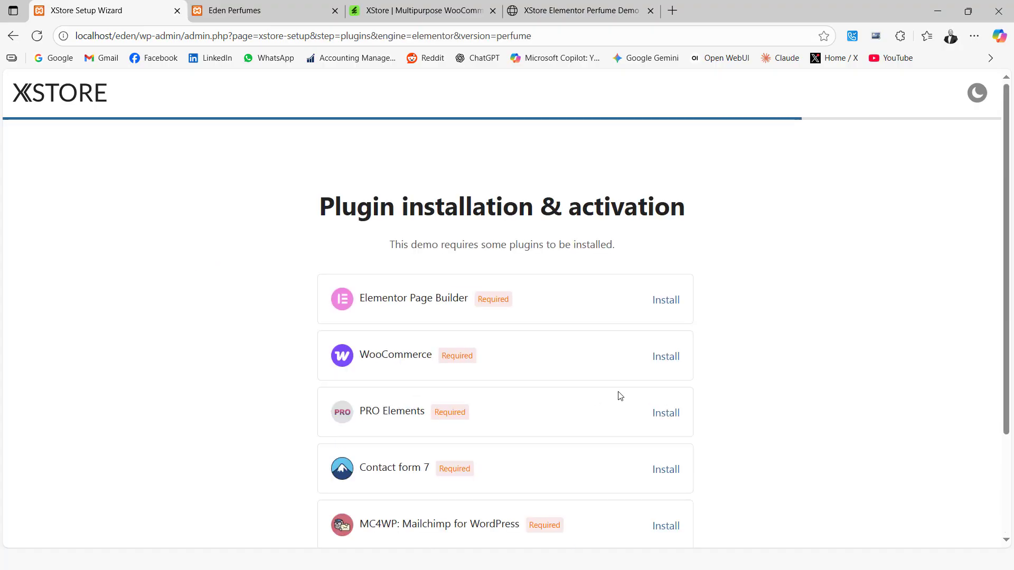
Install and activate all plugins required by the Perfume demo.
scroll(543, 341, down, 1)
scroll(543, 341, down, 1)
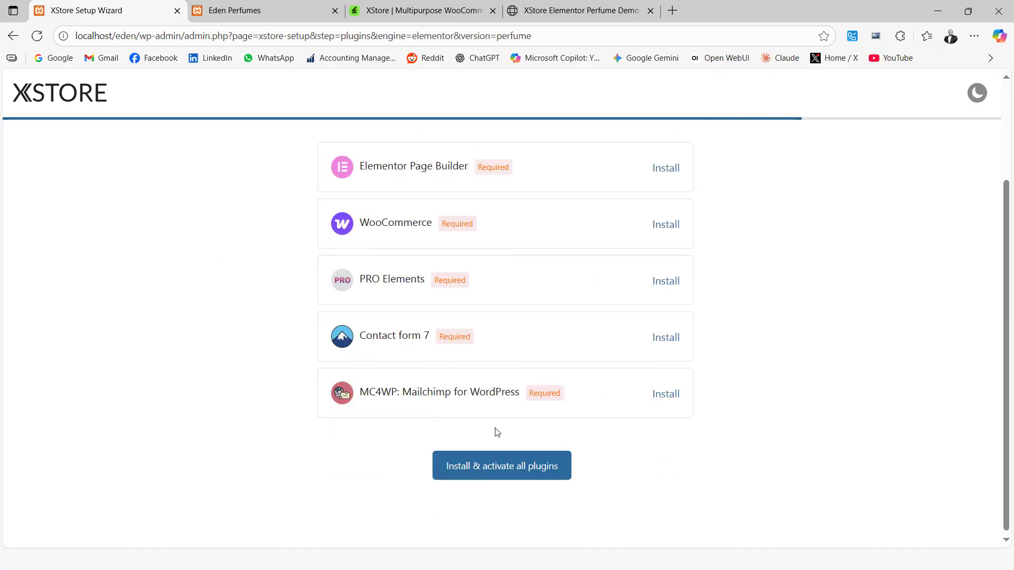
click(485, 466)
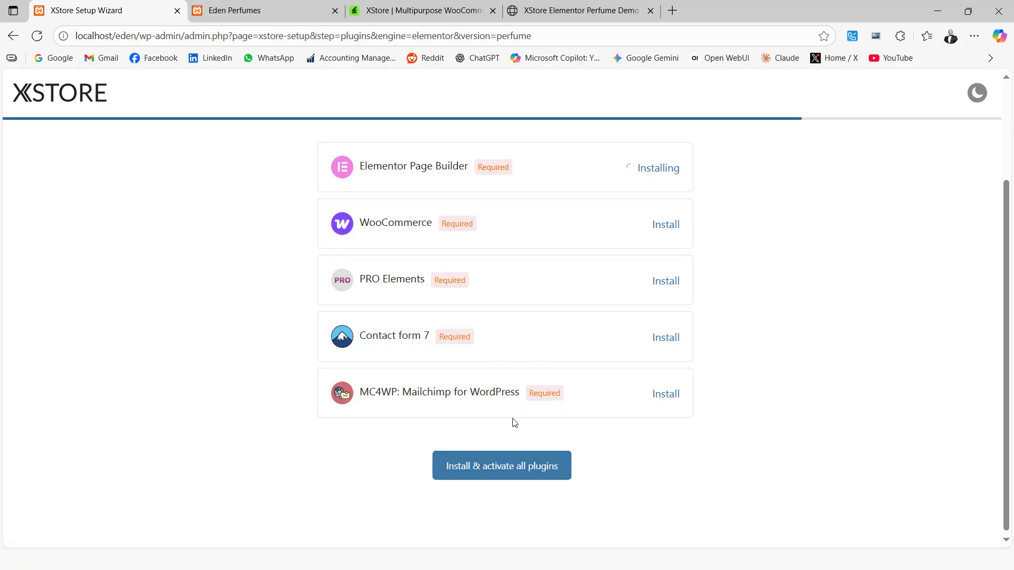
Switch to the PowerPoint slide show and advance to the "Installing the Plugins" slide.
key(super)
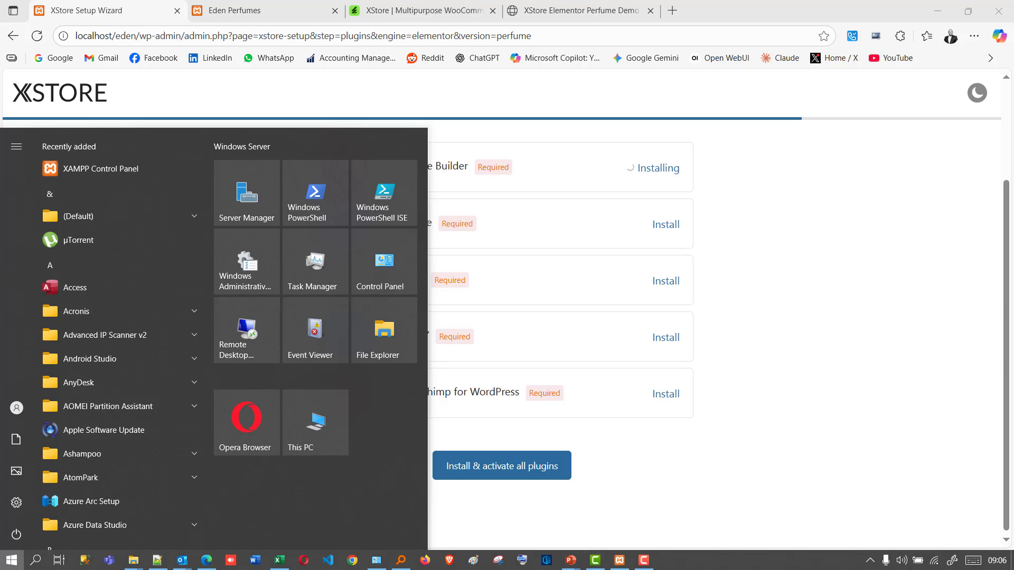
mouse_move(573, 564)
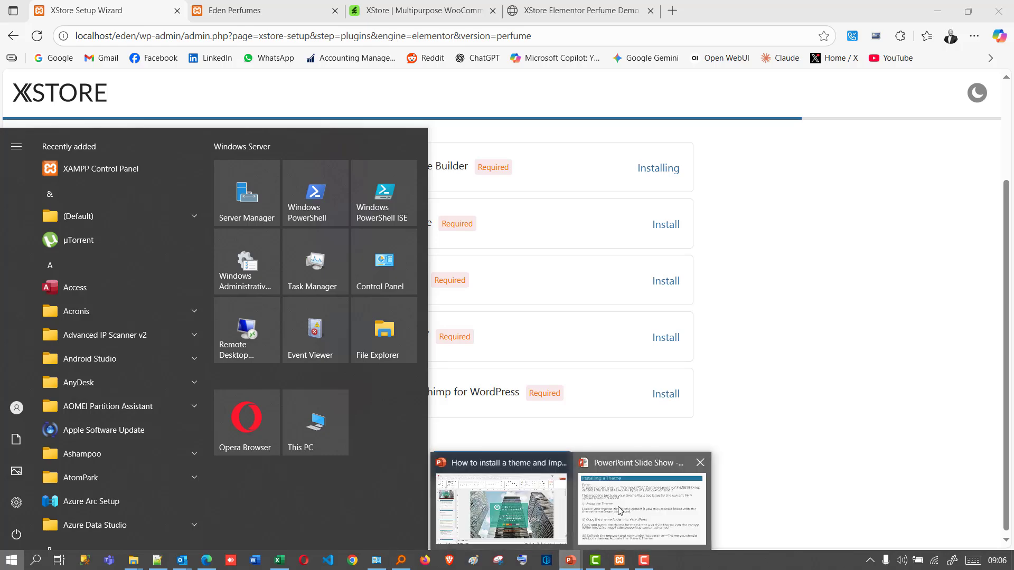
click(613, 491)
click(602, 417)
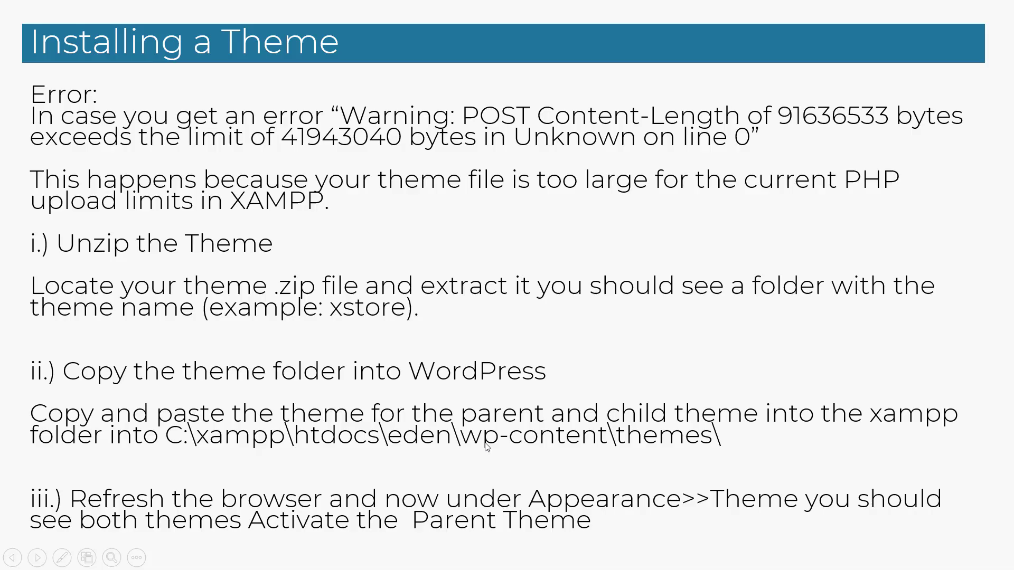
key(Right)
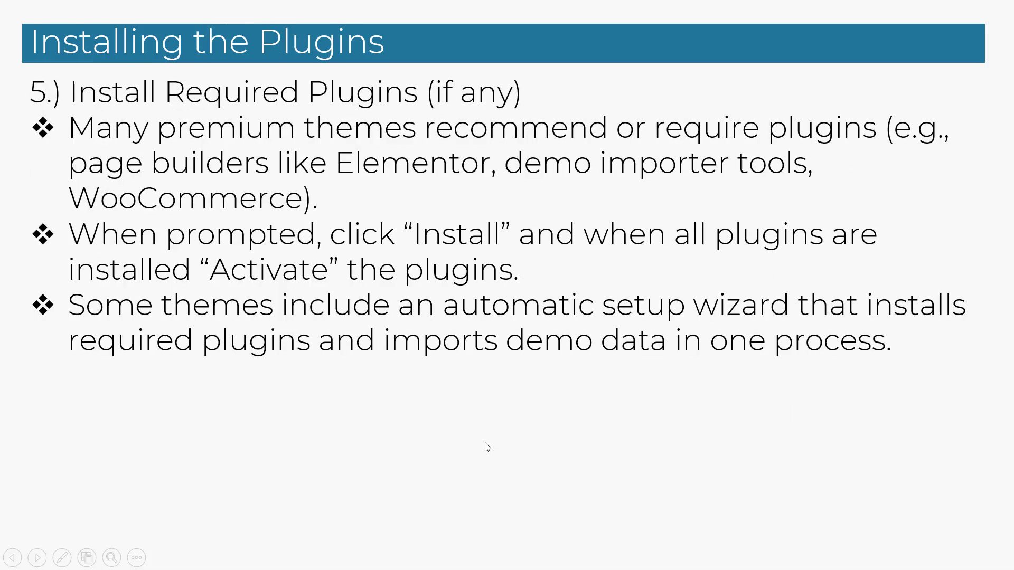
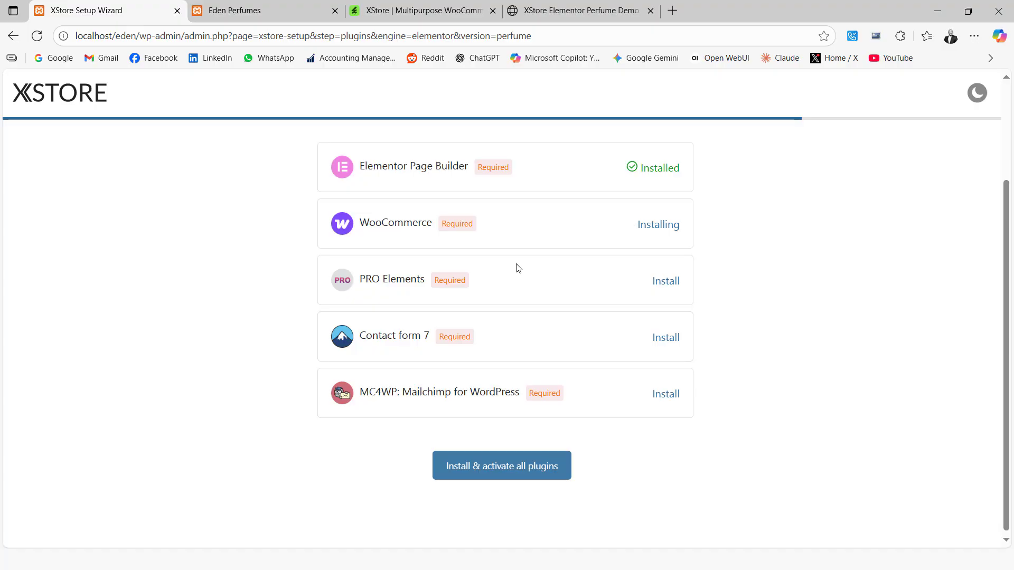
key(super)
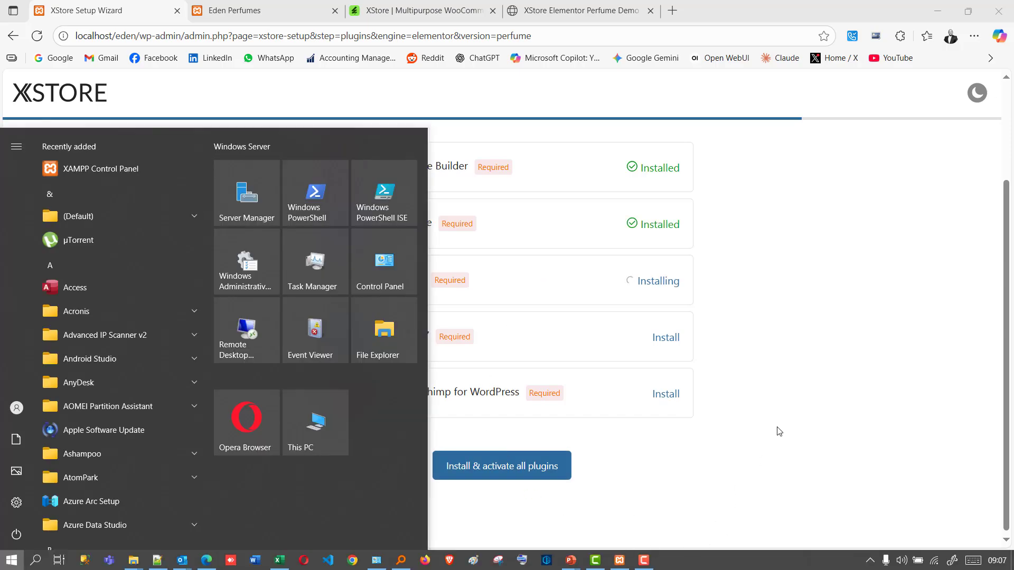
click(900, 296)
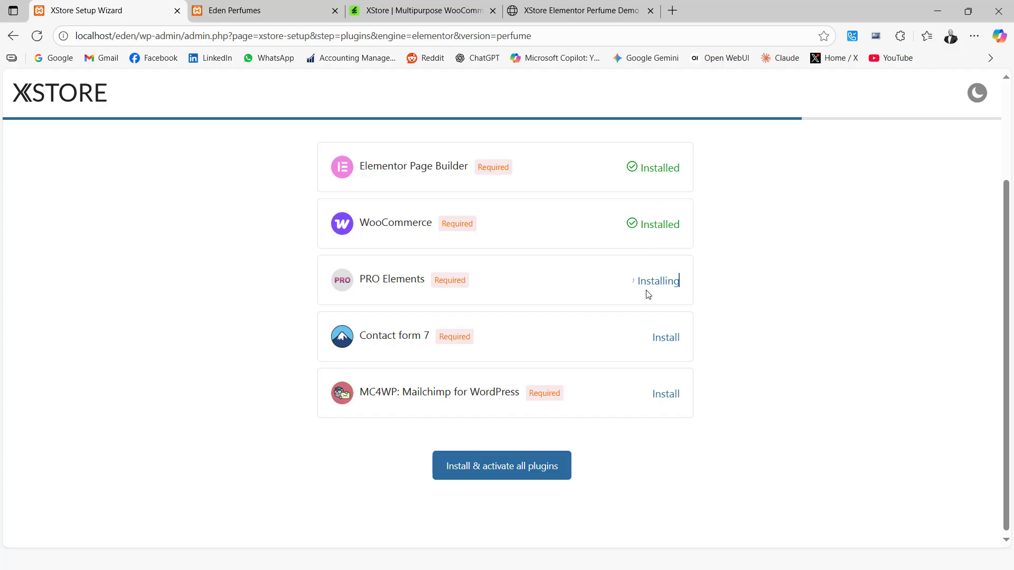
scroll(534, 275, up, 1)
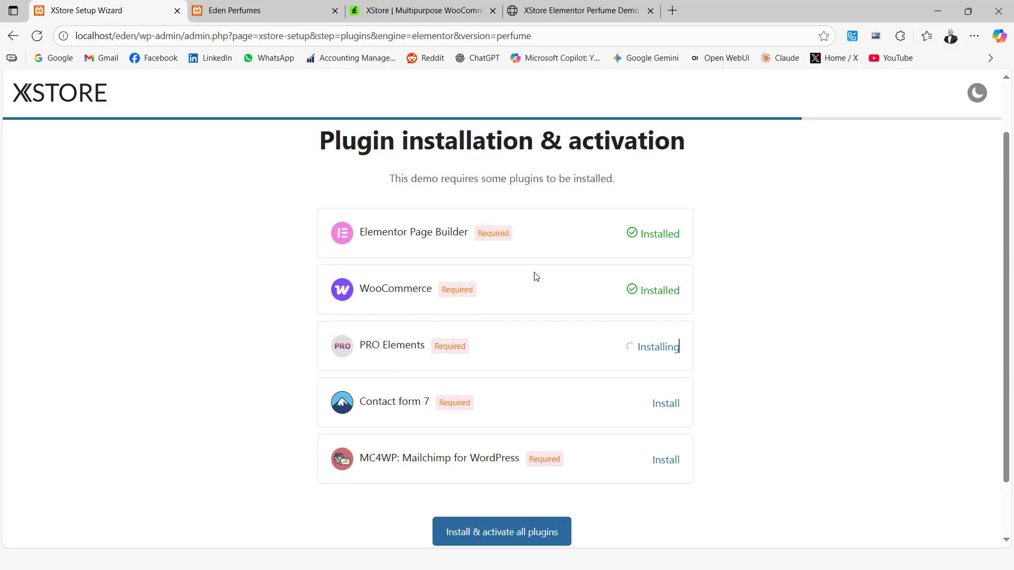
scroll(534, 276, down, 1)
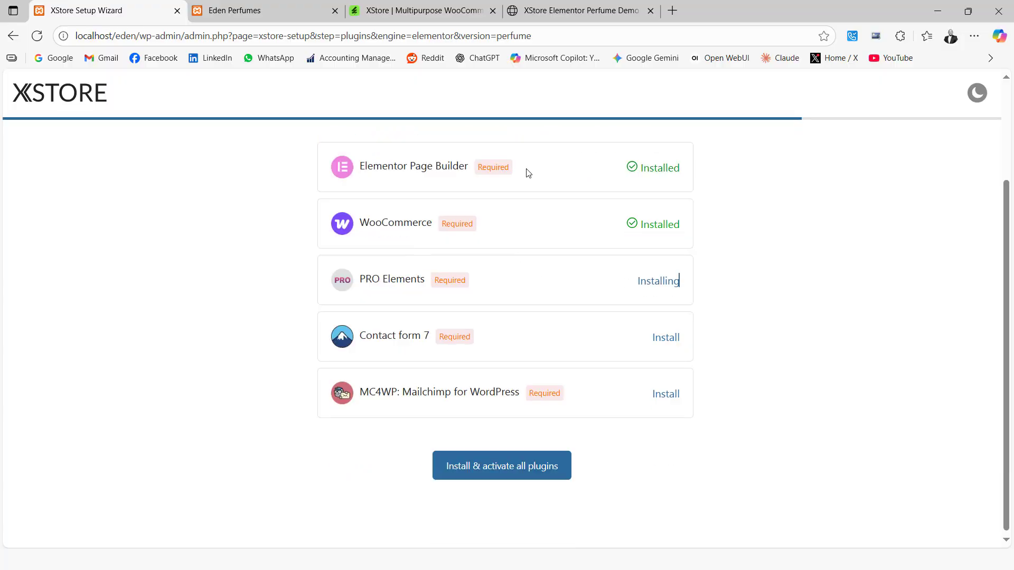
Look through the home page of the online XStore Perfume demo while the plugins install.
click(539, 6)
scroll(552, 268, up, 10)
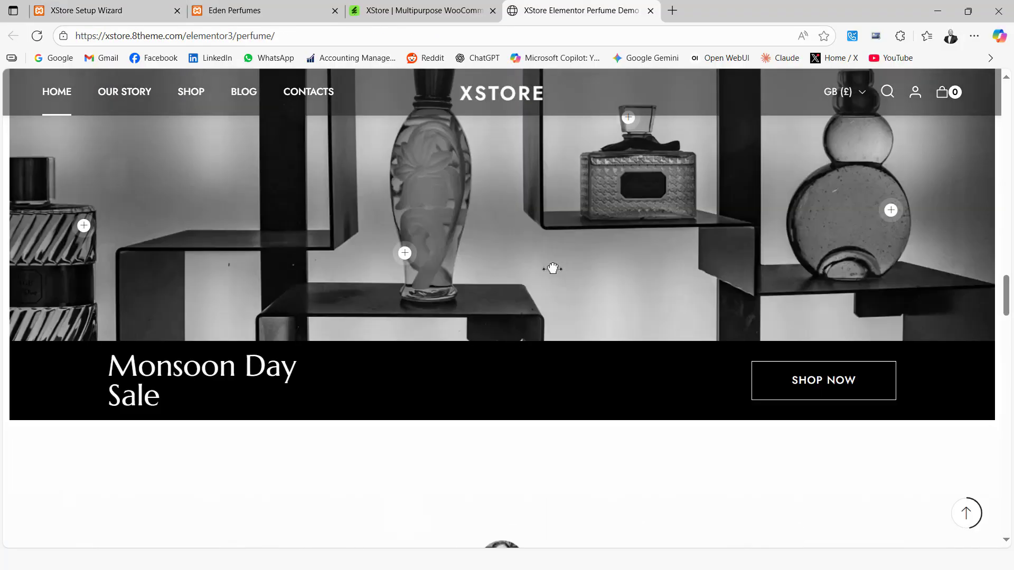
scroll(553, 269, up, 15)
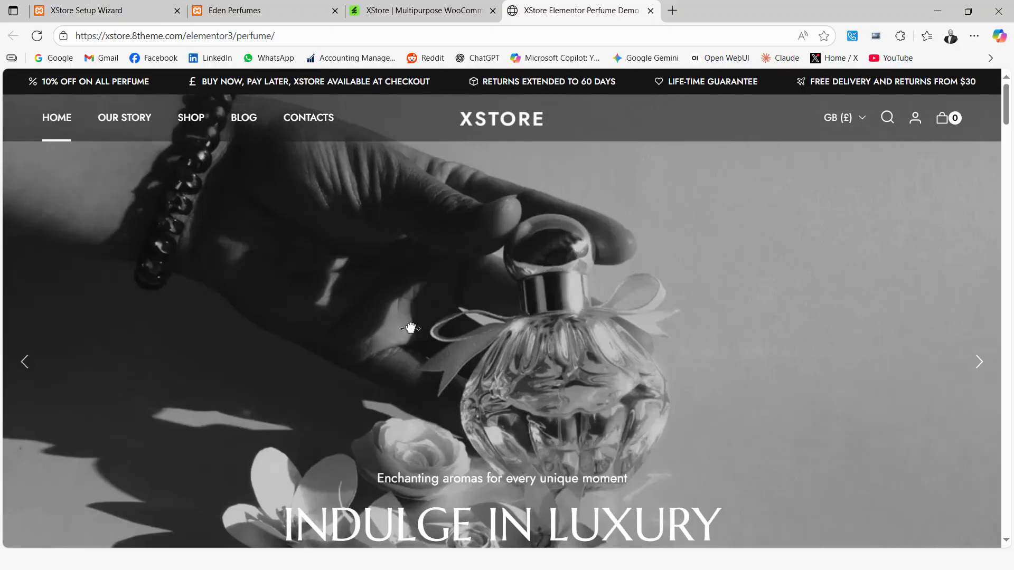
scroll(317, 242, down, 18)
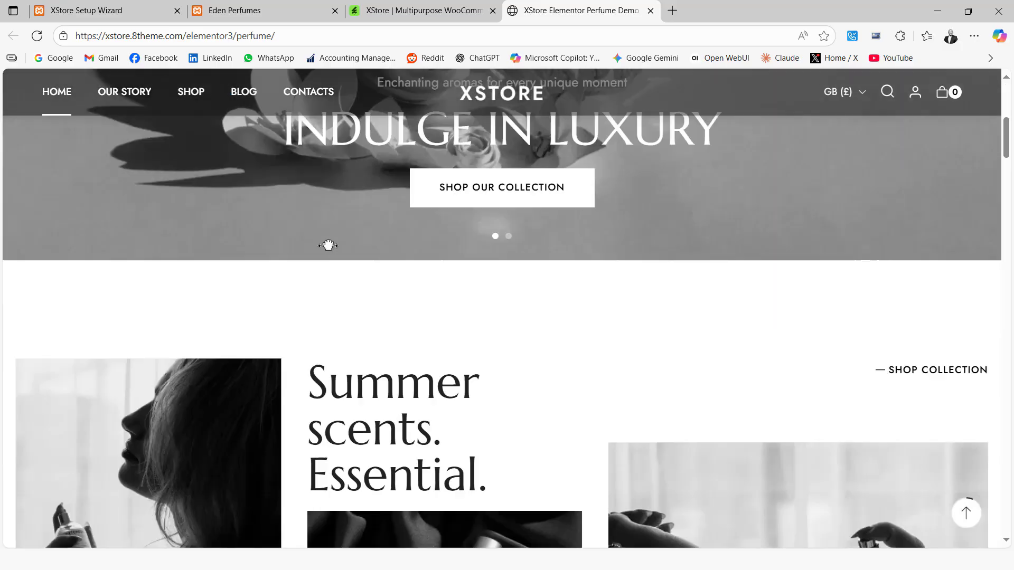
scroll(327, 246, down, 20)
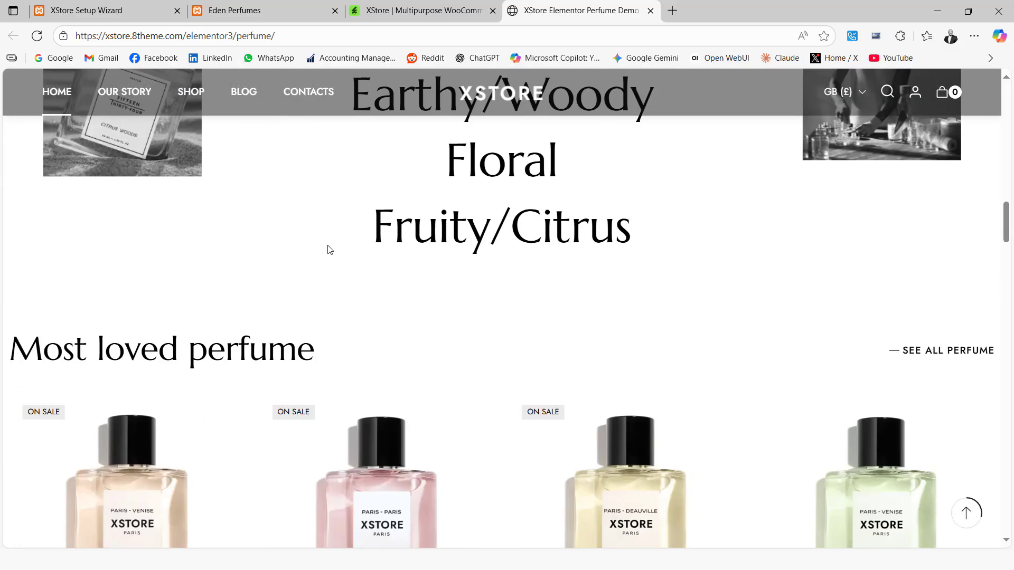
scroll(327, 243, down, 5)
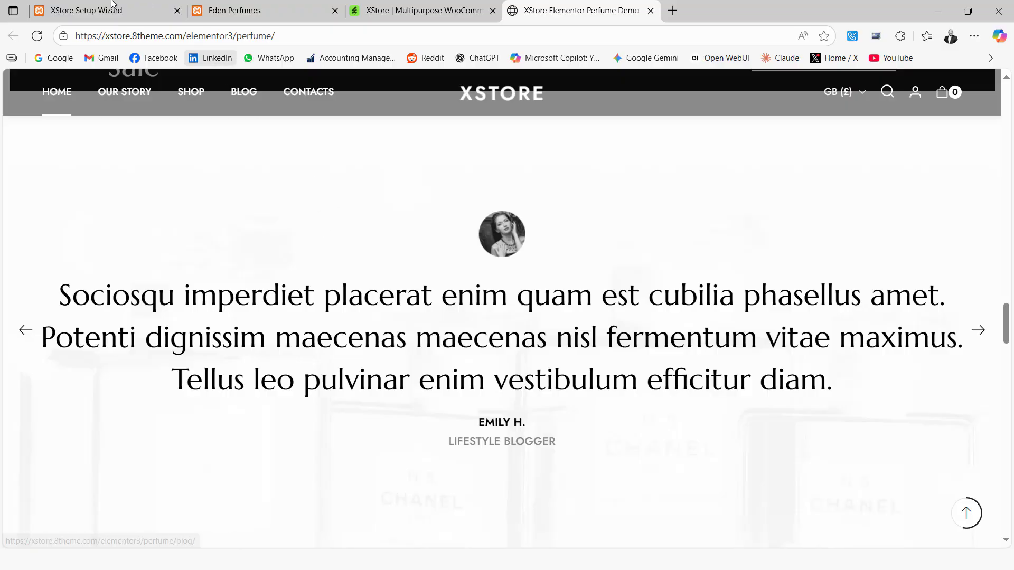
Check the plugin installation in the setup wizard, and switch to the PowerPoint slide show at the "Installing the Demo Data" slide.
click(97, 9)
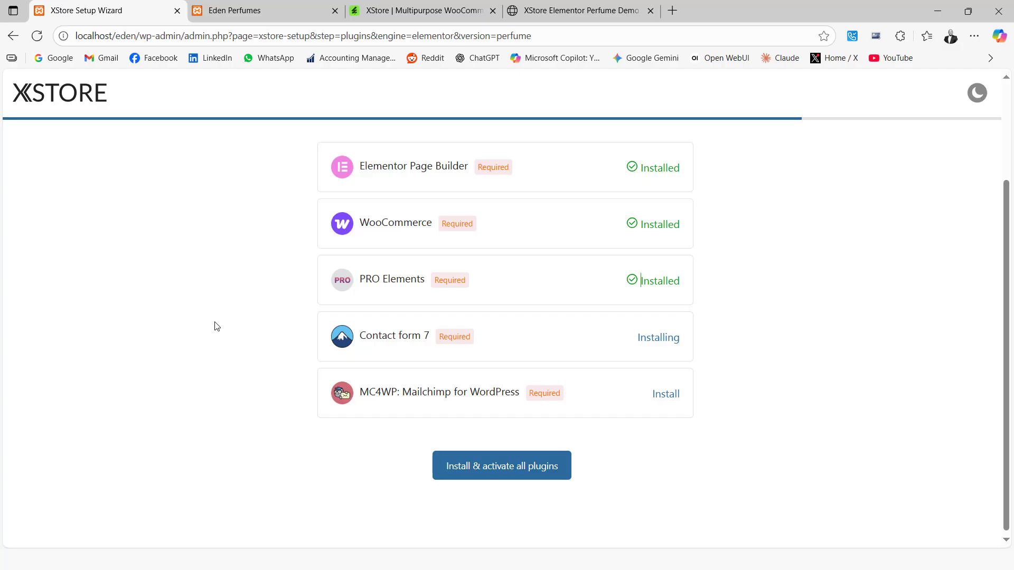
key(super)
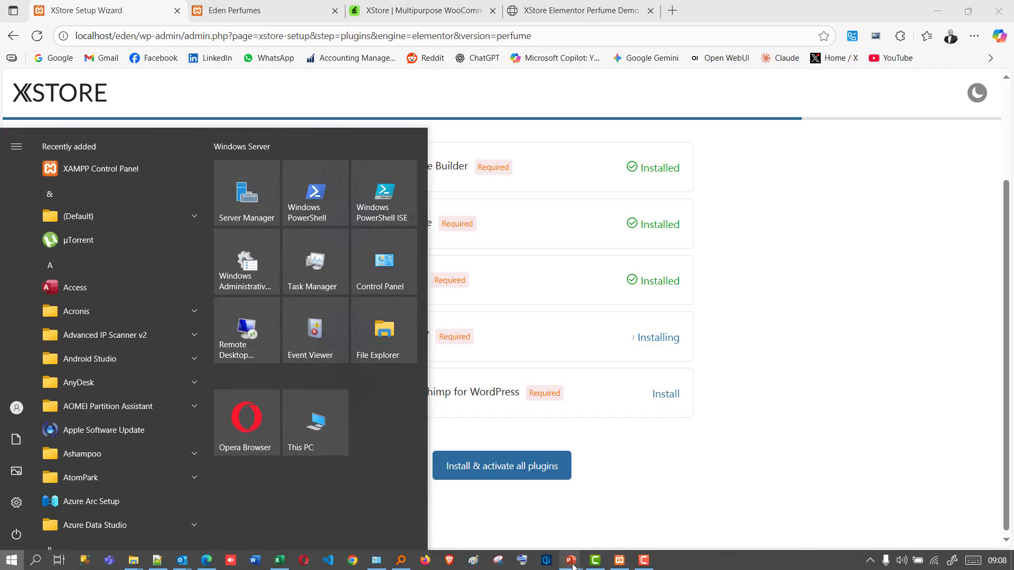
mouse_move(571, 564)
click(649, 502)
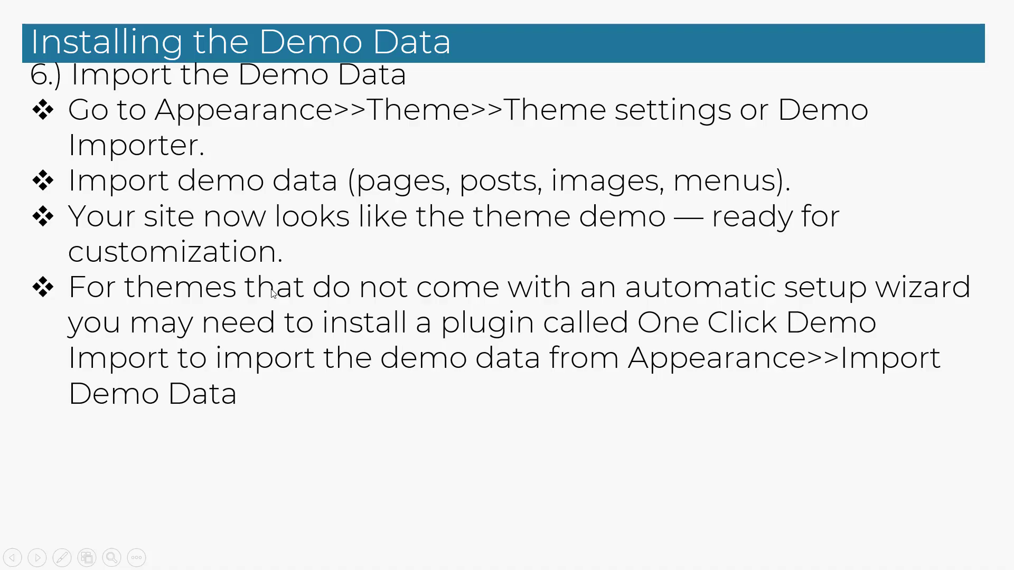
key(Right)
key(Left)
Switch back to the XStore setup wizard in Edge and continue from the plugins to the content configuration.
key(super)
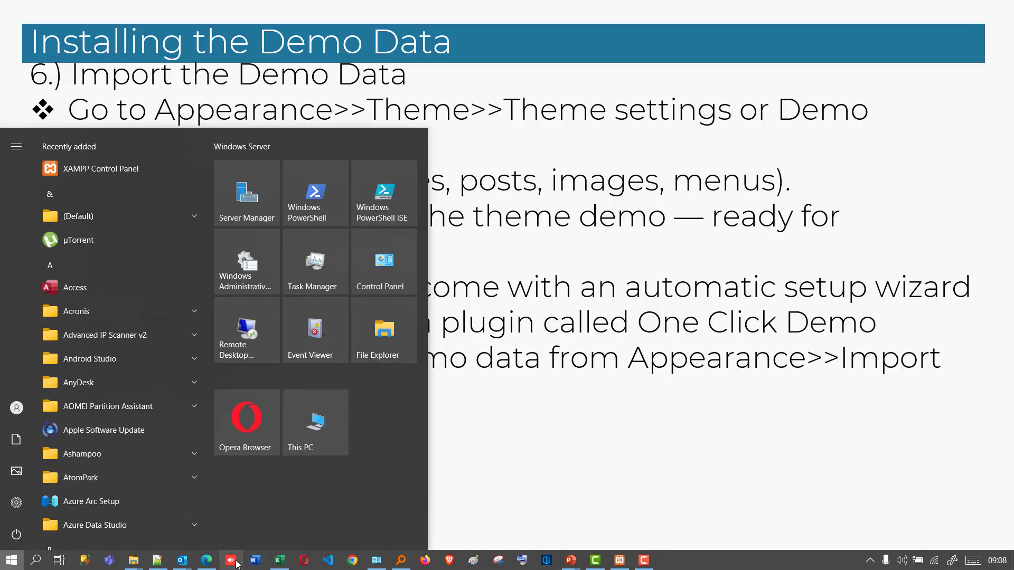
click(206, 560)
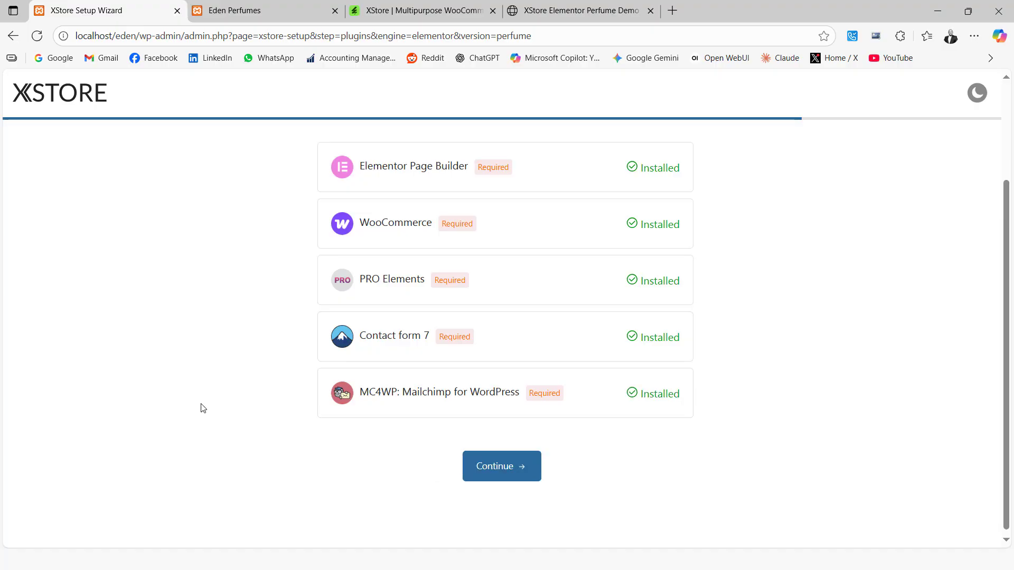
click(505, 477)
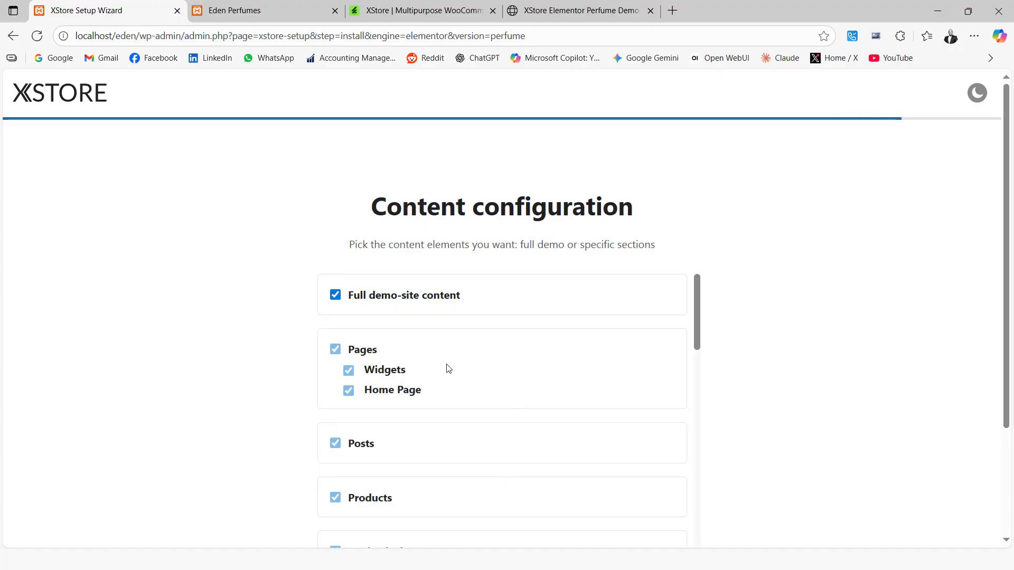
Review the content elements with full demo-site content kept selected, and install the Perfume demo data.
scroll(447, 369, down, 2)
scroll(447, 370, up, 2)
scroll(447, 370, down, 3)
scroll(446, 369, up, 3)
scroll(381, 431, down, 12)
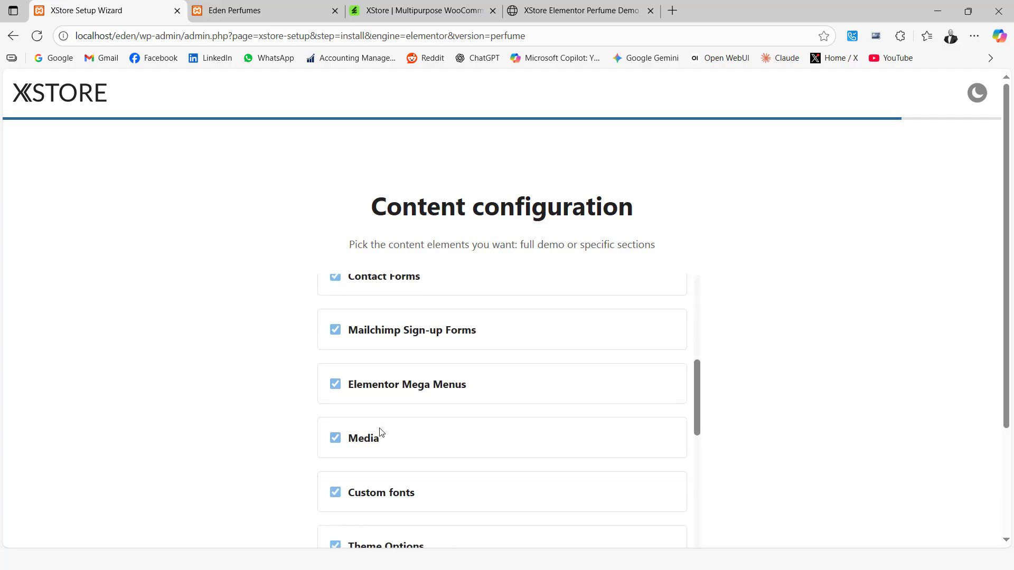
scroll(381, 432, down, 1)
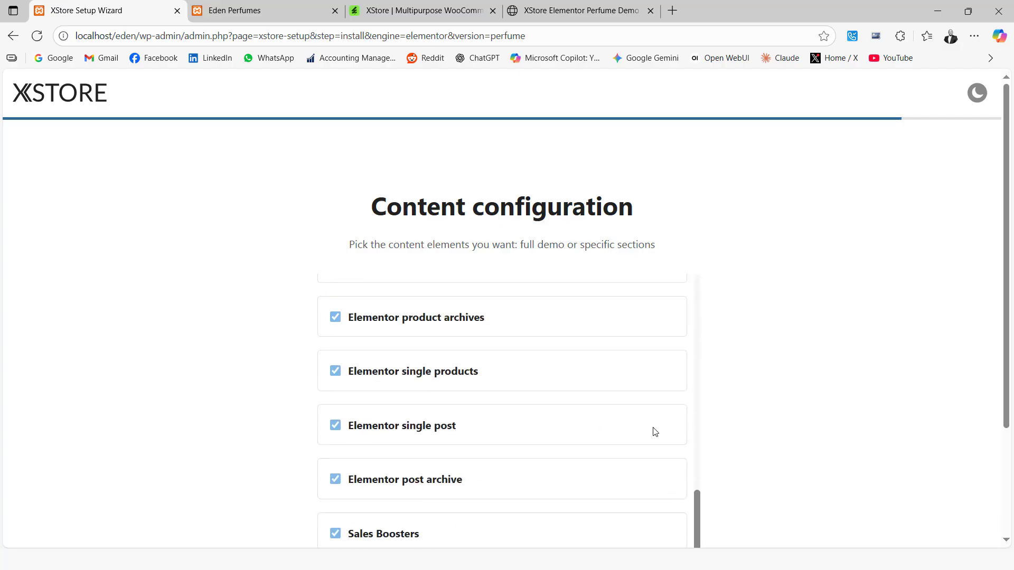
scroll(824, 450, down, 3)
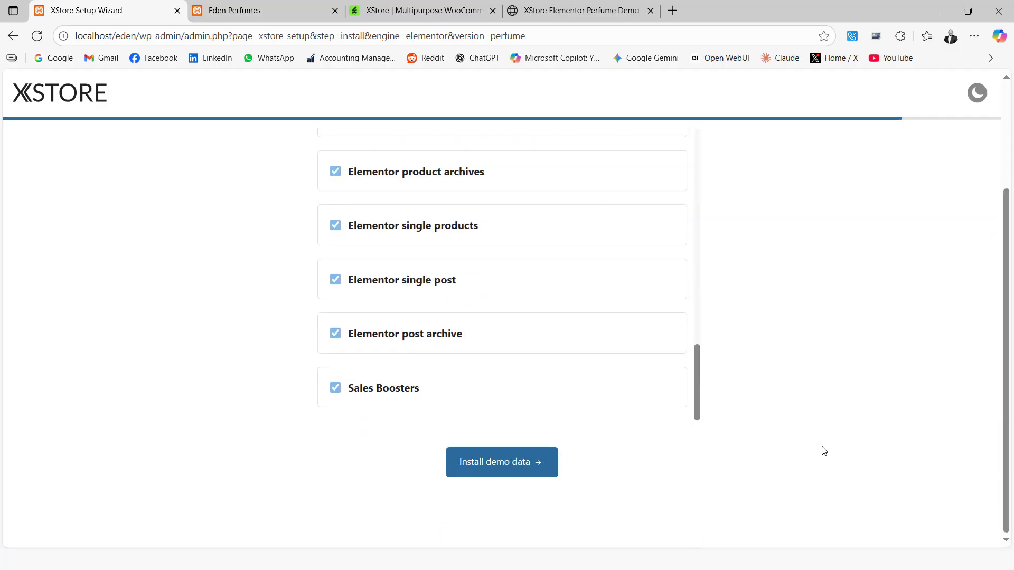
click(480, 465)
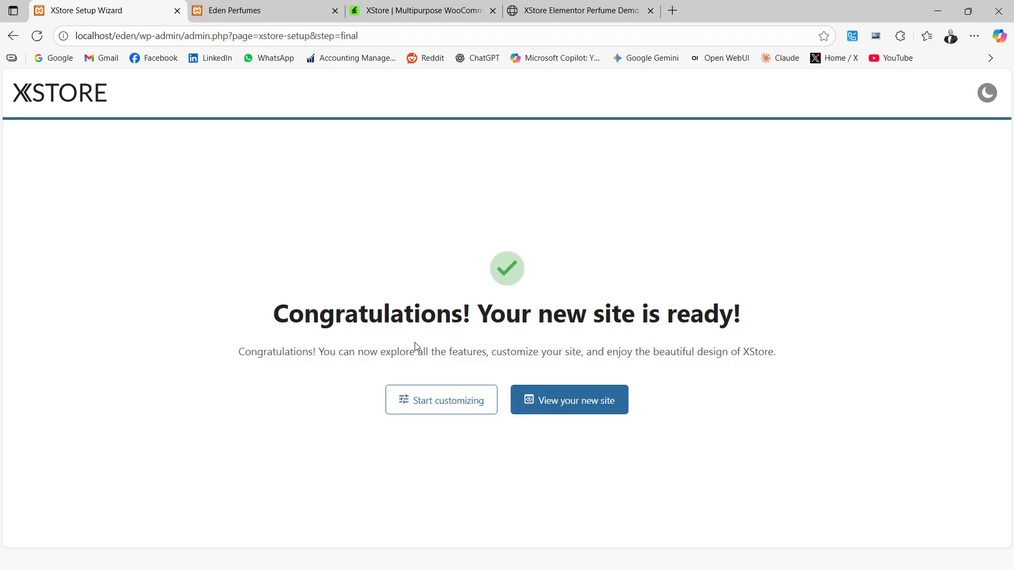
Open the new site from the wizard's final page in a new tab and look through its home page.
right_click(567, 407)
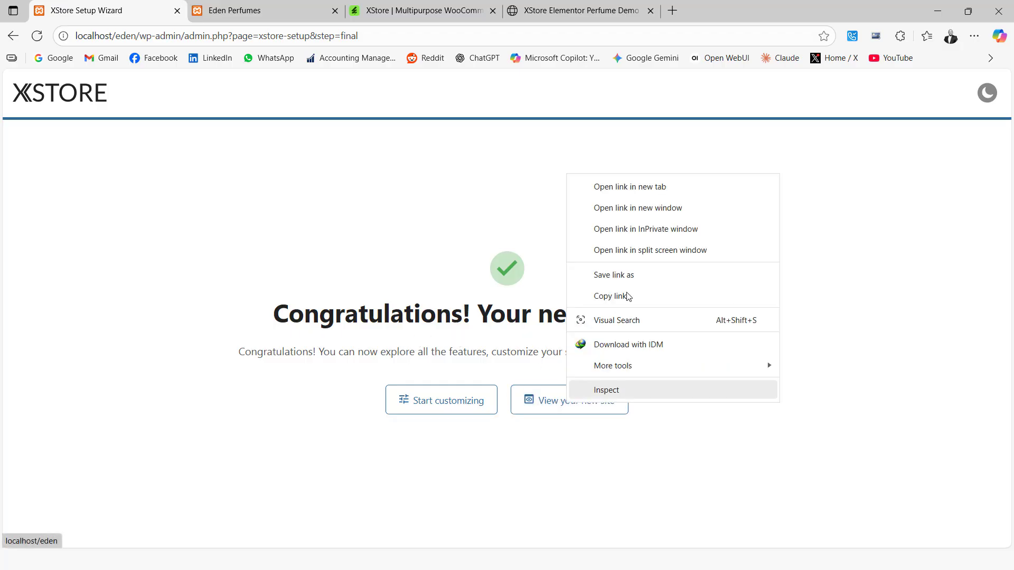
click(646, 189)
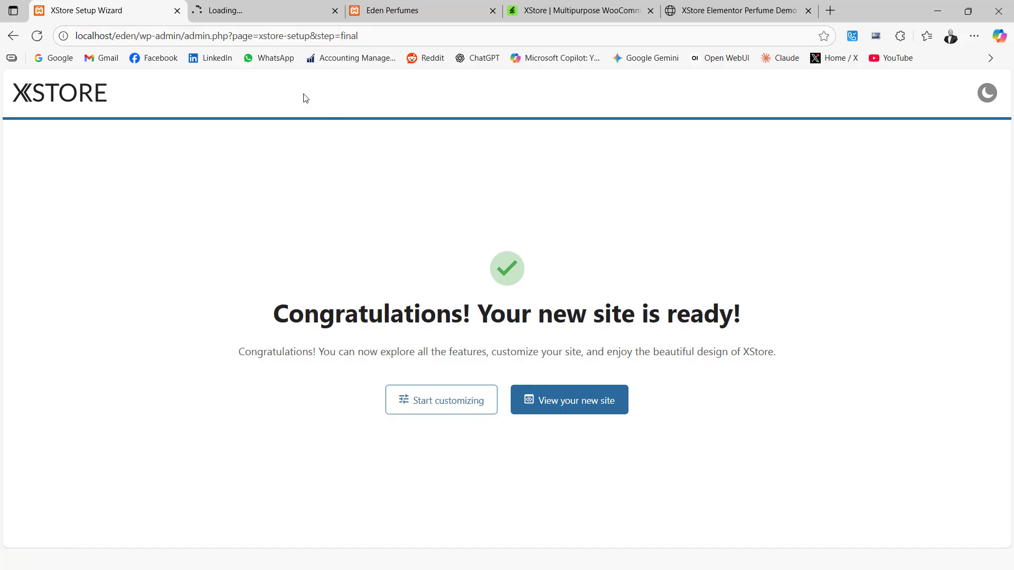
click(270, 10)
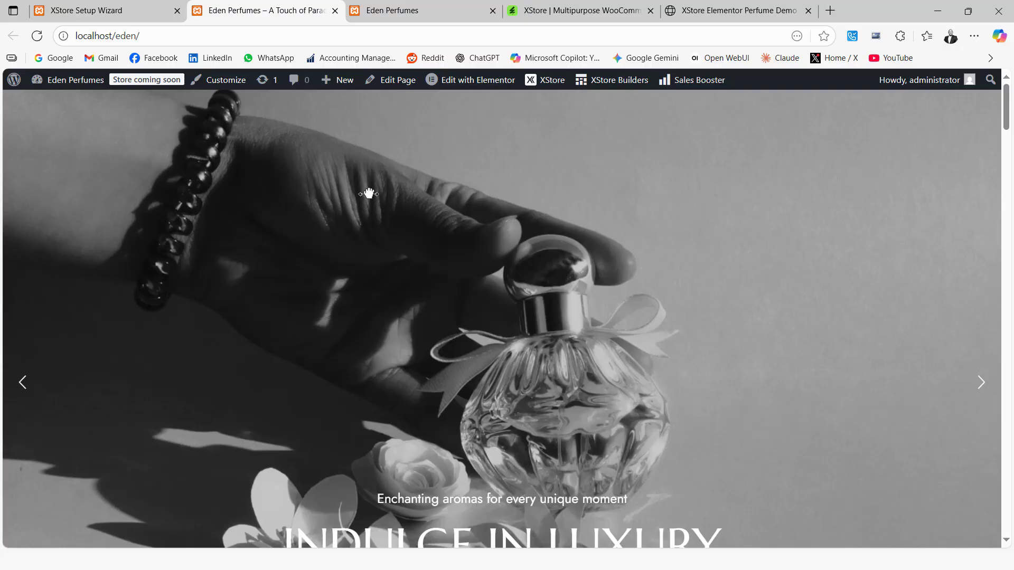
scroll(368, 194, down, 20)
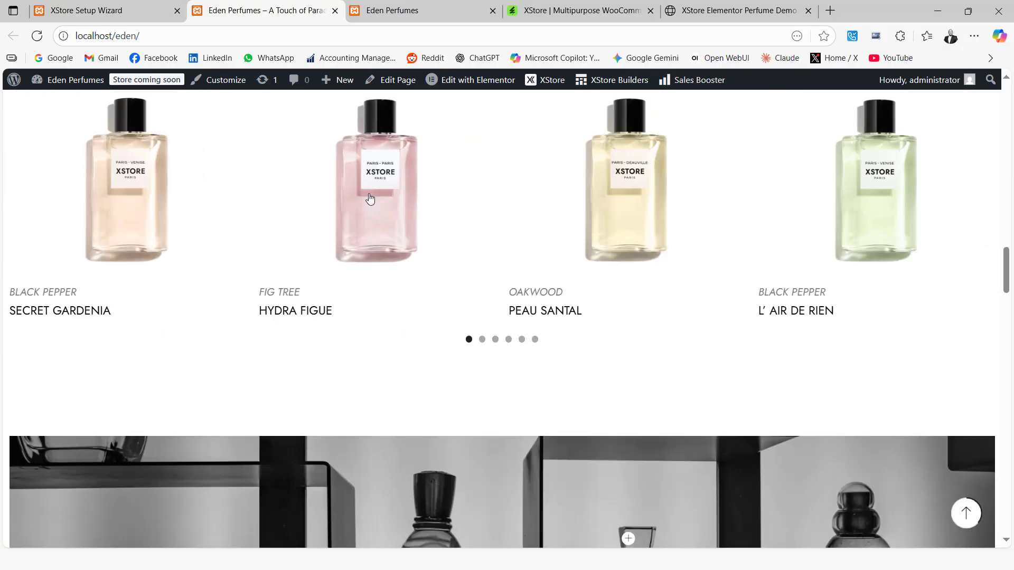
scroll(370, 198, down, 20)
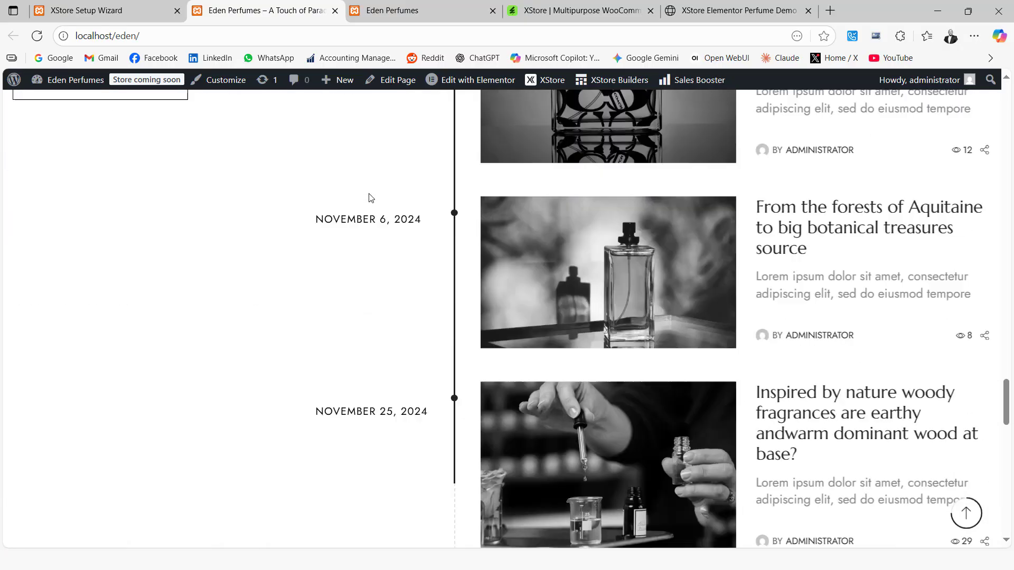
scroll(370, 198, up, 20)
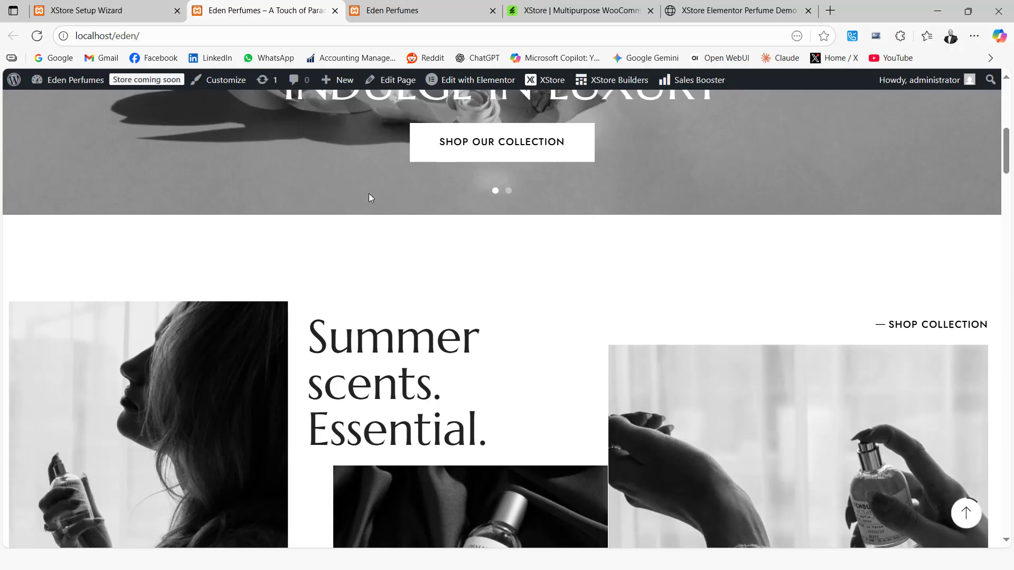
scroll(368, 198, up, 8)
Go to the Eden Perfumes dashboard and open the site and the store from it in separate new tabs.
mouse_move(41, 85)
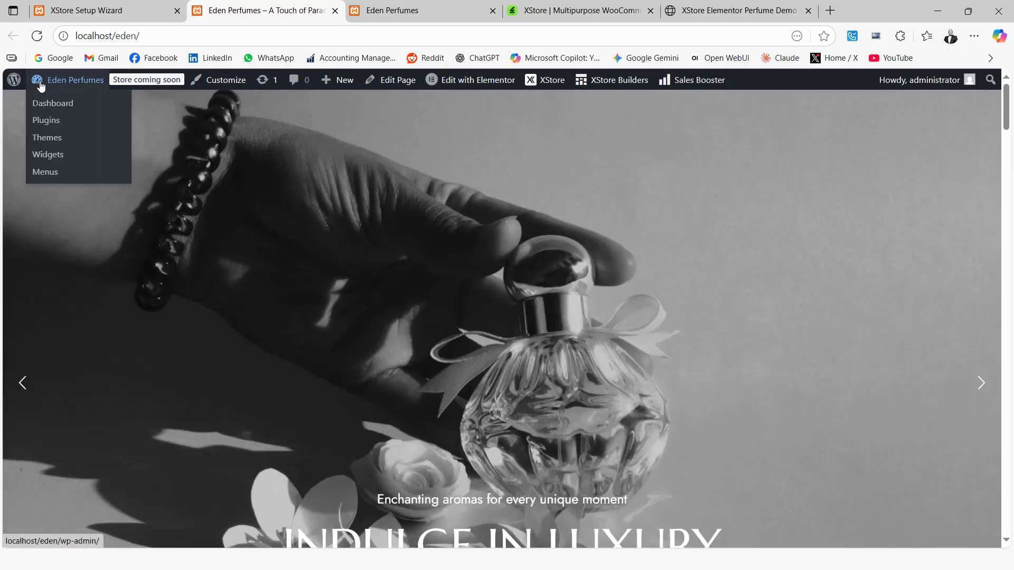
click(43, 107)
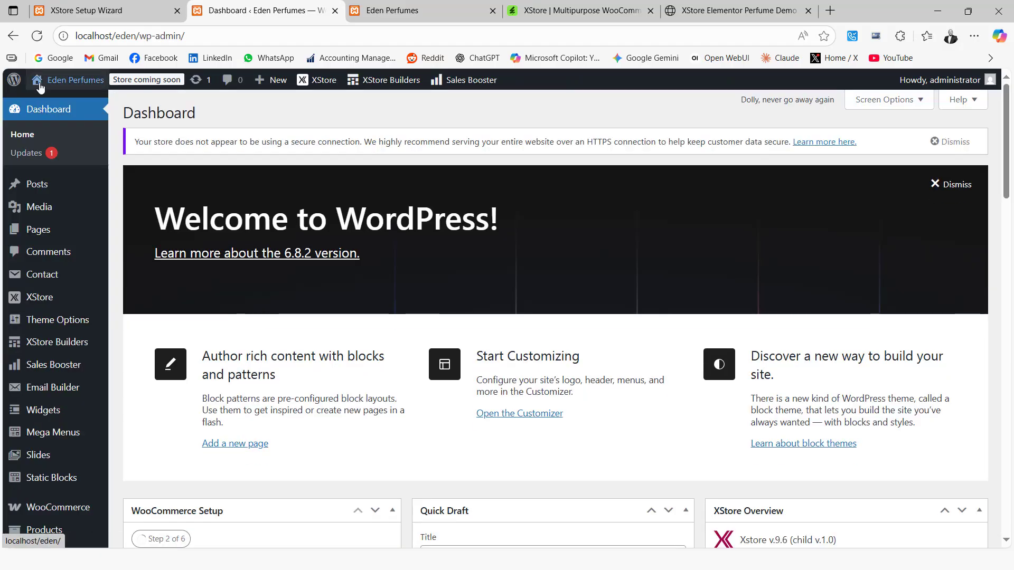
mouse_move(39, 86)
right_click(46, 103)
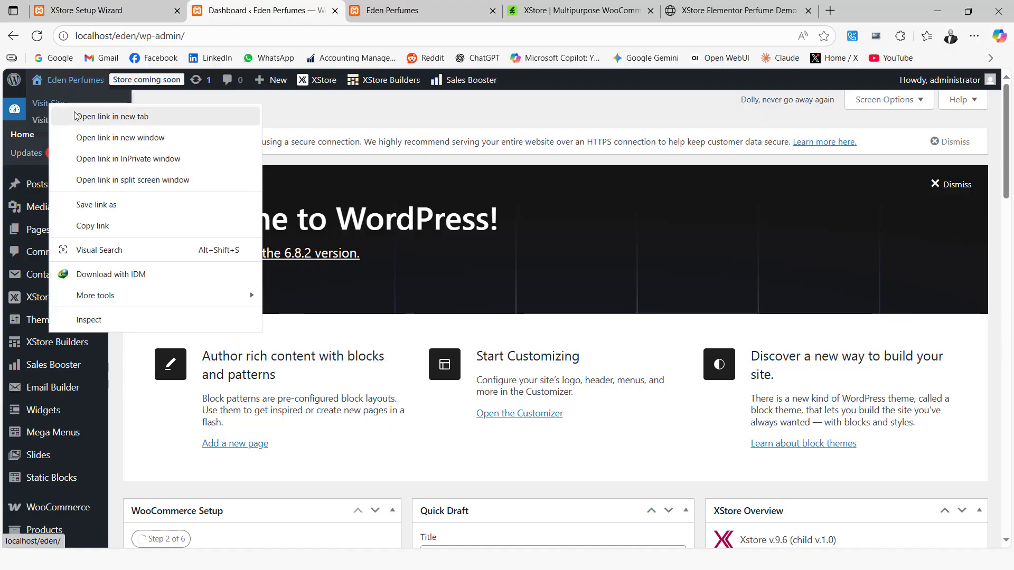
click(78, 117)
right_click(51, 121)
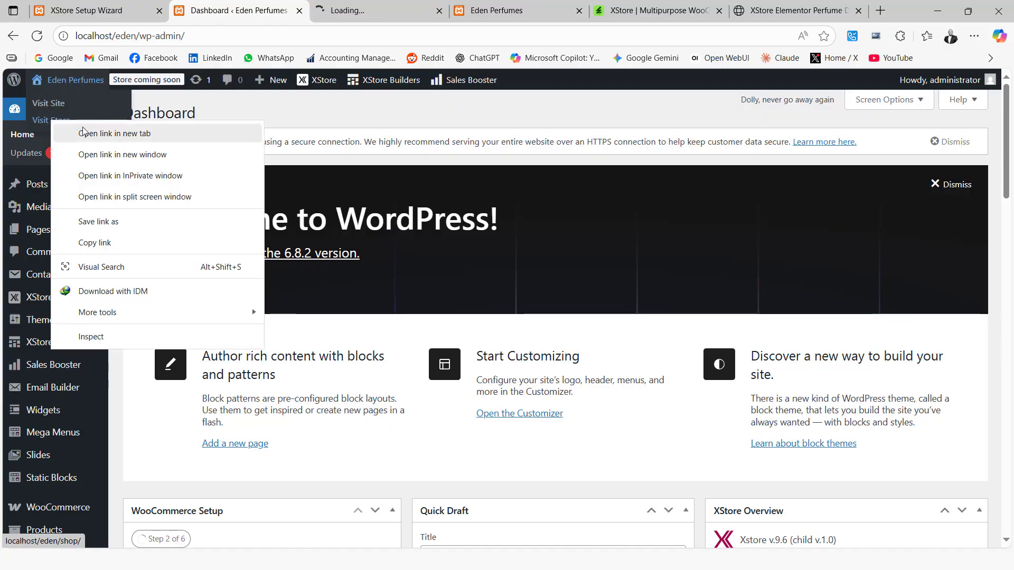
click(154, 130)
Look through the imported home page and the shop page of the Eden Perfumes site.
click(324, 10)
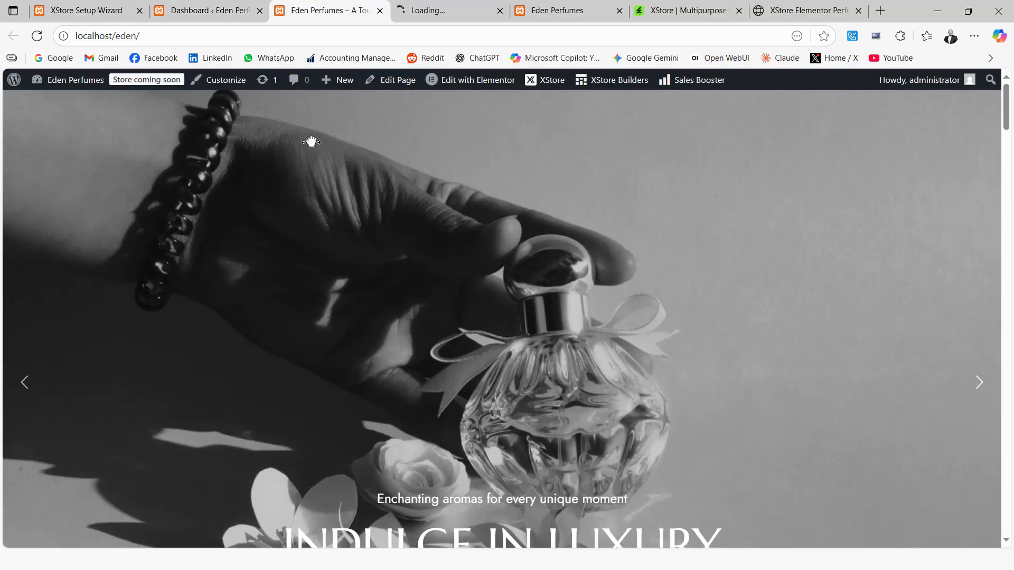
scroll(399, 196, down, 8)
scroll(399, 200, down, 5)
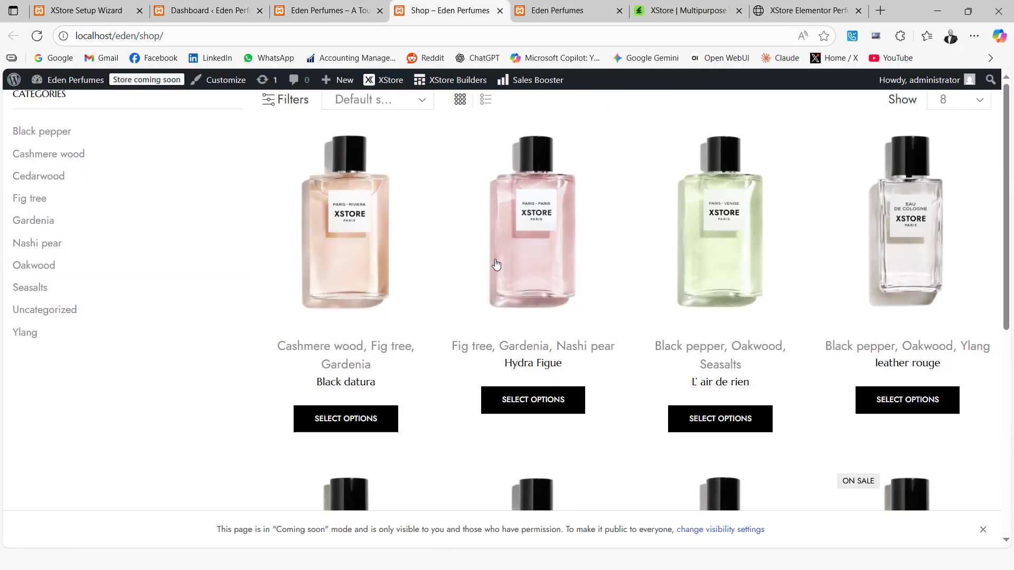
key(ctrl+Tab)
scroll(454, 261, down, 6)
scroll(454, 260, up, 6)
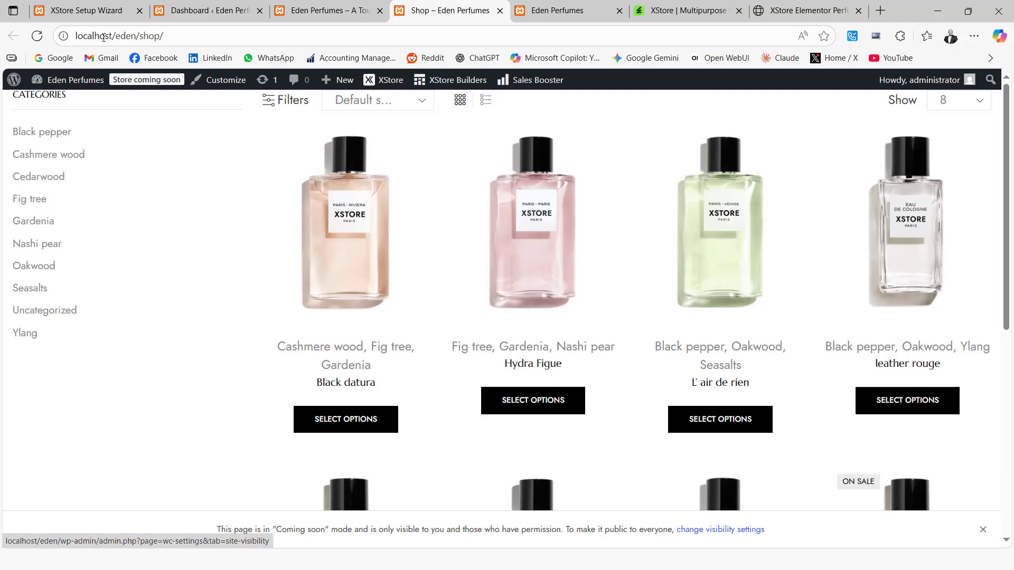
Return to the XStore Setup Wizard page and bring up the PowerPoint slide show.
click(77, 13)
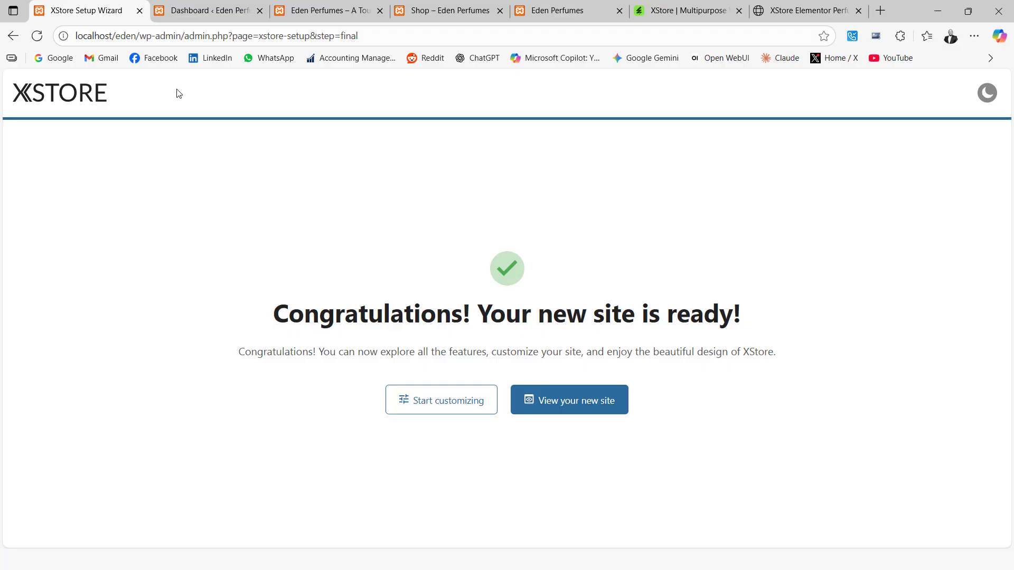
key(super)
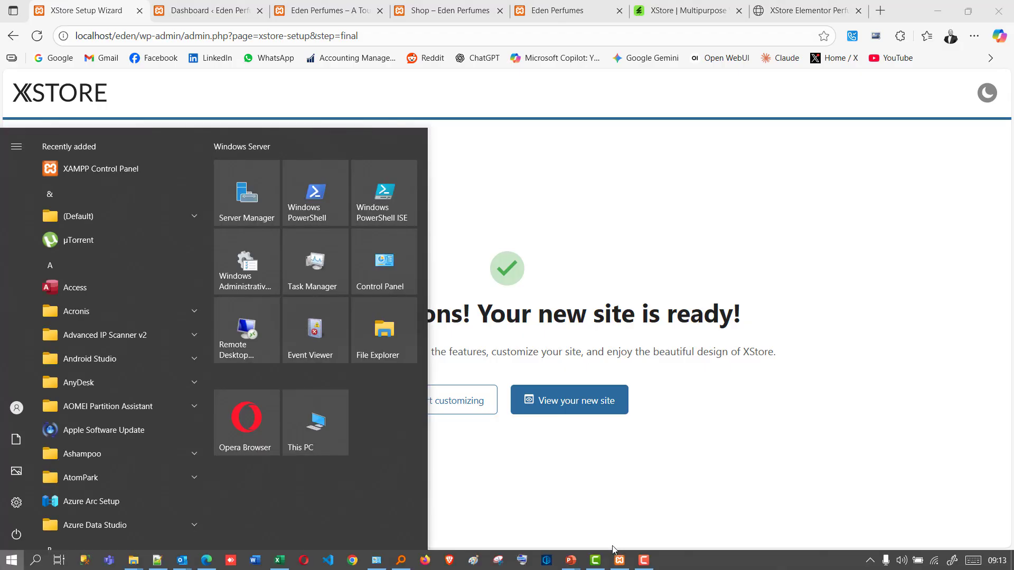
mouse_move(571, 560)
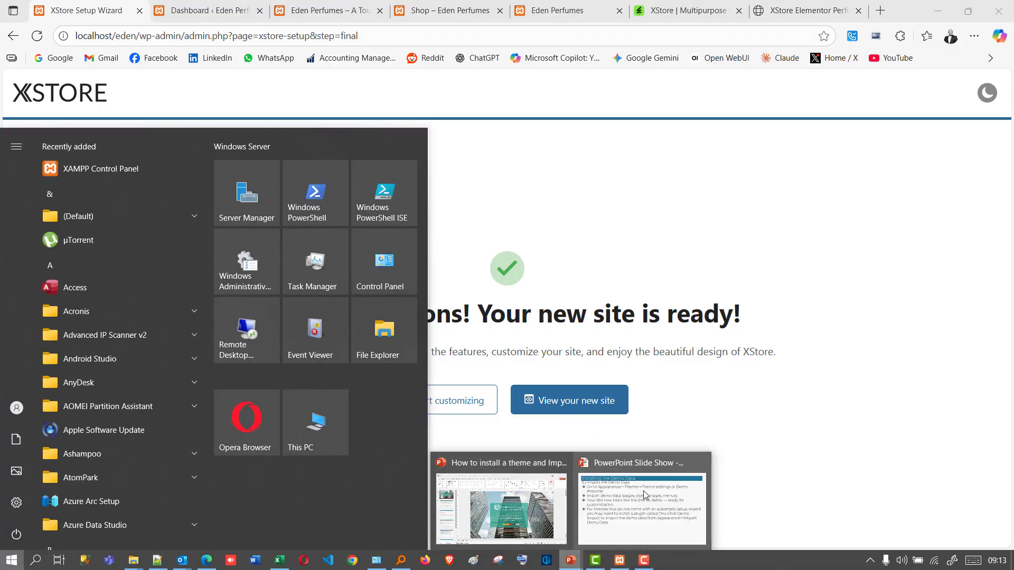